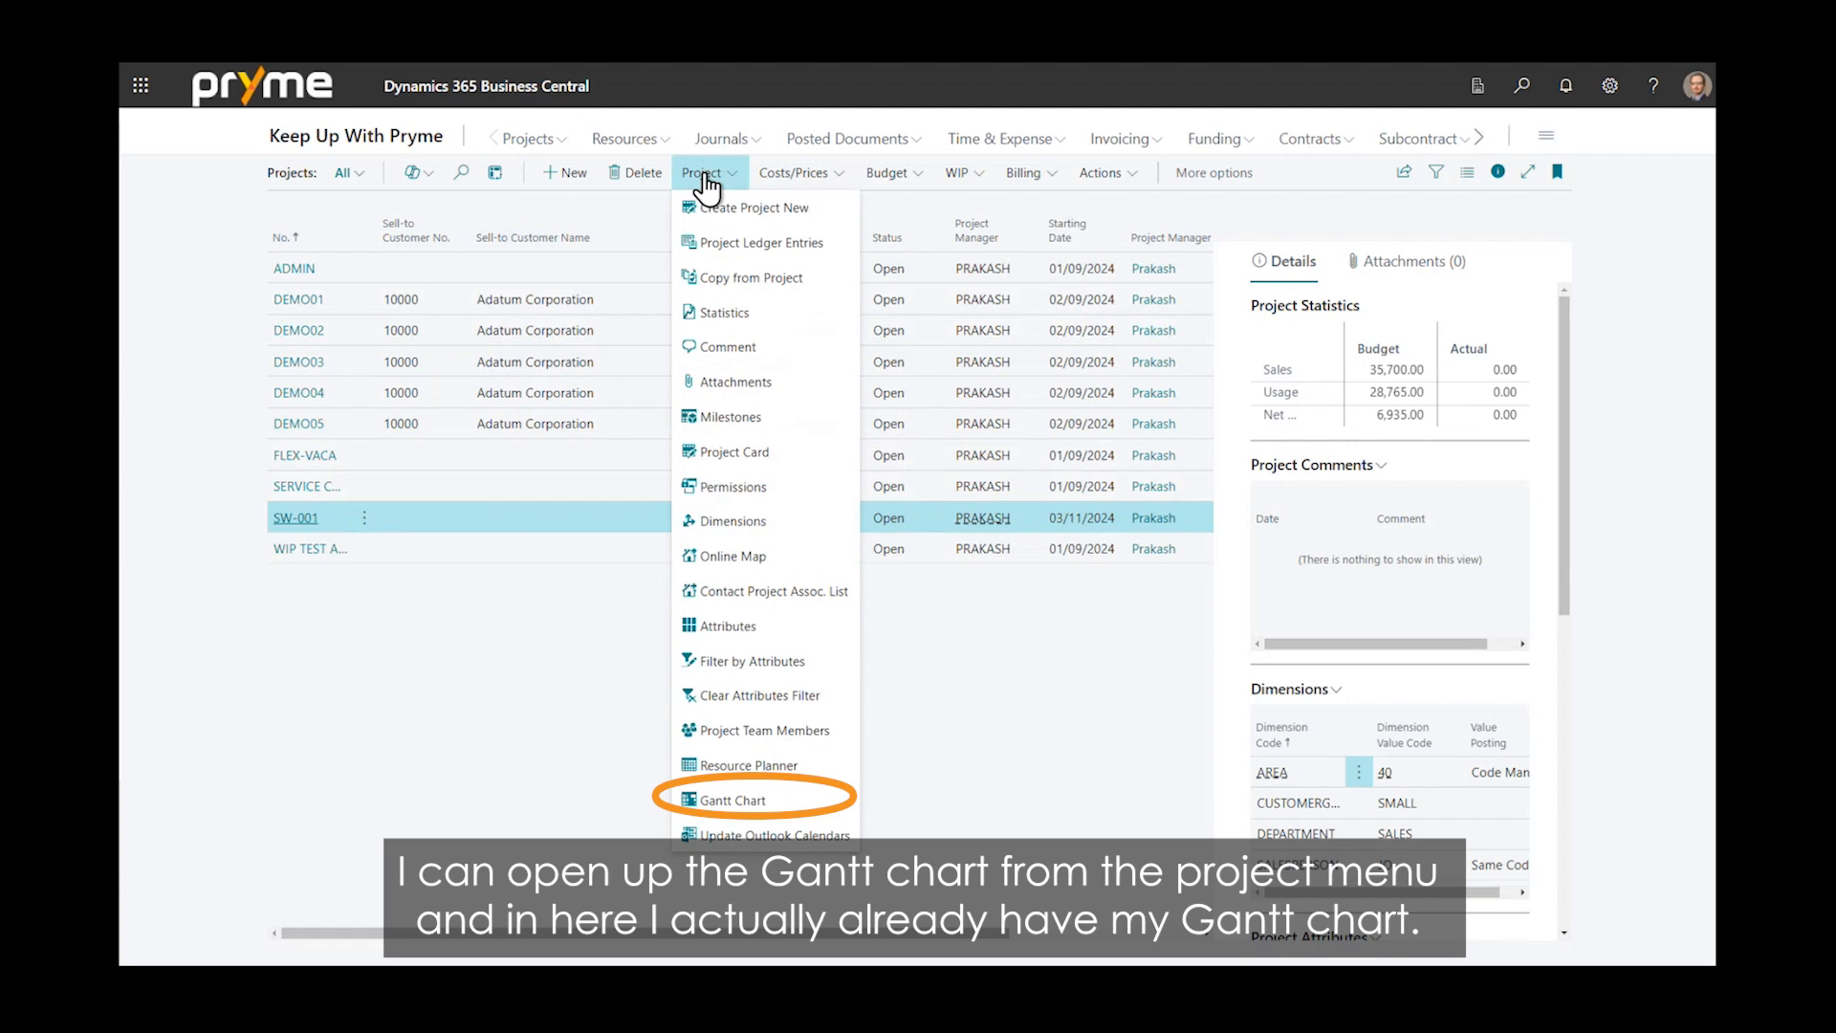
Open the Gantt chart of project SW-001 and widen the task list to include the start and end date columns
{"action": "left_click", "coordinate": [733, 799]}
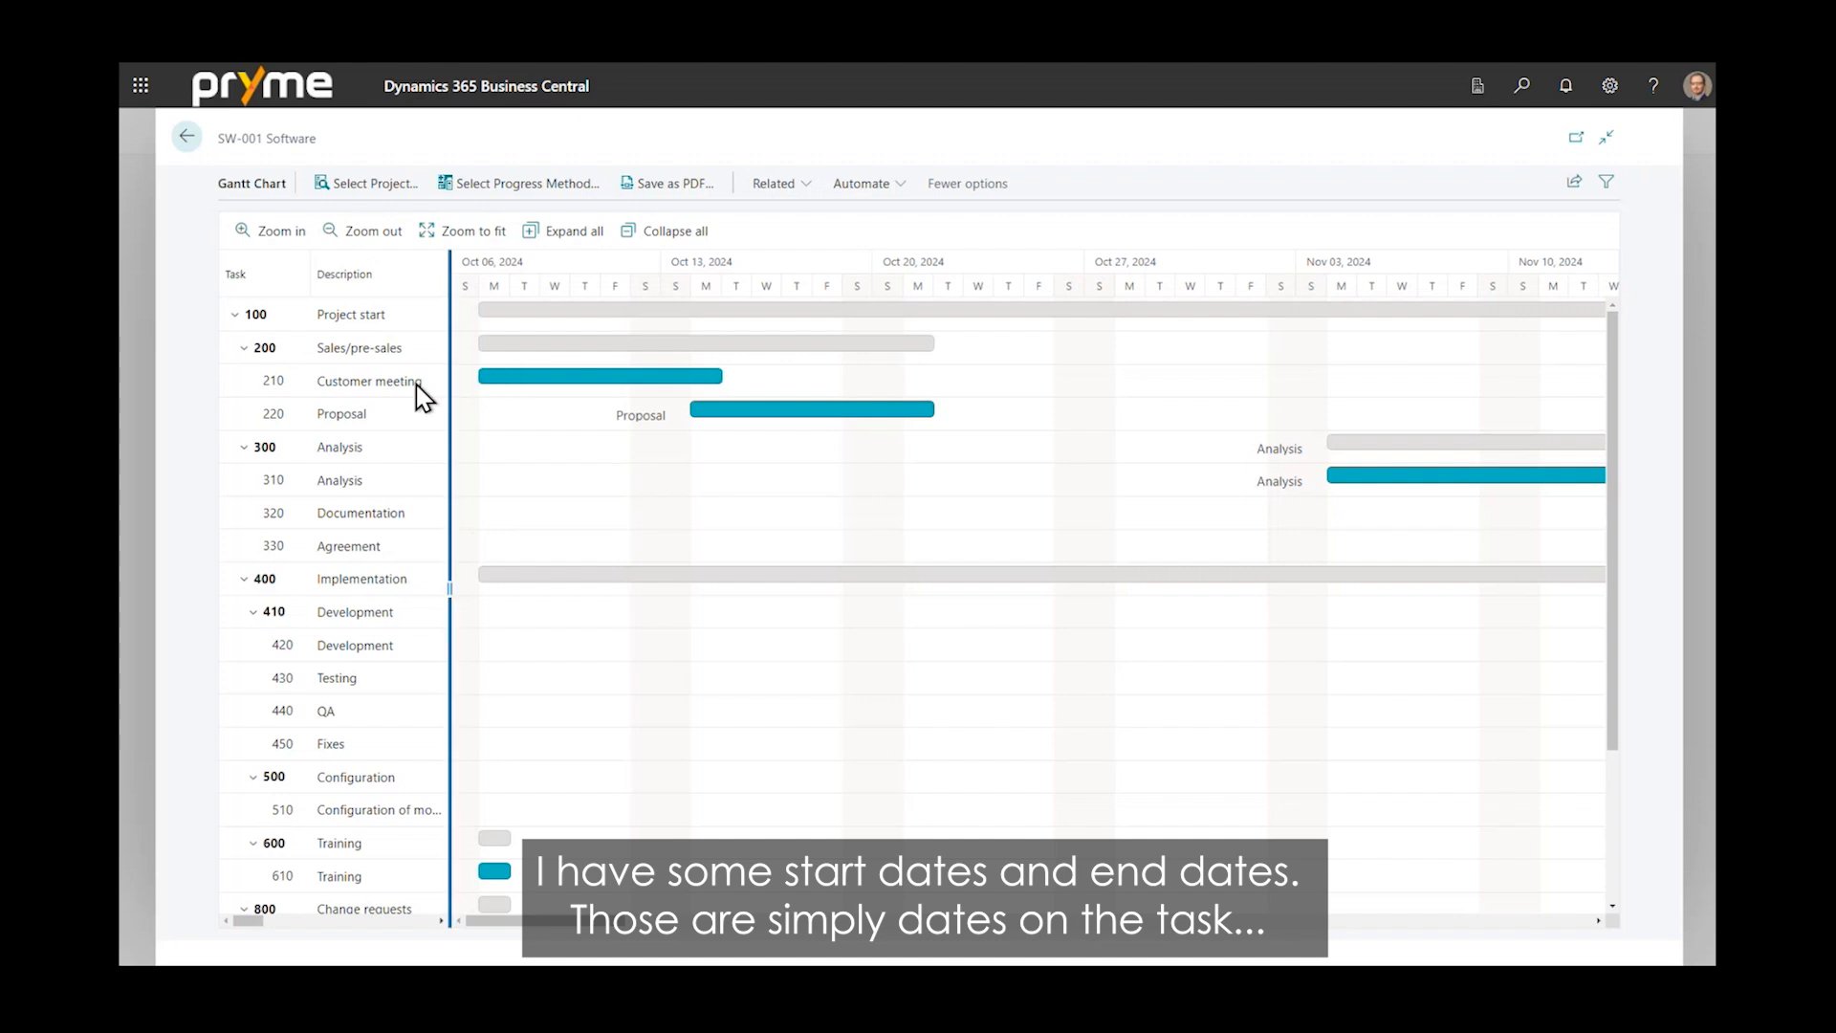
{"action": "left_click_drag", "start_coordinate": [455, 594], "coordinate": [647, 585]}
{"action": "mouse_move", "coordinate": [474, 394]}
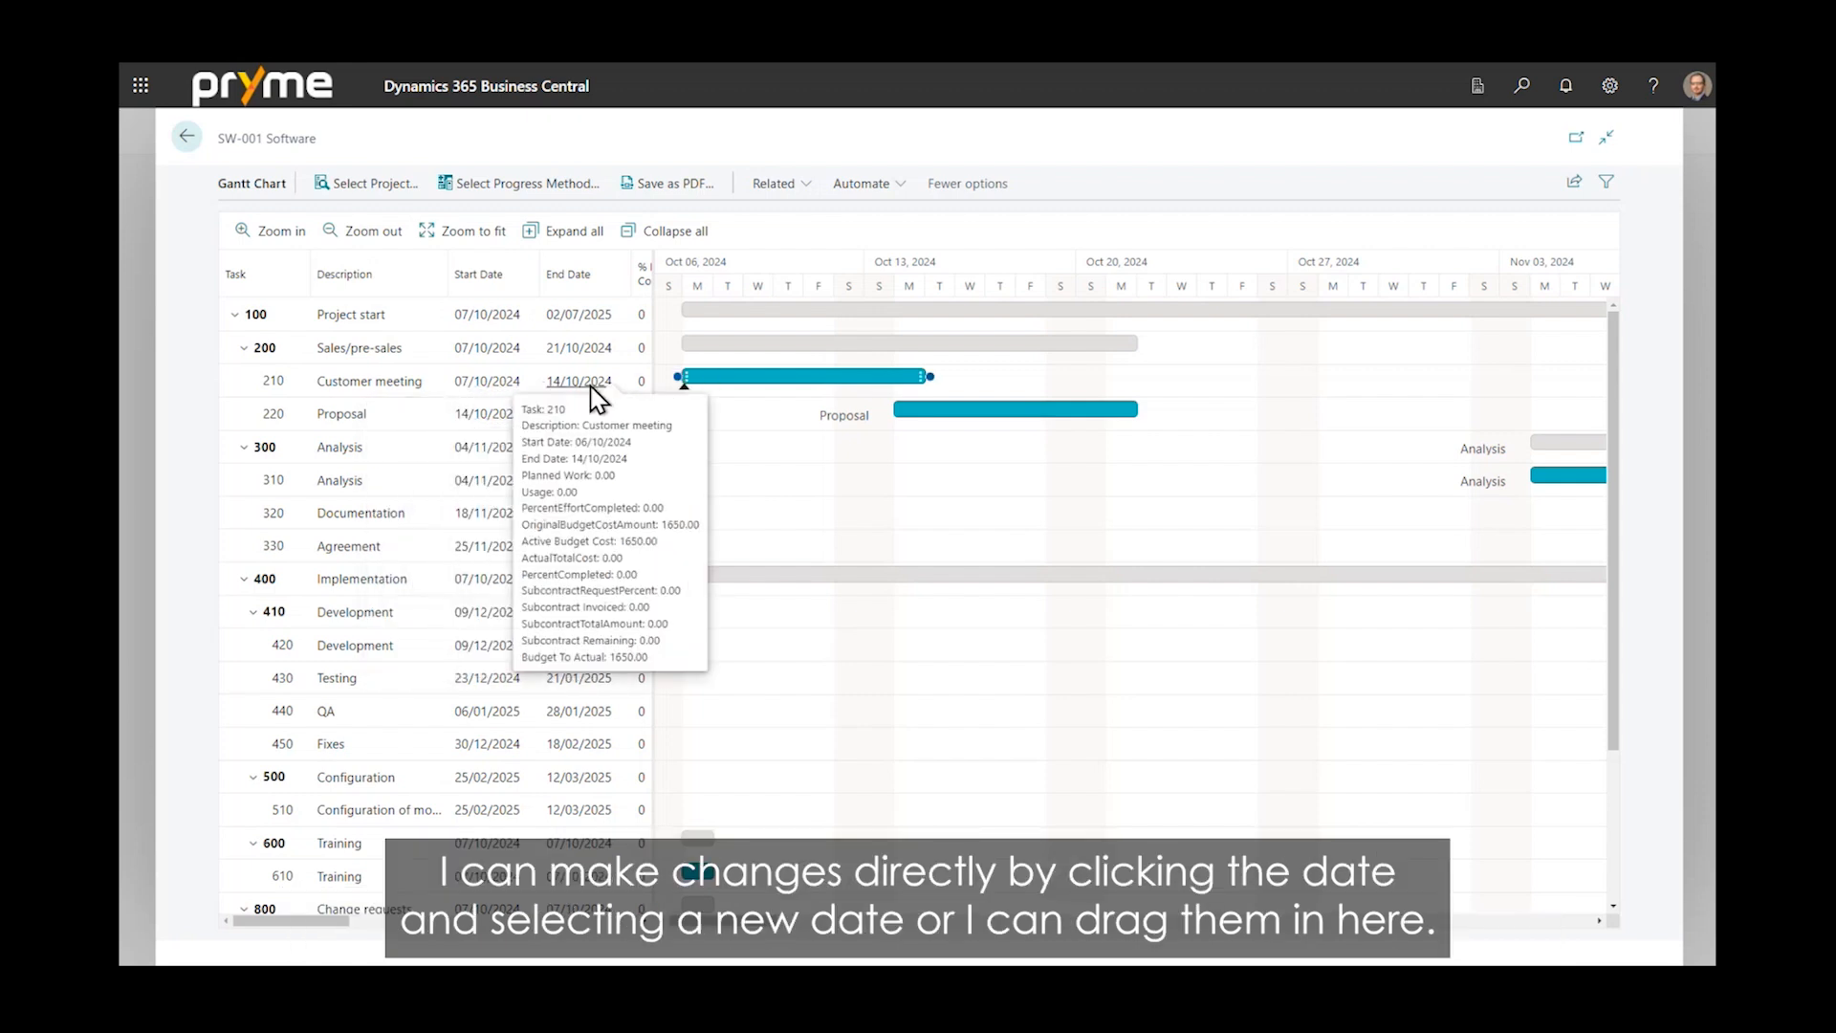
Reschedule the Customer meeting task to run from 08/10/2024 to 15/10/2024, and narrow the task list back to the descriptions
{"action": "left_click", "coordinate": [490, 383]}
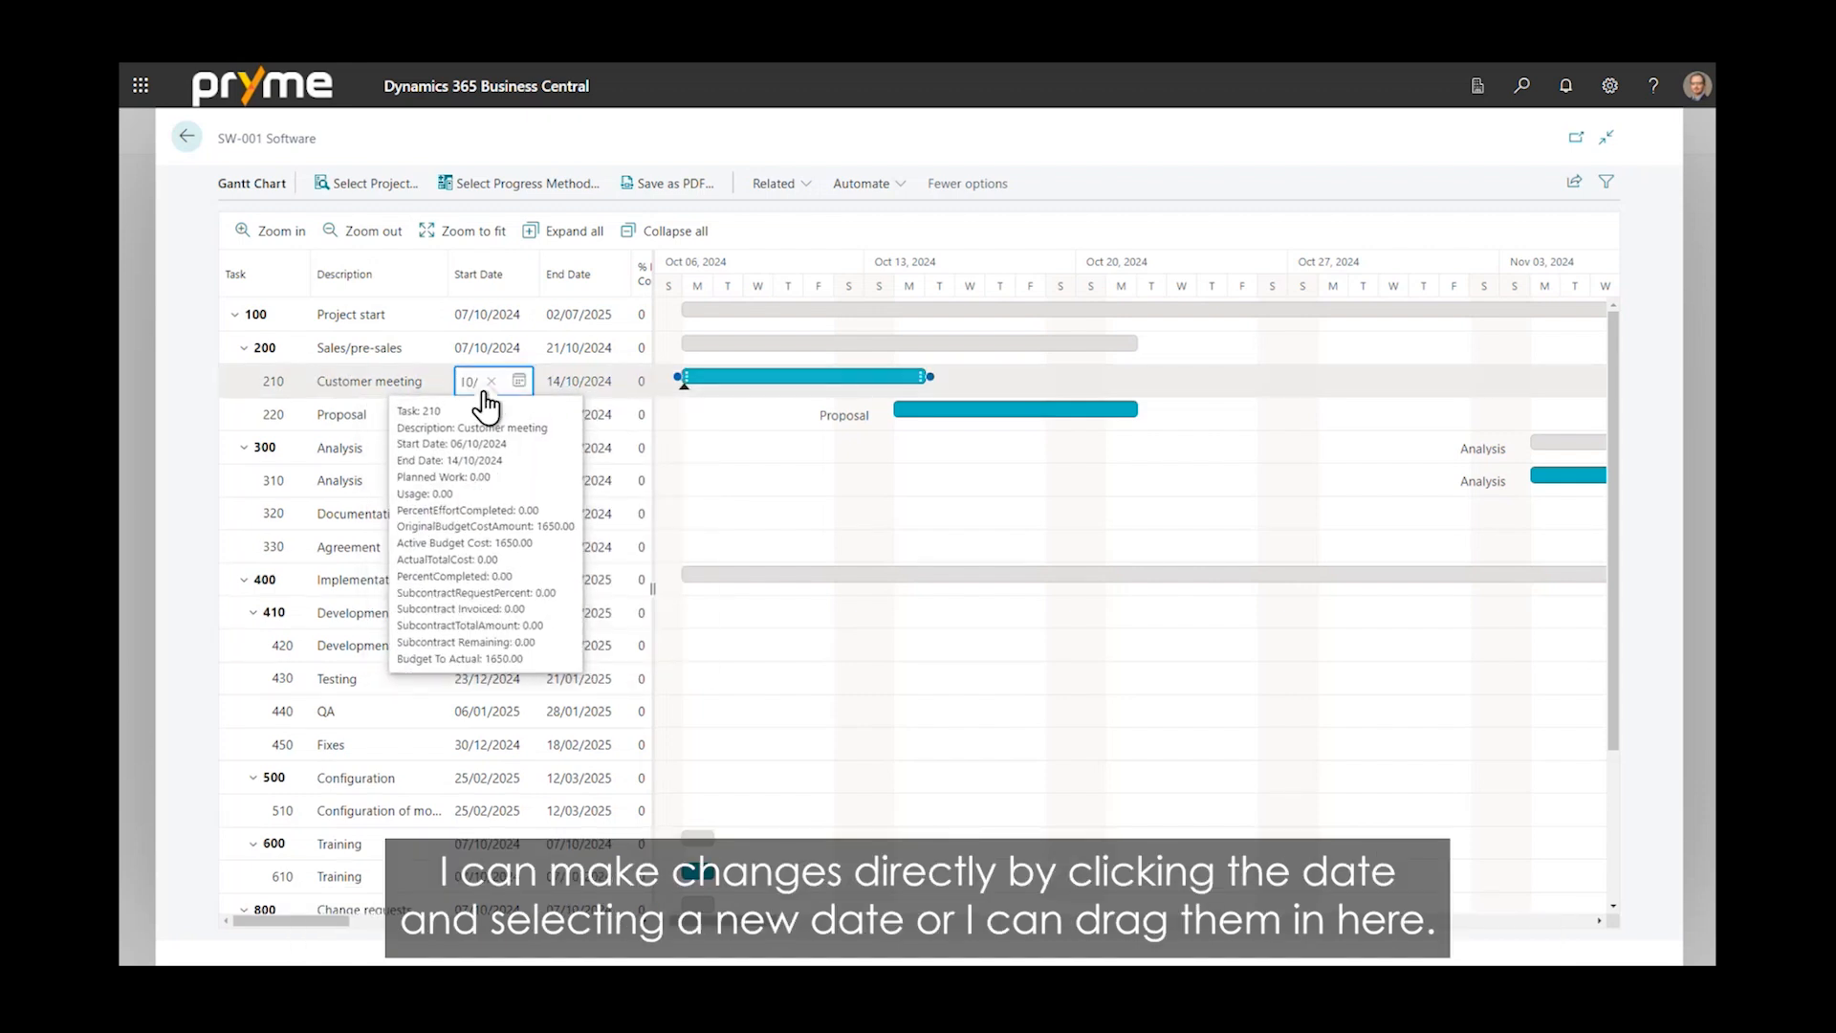
{"action": "left_click", "coordinate": [519, 381]}
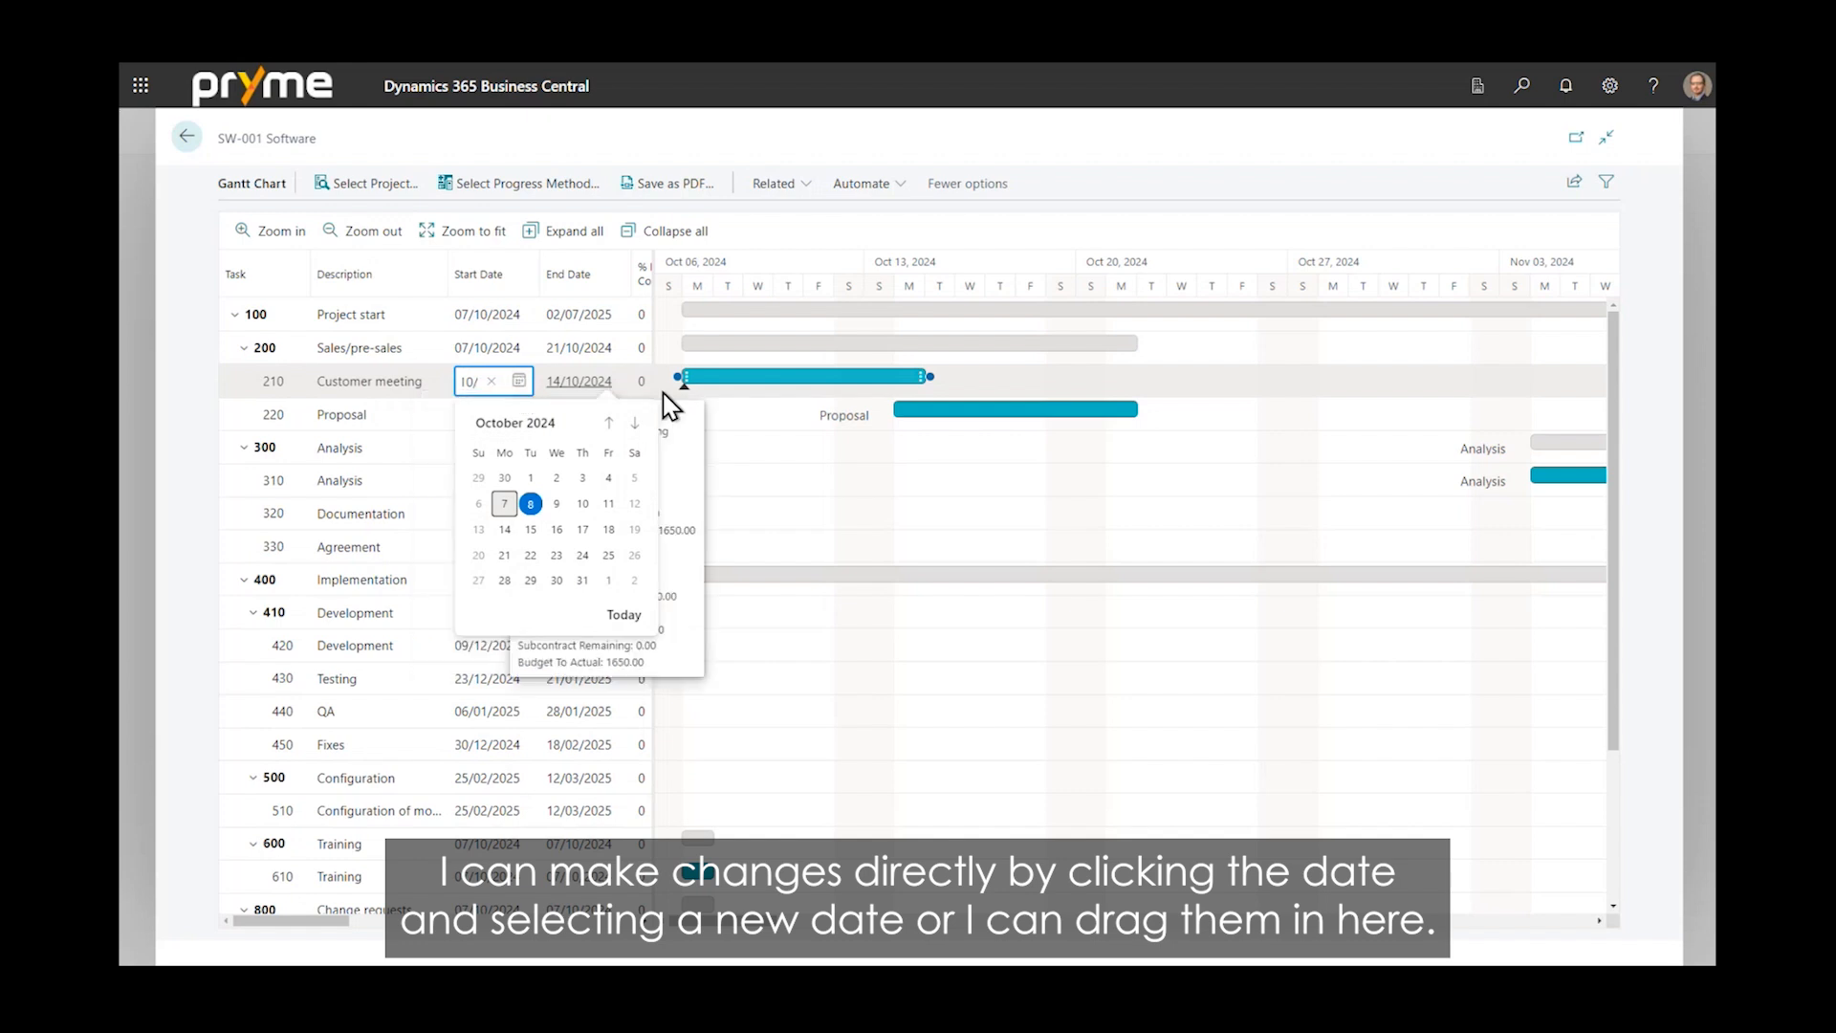
{"action": "left_click", "coordinate": [759, 377]}
{"action": "left_click_drag", "start_coordinate": [758, 377], "coordinate": [820, 378]}
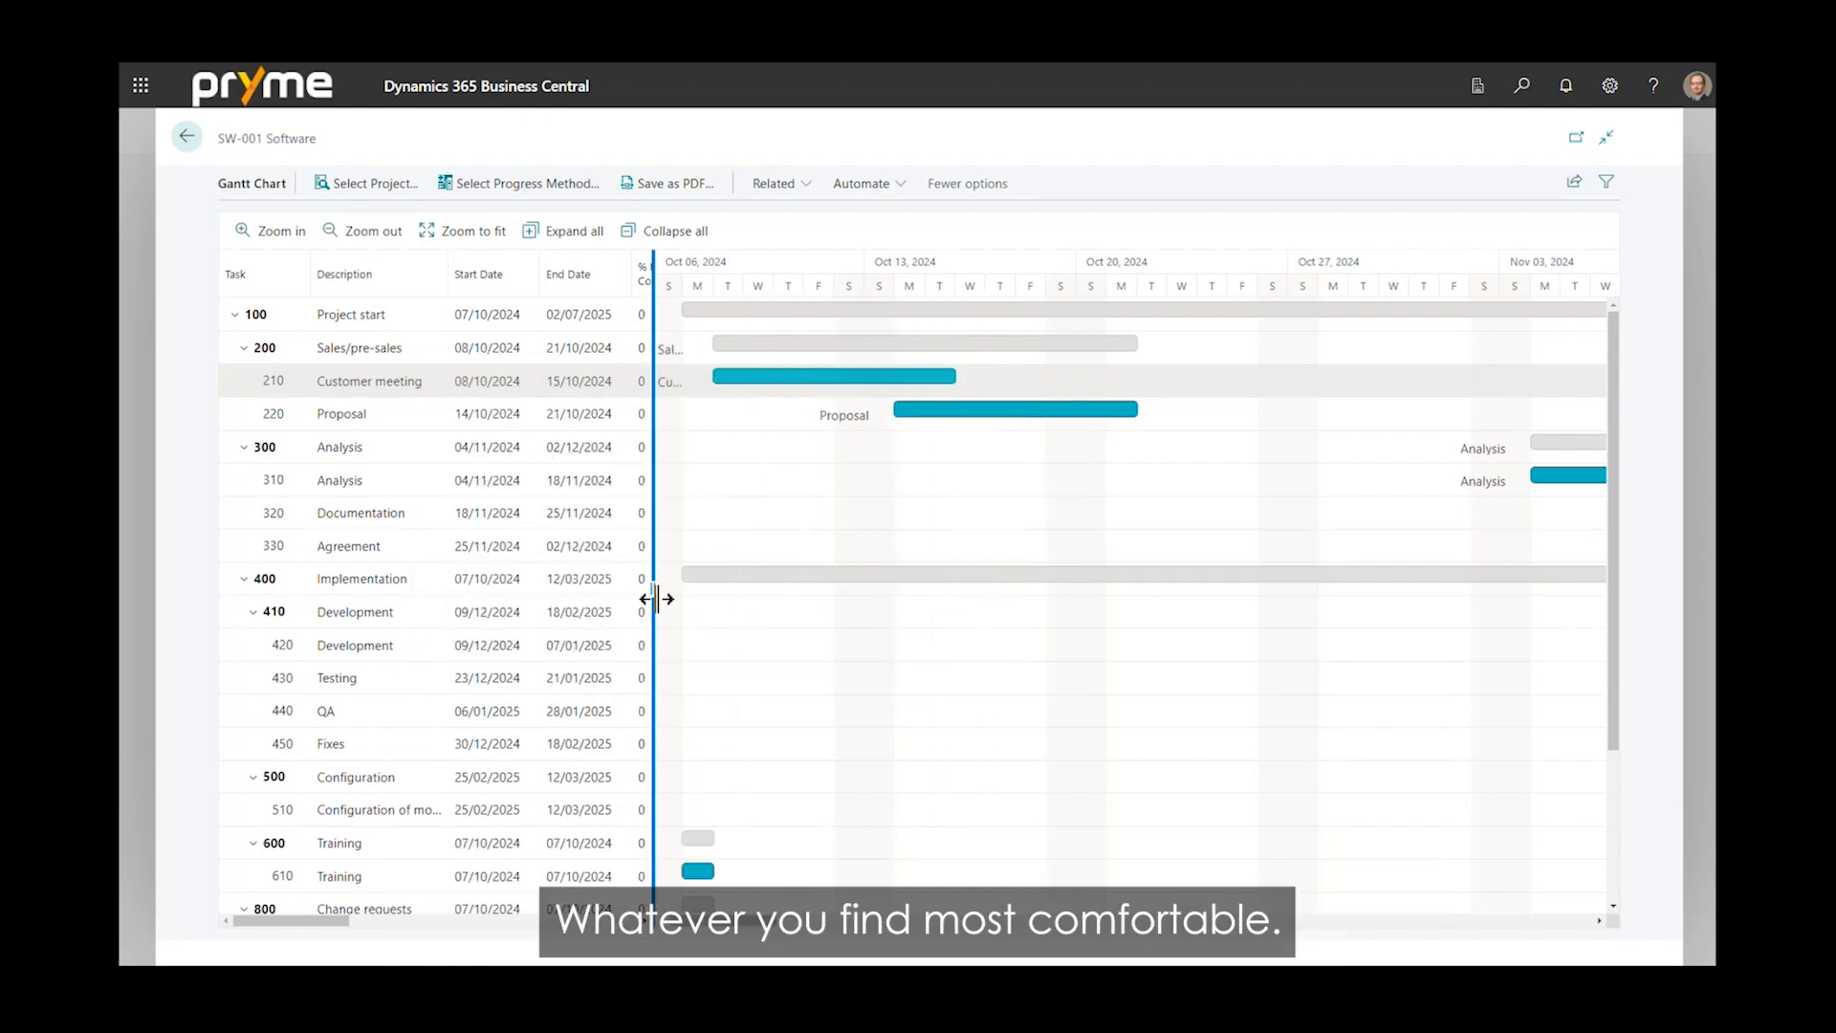
{"action": "left_click_drag", "start_coordinate": [656, 598], "coordinate": [450, 590]}
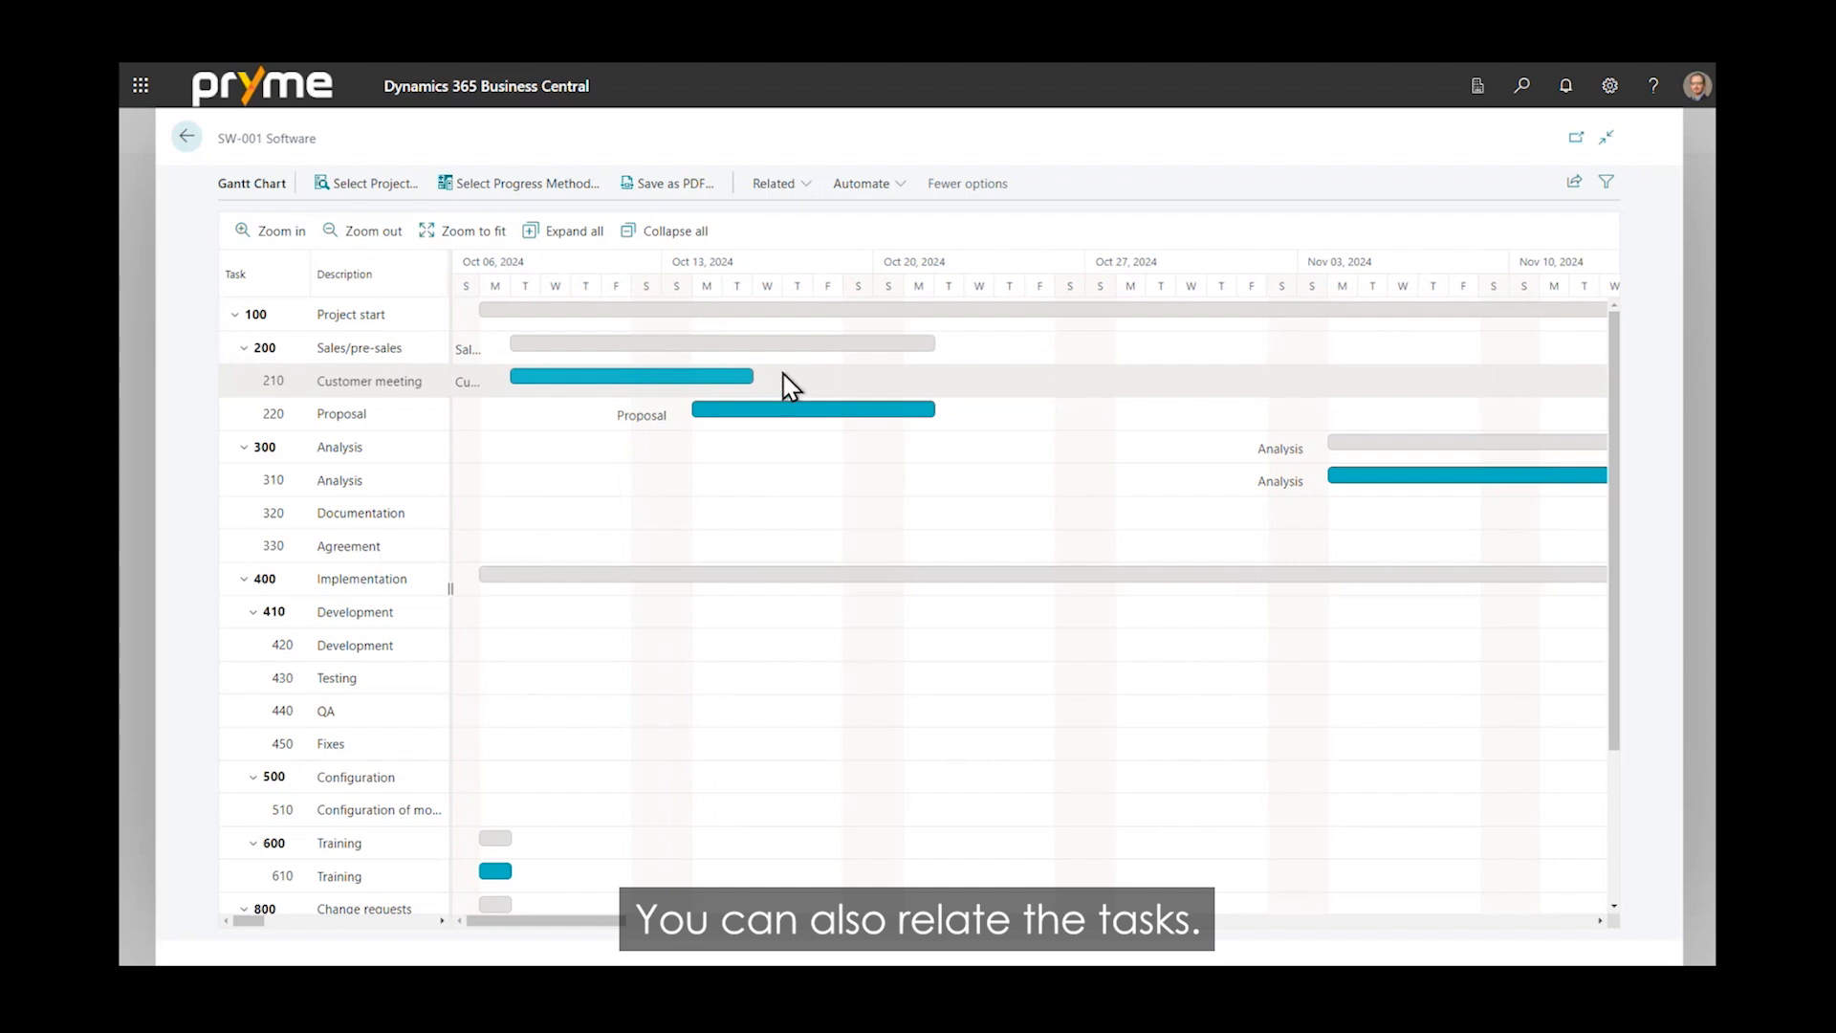
Create a finish-to-start relation from the Customer meeting task to the Proposal task in the chart
{"action": "mouse_move", "coordinate": [715, 412]}
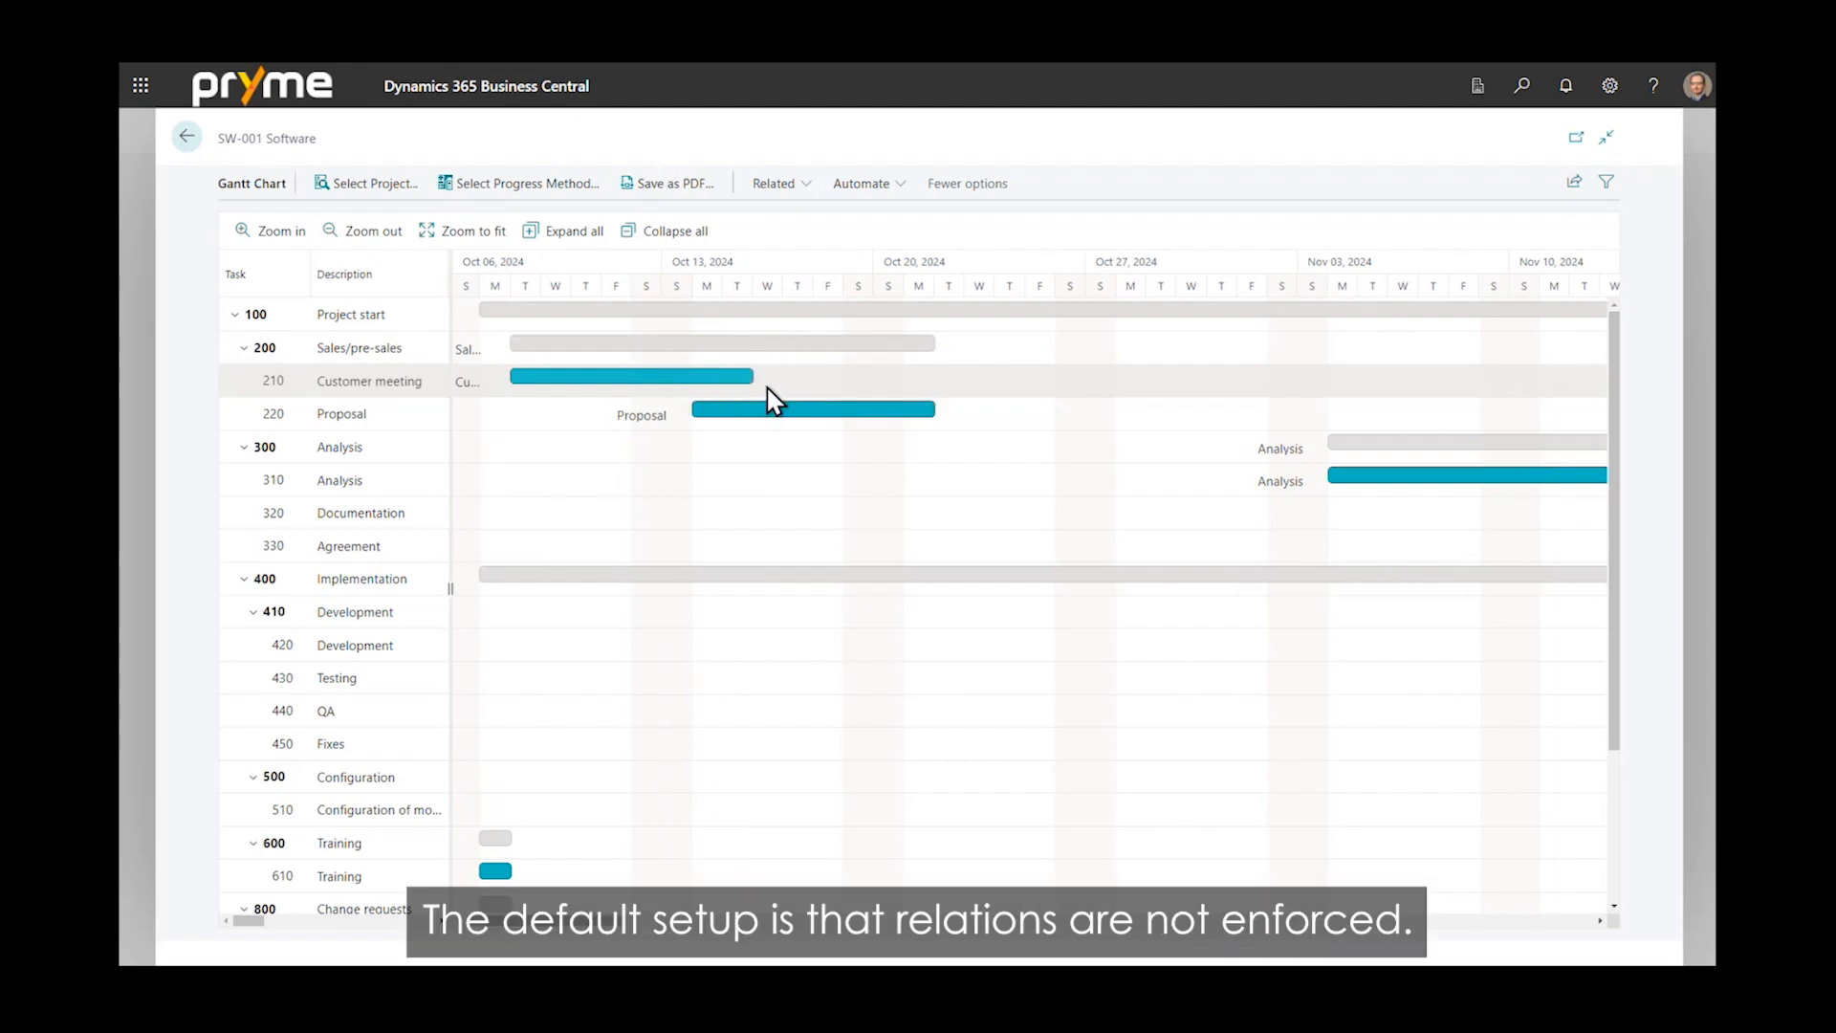
{"action": "mouse_move", "coordinate": [758, 379]}
{"action": "left_click_drag", "start_coordinate": [757, 379], "coordinate": [690, 420]}
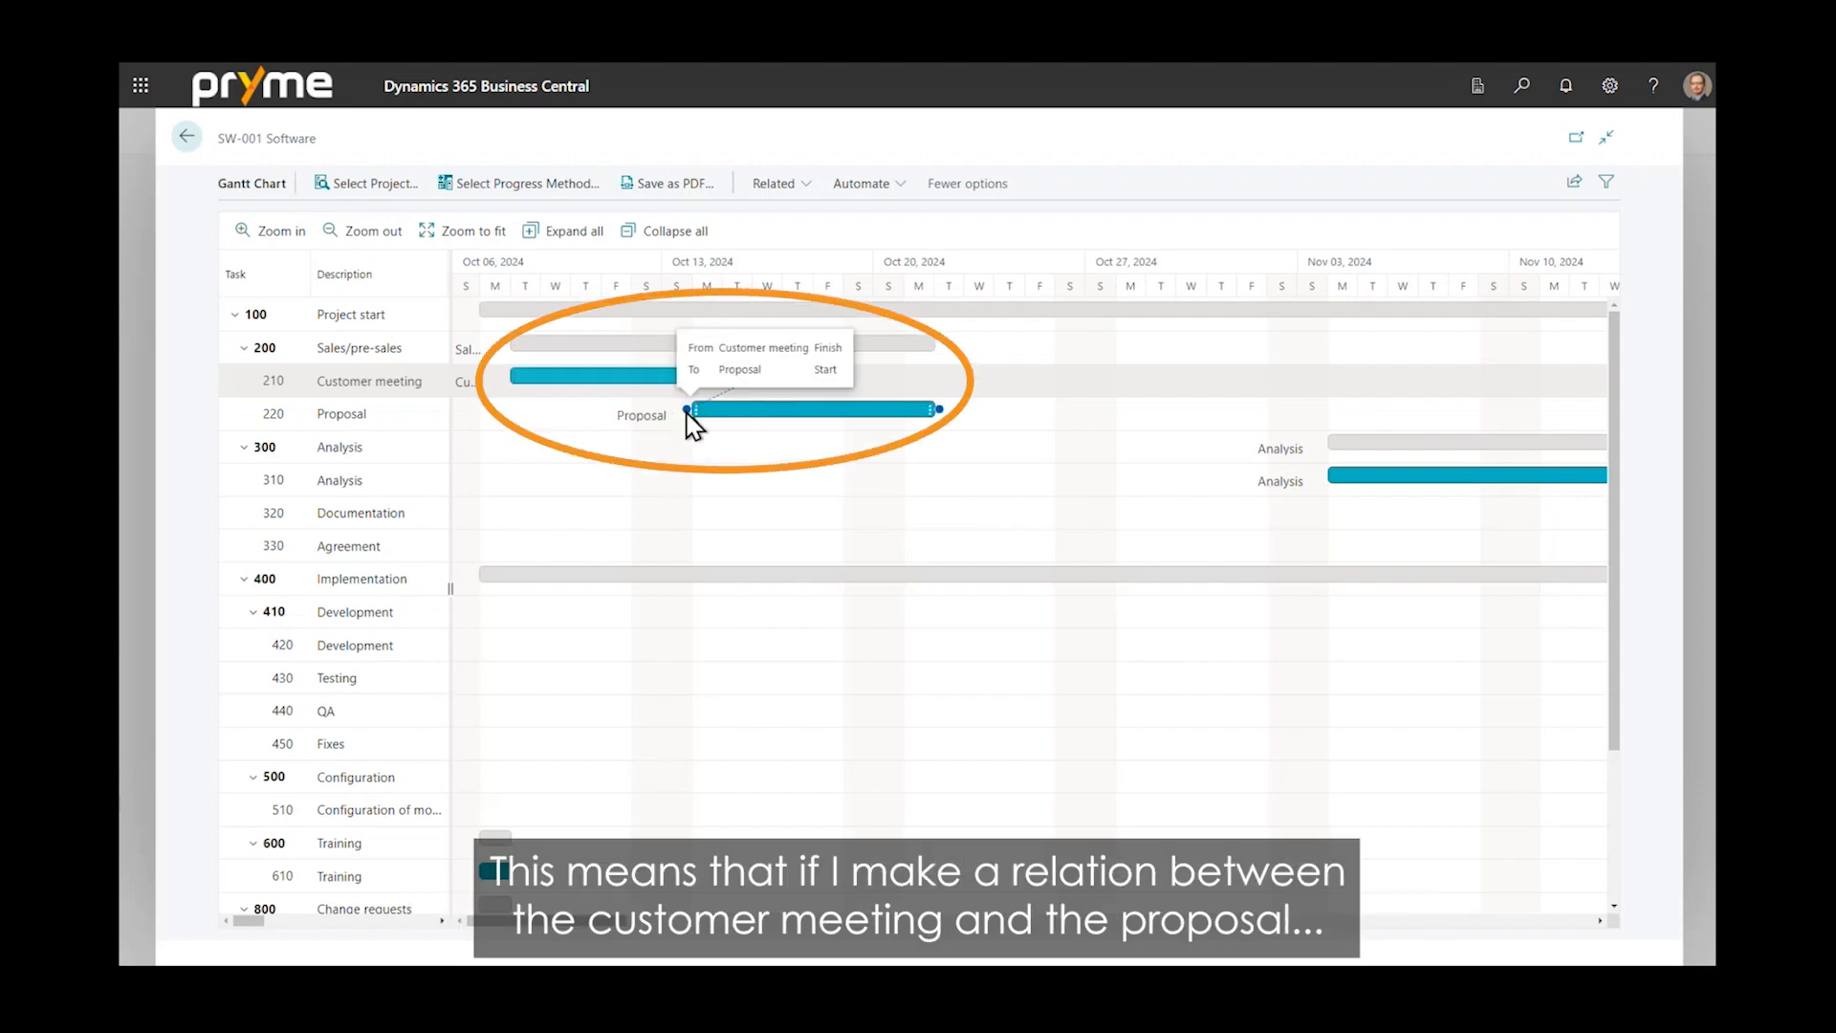
{"action": "left_click_drag", "start_coordinate": [690, 420], "coordinate": [688, 427]}
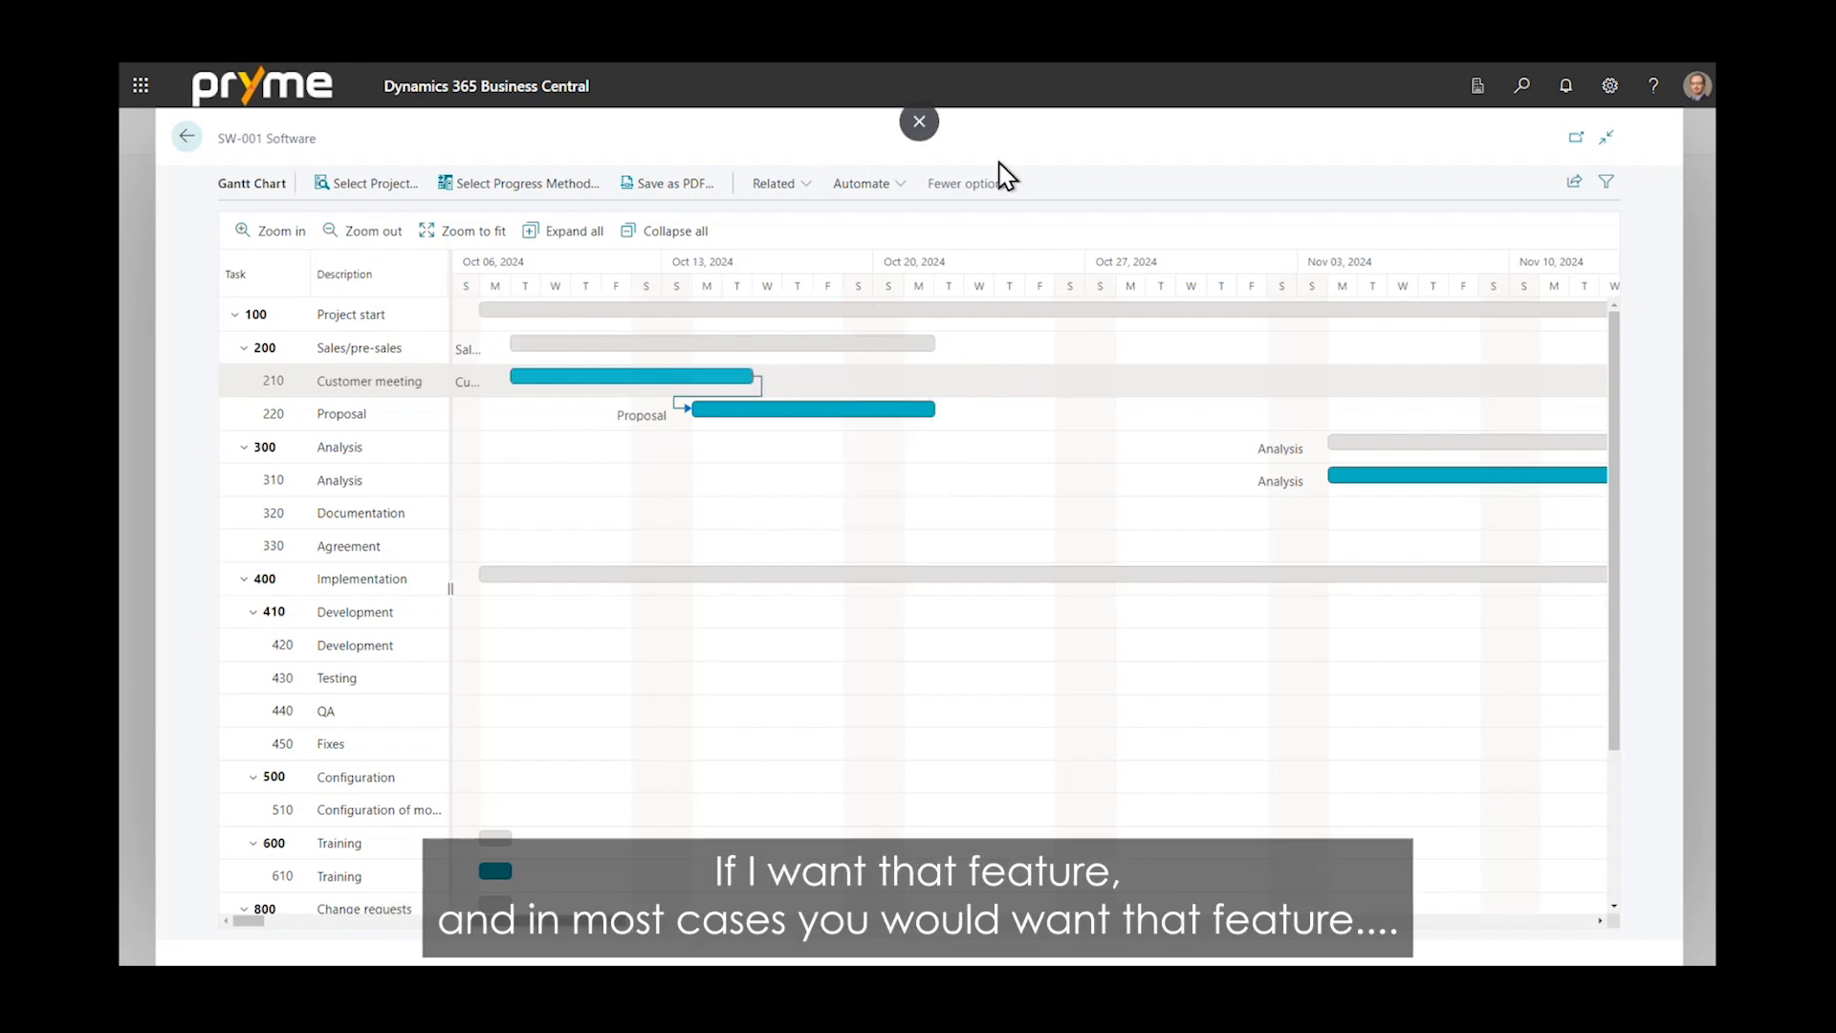
Leave the Gantt chart and open the Progressus Project Setup page from the home page
{"action": "left_click", "coordinate": [1522, 91]}
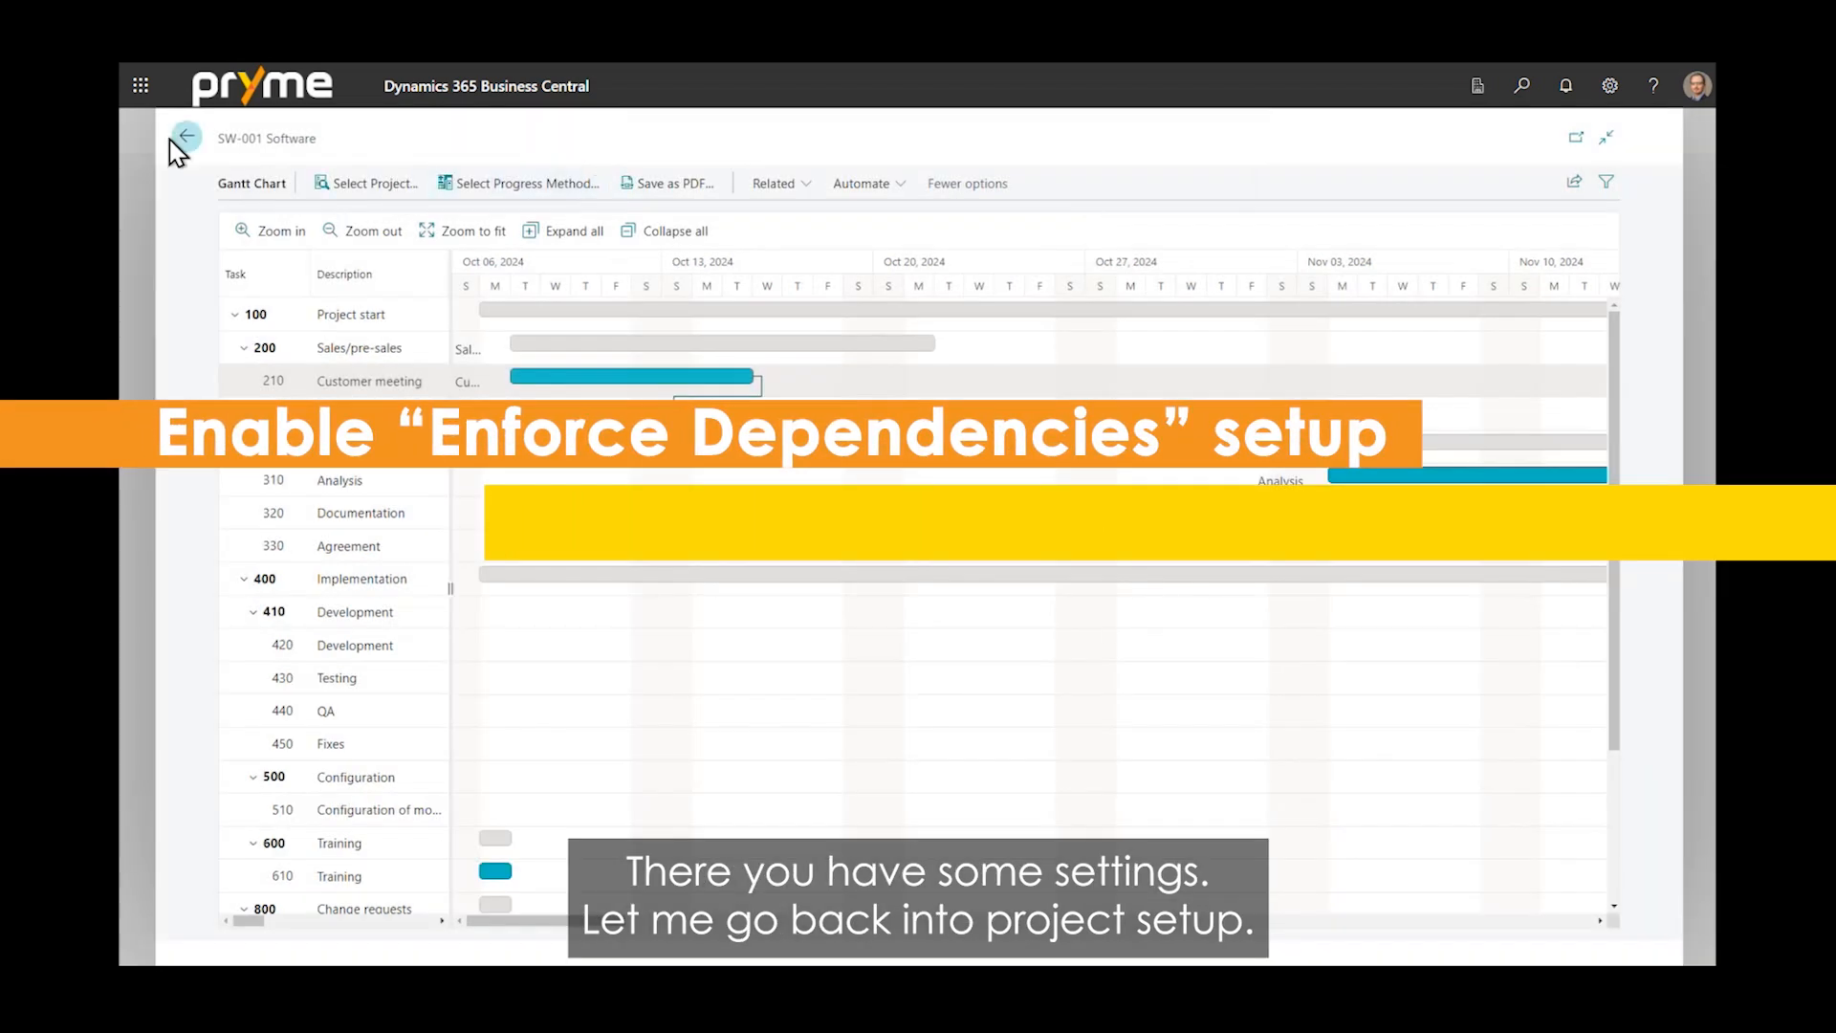
{"action": "left_click", "coordinate": [185, 143]}
{"action": "left_click", "coordinate": [307, 139]}
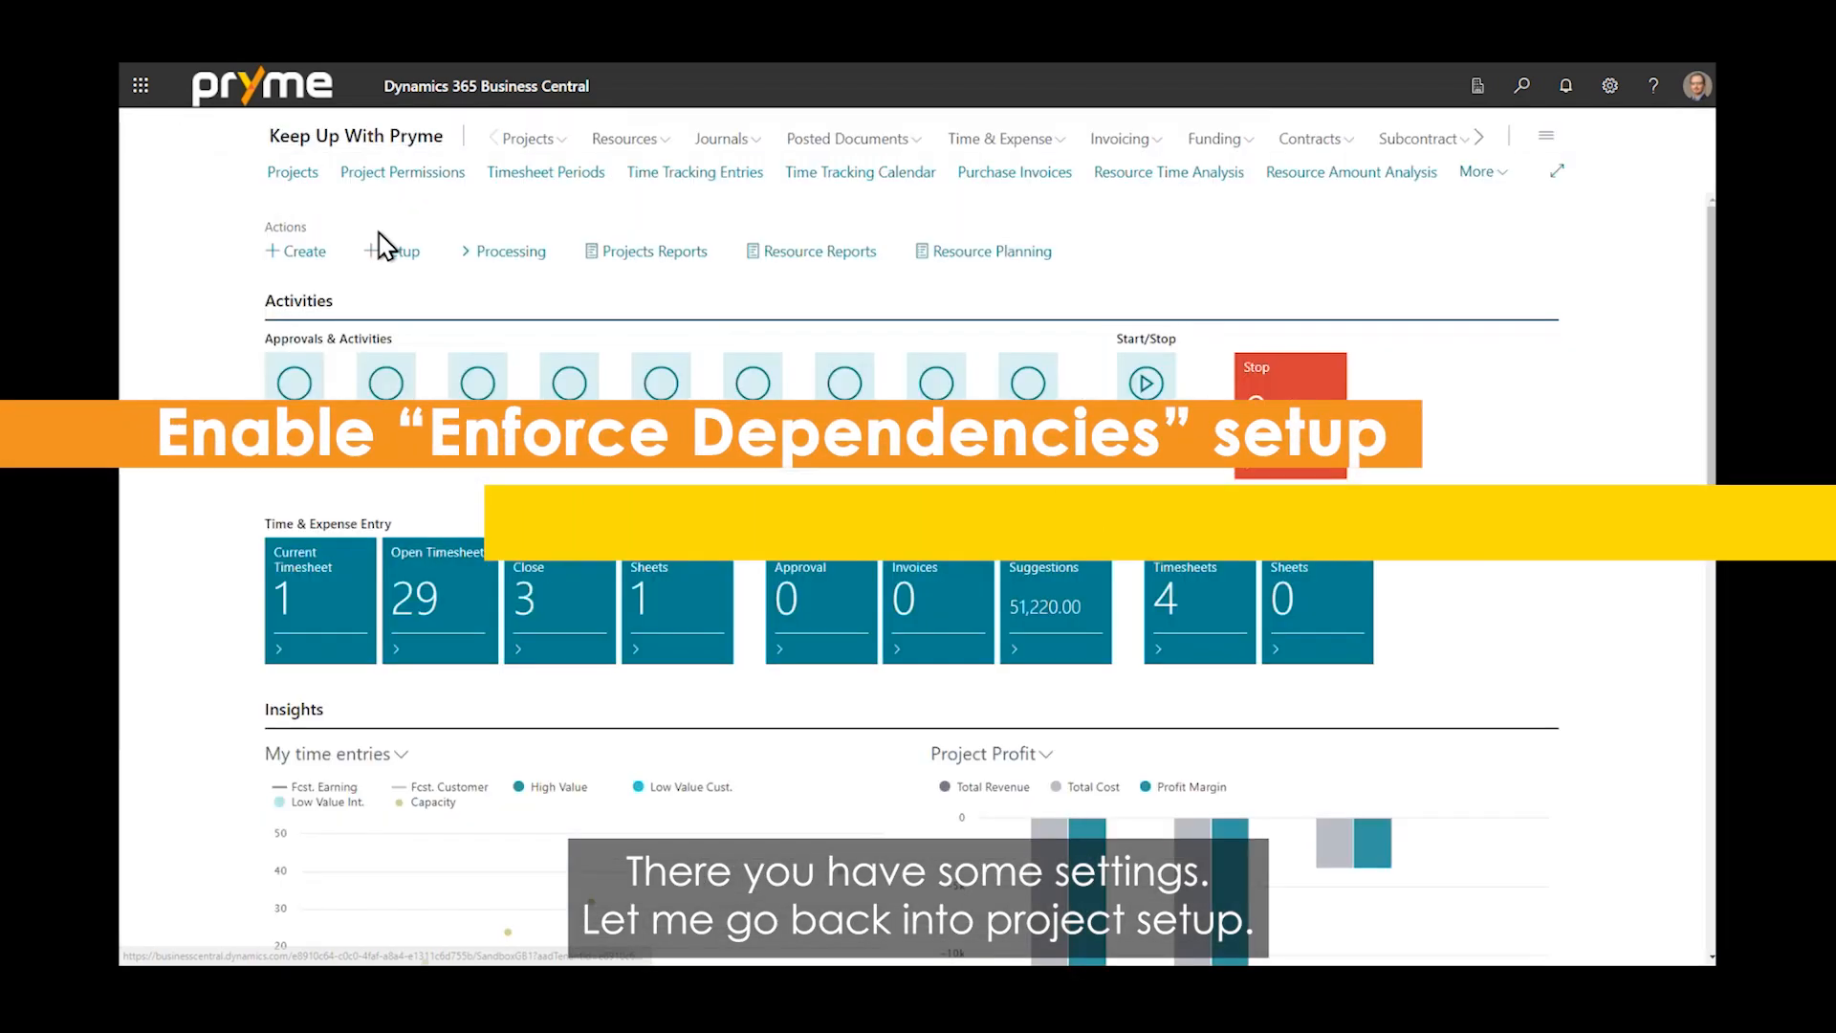
{"action": "left_click", "coordinate": [408, 254]}
{"action": "mouse_move", "coordinate": [450, 292]}
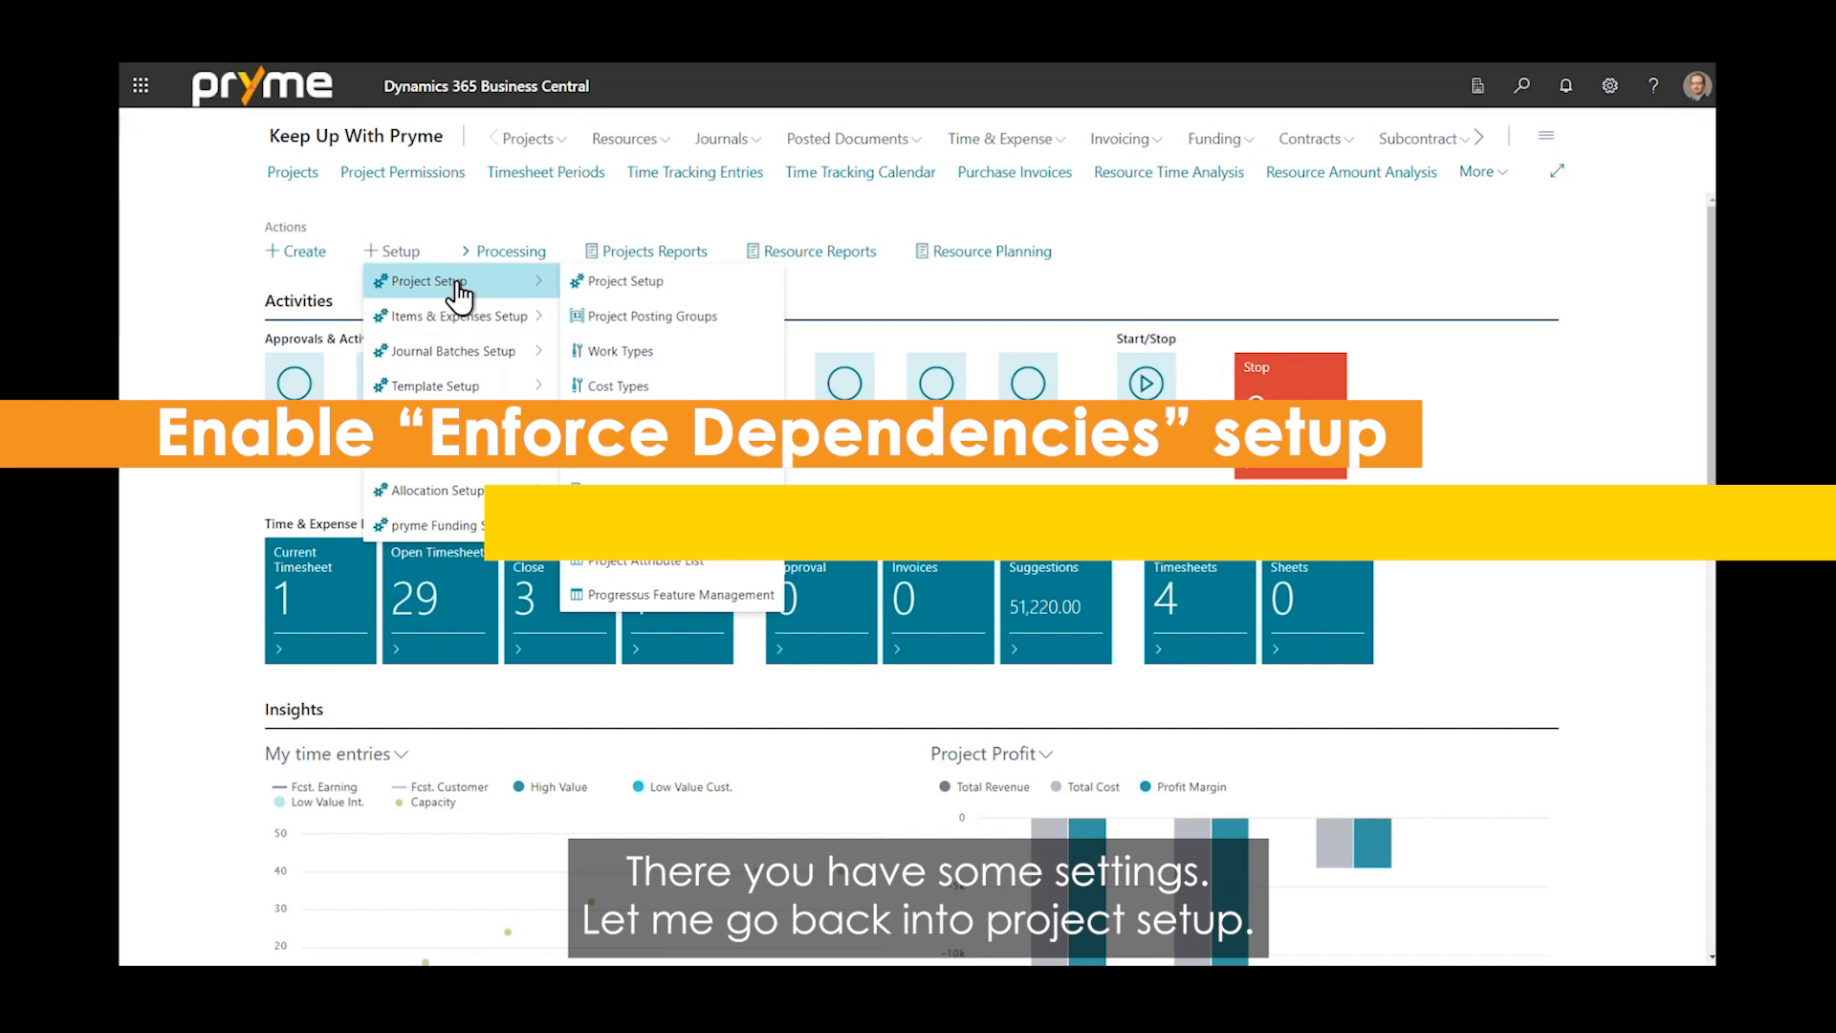
{"action": "left_click", "coordinate": [623, 287]}
Turn on enforcing dependencies in Gantt in the Budget section of the project setup and close the page
{"action": "scroll", "coordinate": [841, 398], "scroll_direction": "down", "scroll_amount": 10}
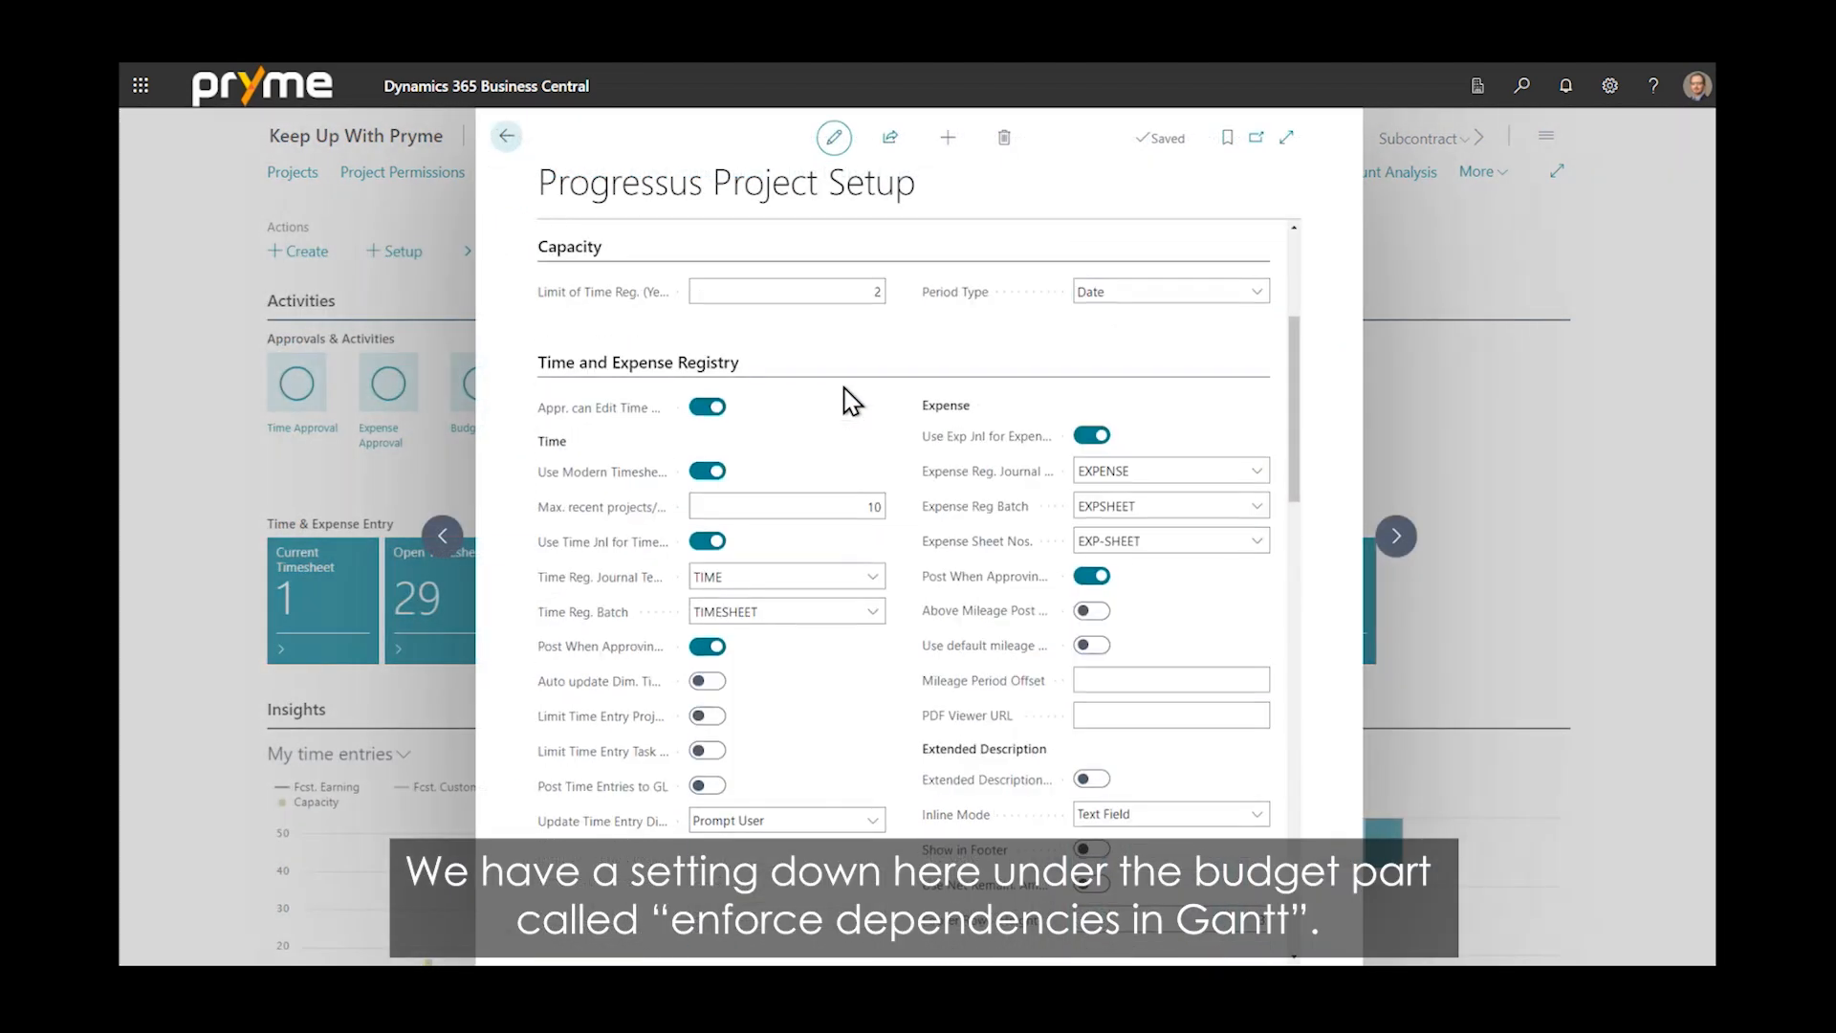
{"action": "scroll", "coordinate": [846, 401], "scroll_direction": "down", "scroll_amount": 8}
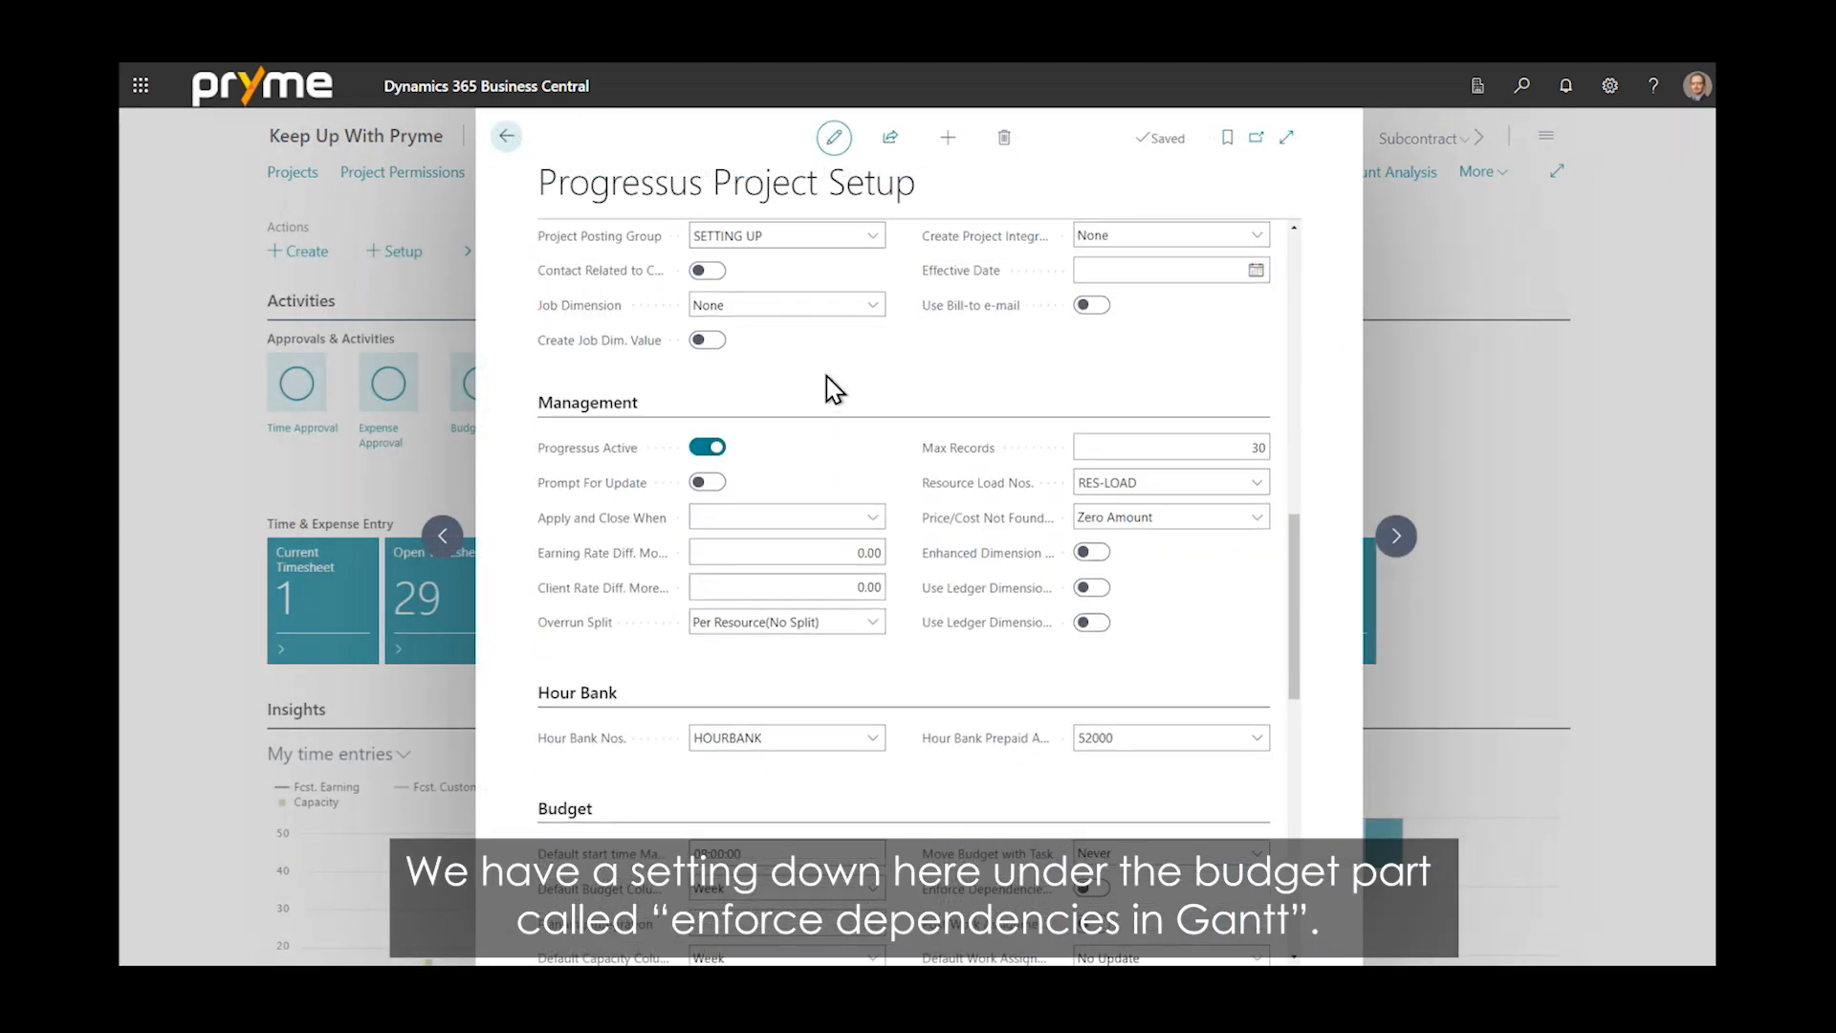
{"action": "scroll", "coordinate": [840, 390], "scroll_direction": "down", "scroll_amount": 5}
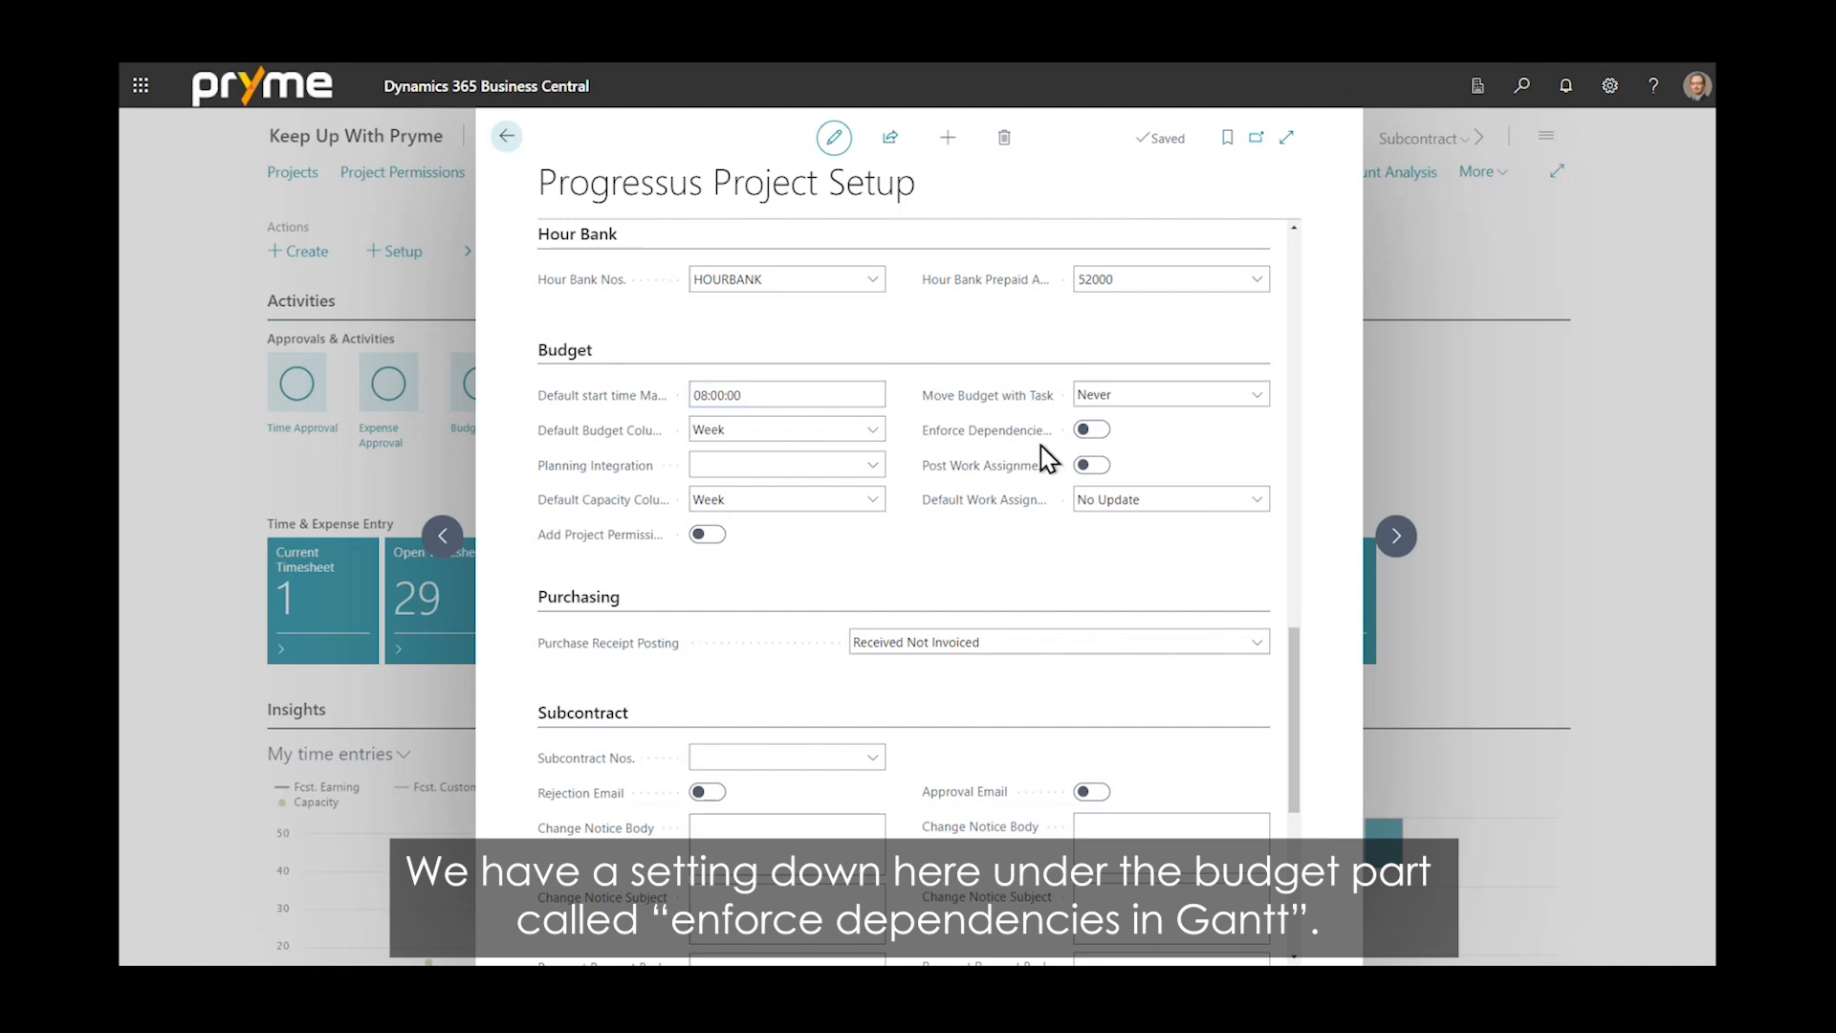
{"action": "mouse_move", "coordinate": [1045, 434]}
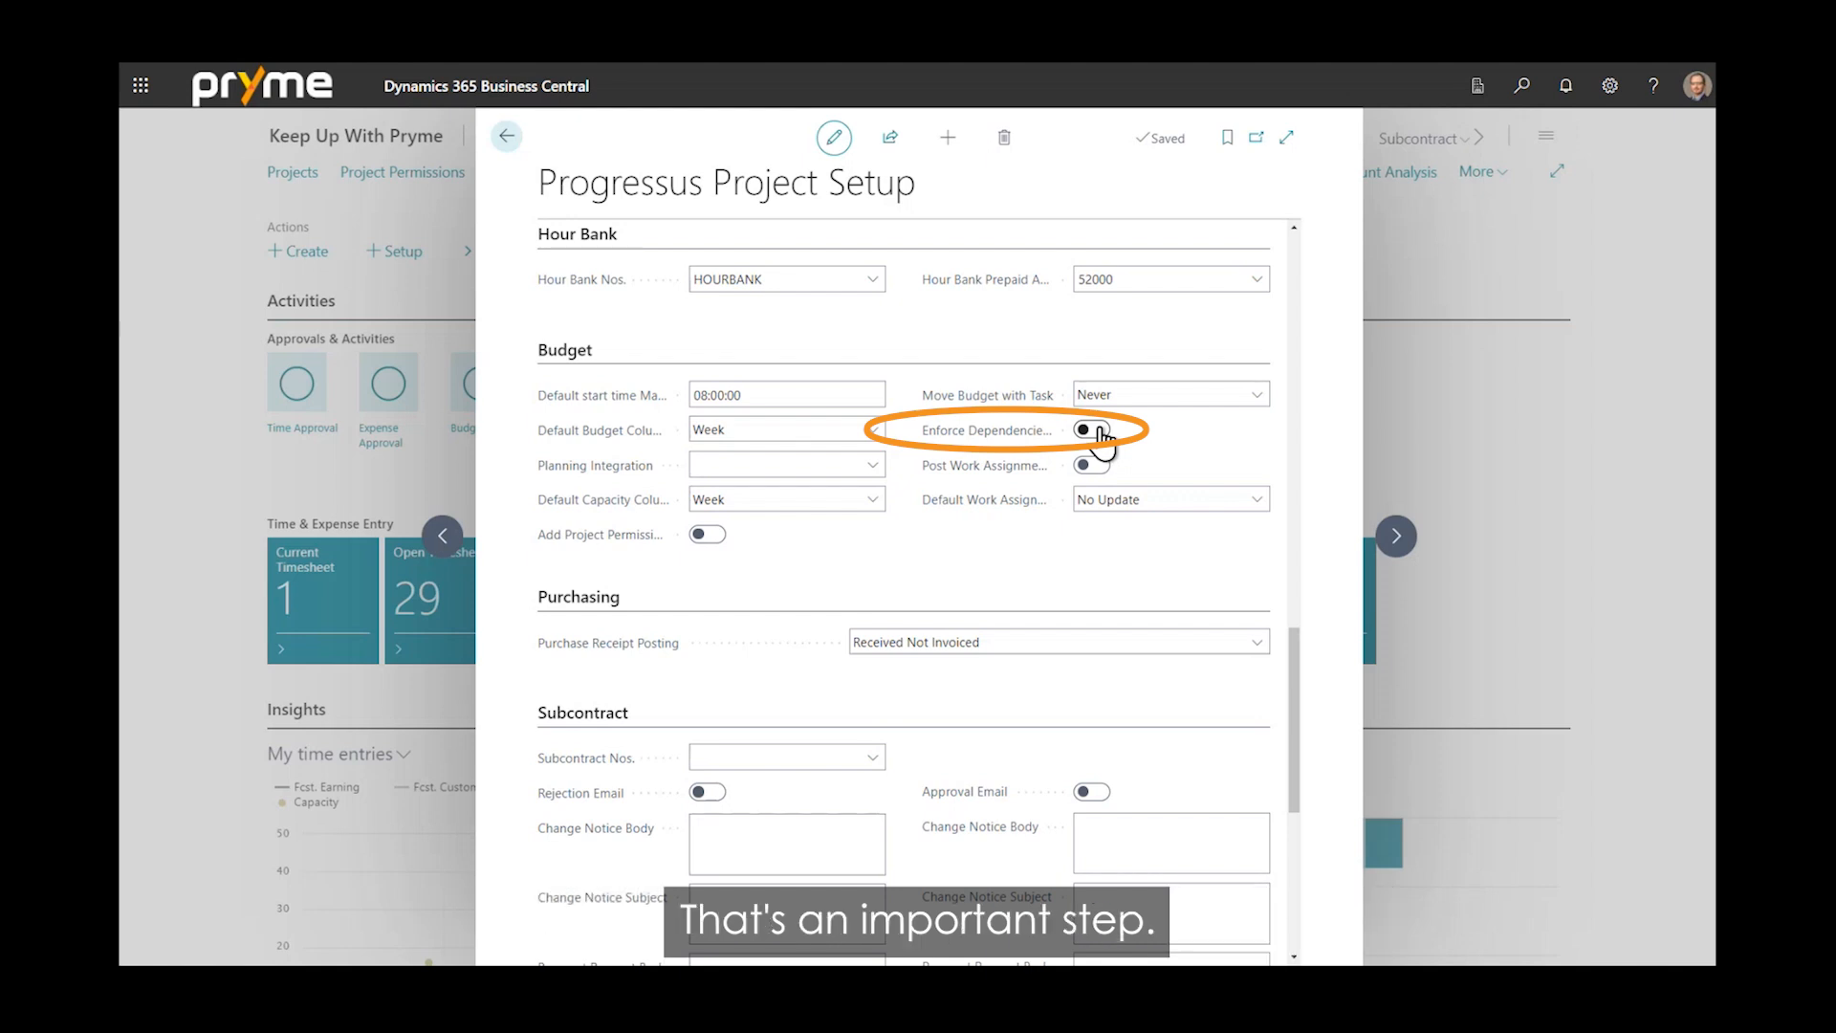
{"action": "left_click", "coordinate": [507, 137]}
Open the Gantt chart for project SW-001 from the projects list
{"action": "left_click", "coordinate": [300, 177]}
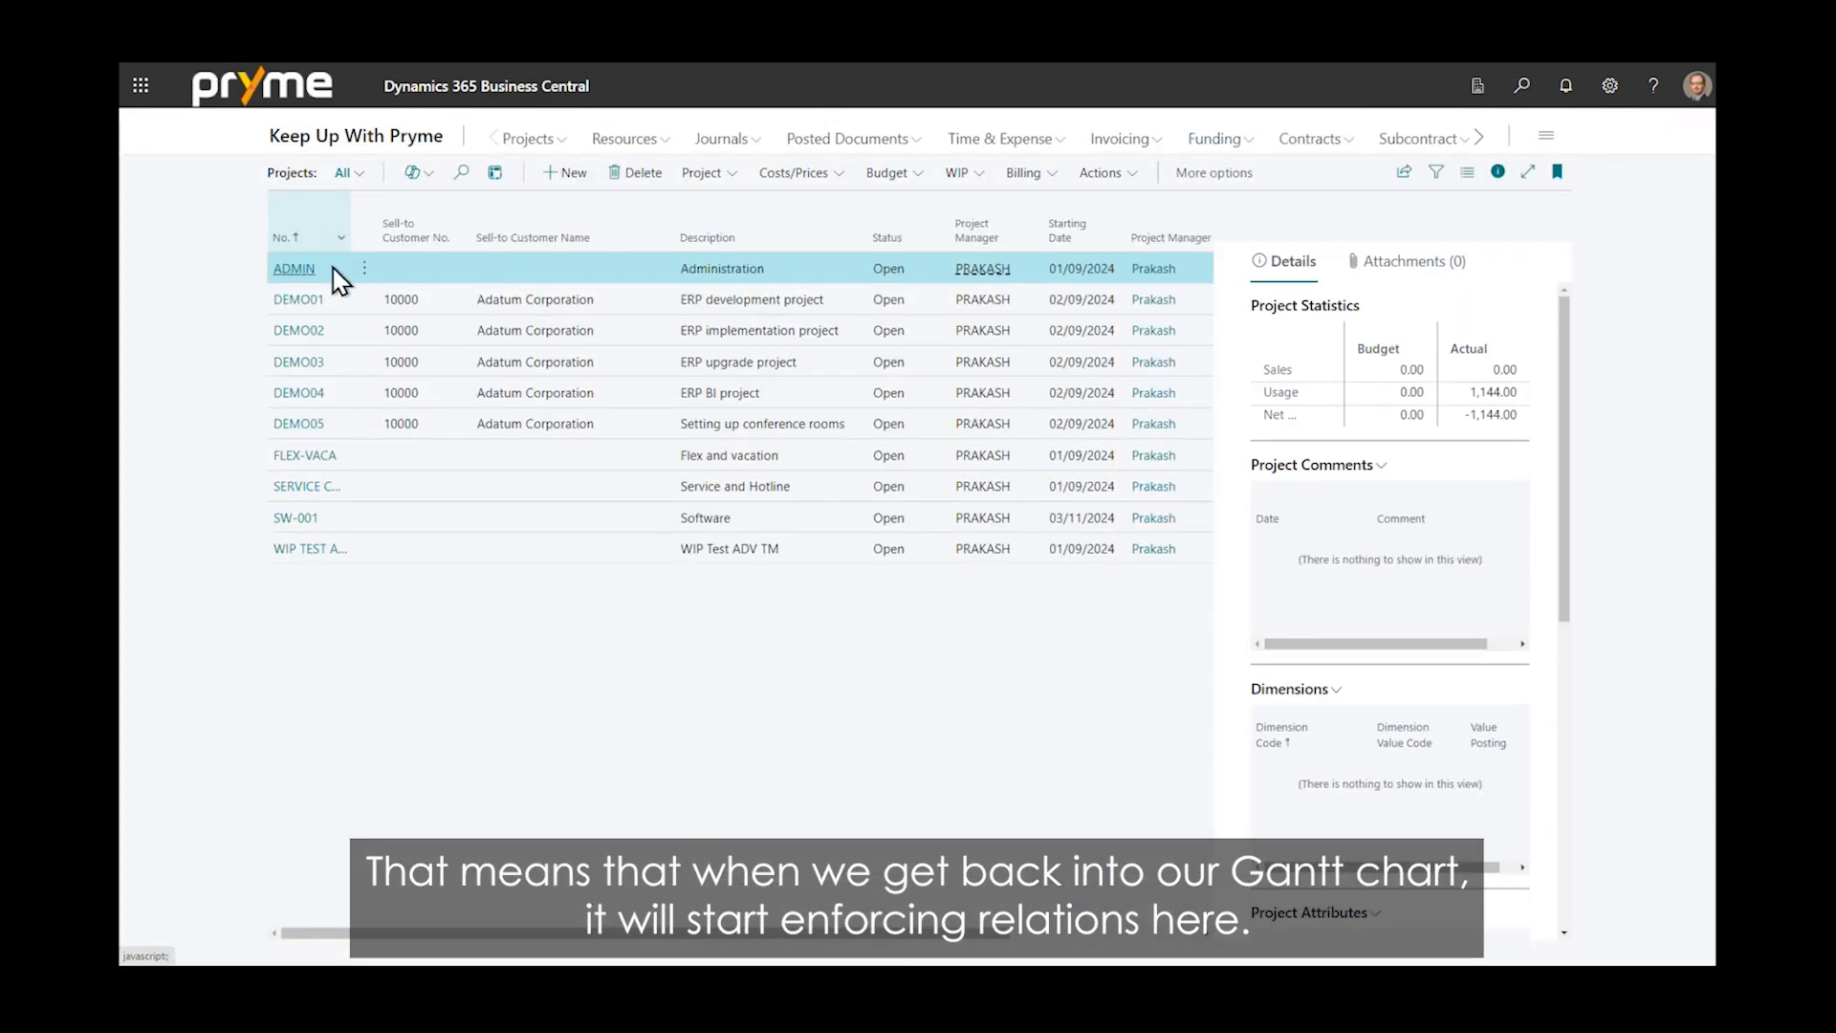
{"action": "left_click", "coordinate": [398, 518]}
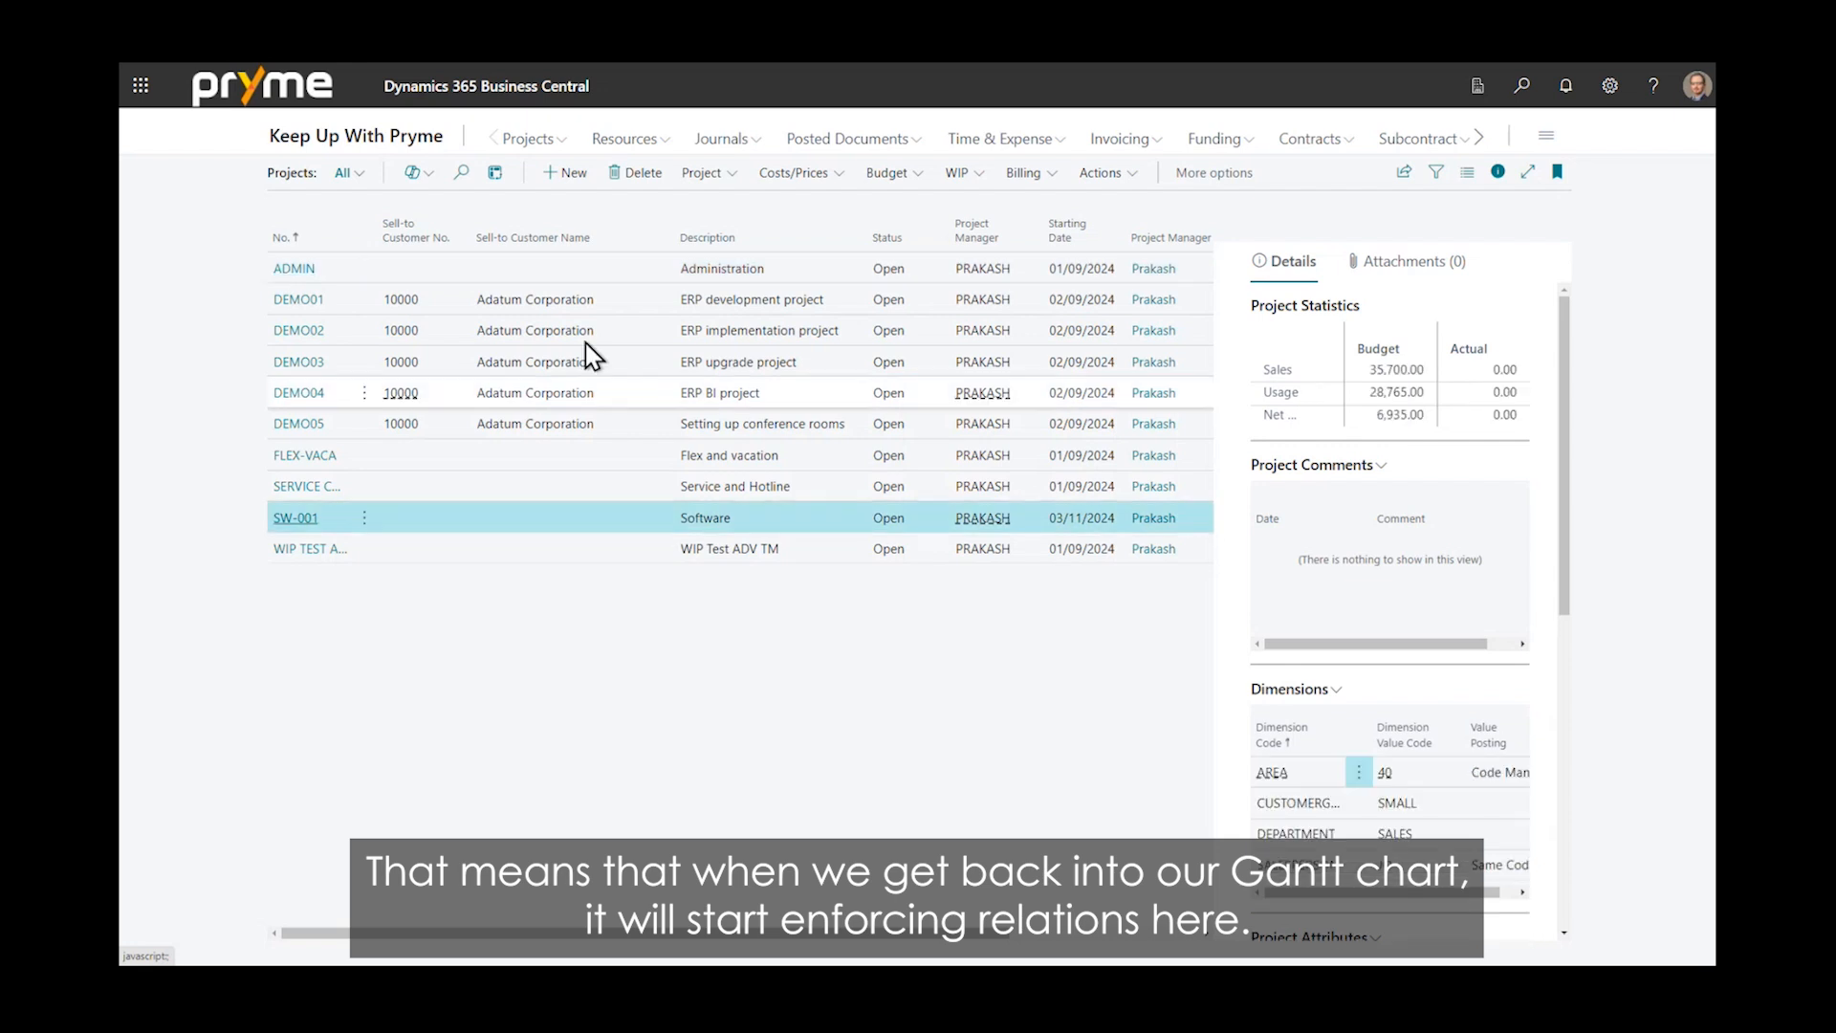
{"action": "left_click", "coordinate": [732, 175]}
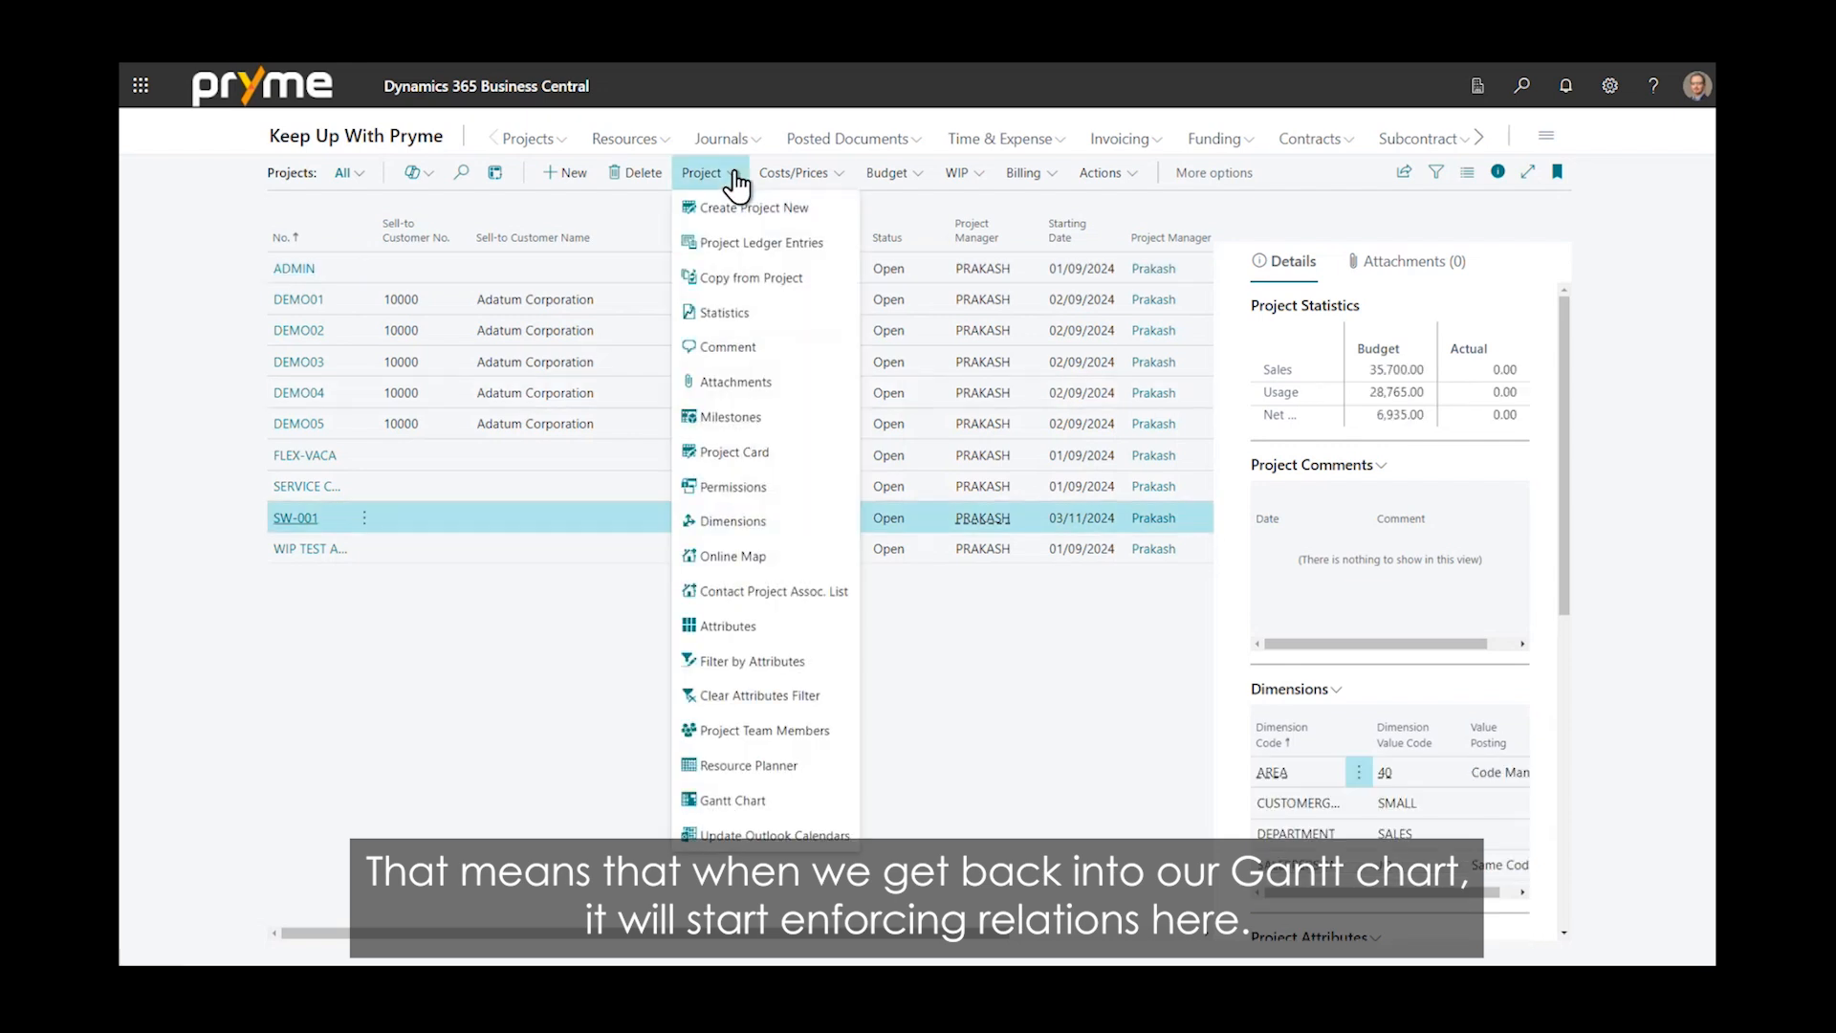
{"action": "left_click", "coordinate": [760, 802]}
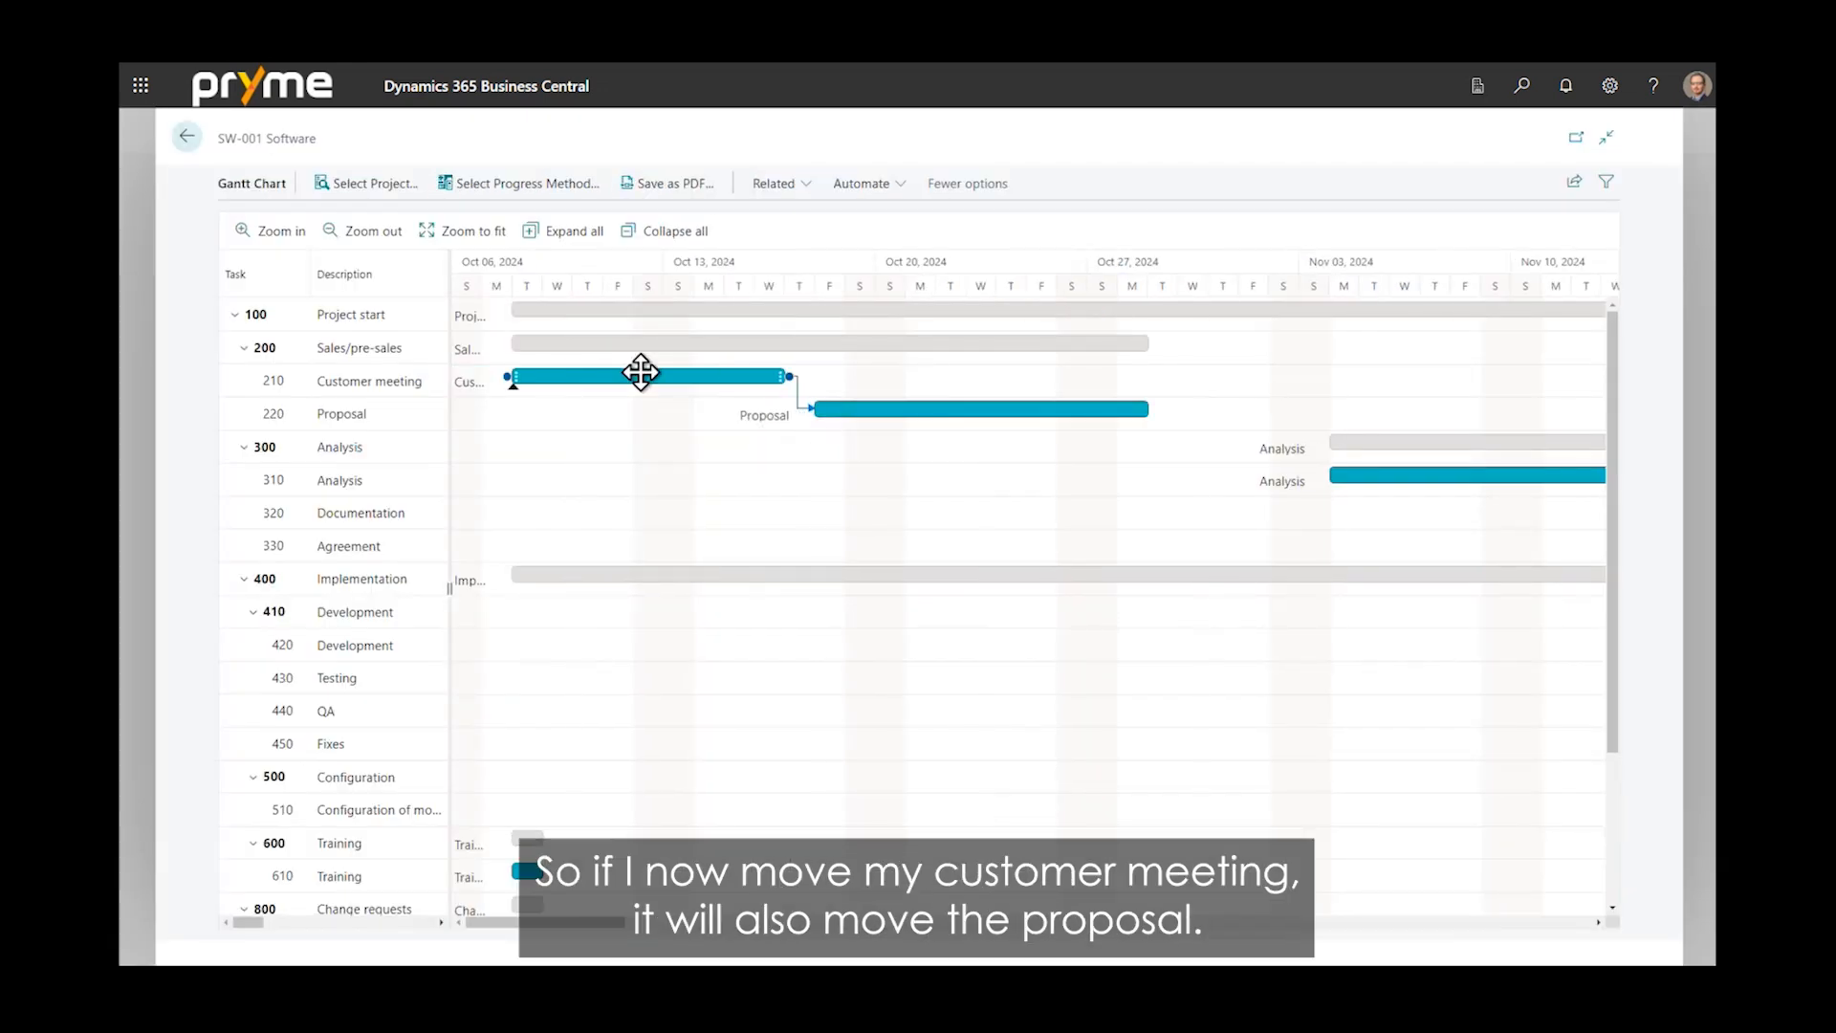
Move the Customer meeting task to start on 14 October 2024 and relate the Proposal's finish to the start of Analysis task 310
{"action": "left_click_drag", "start_coordinate": [627, 375], "coordinate": [807, 376]}
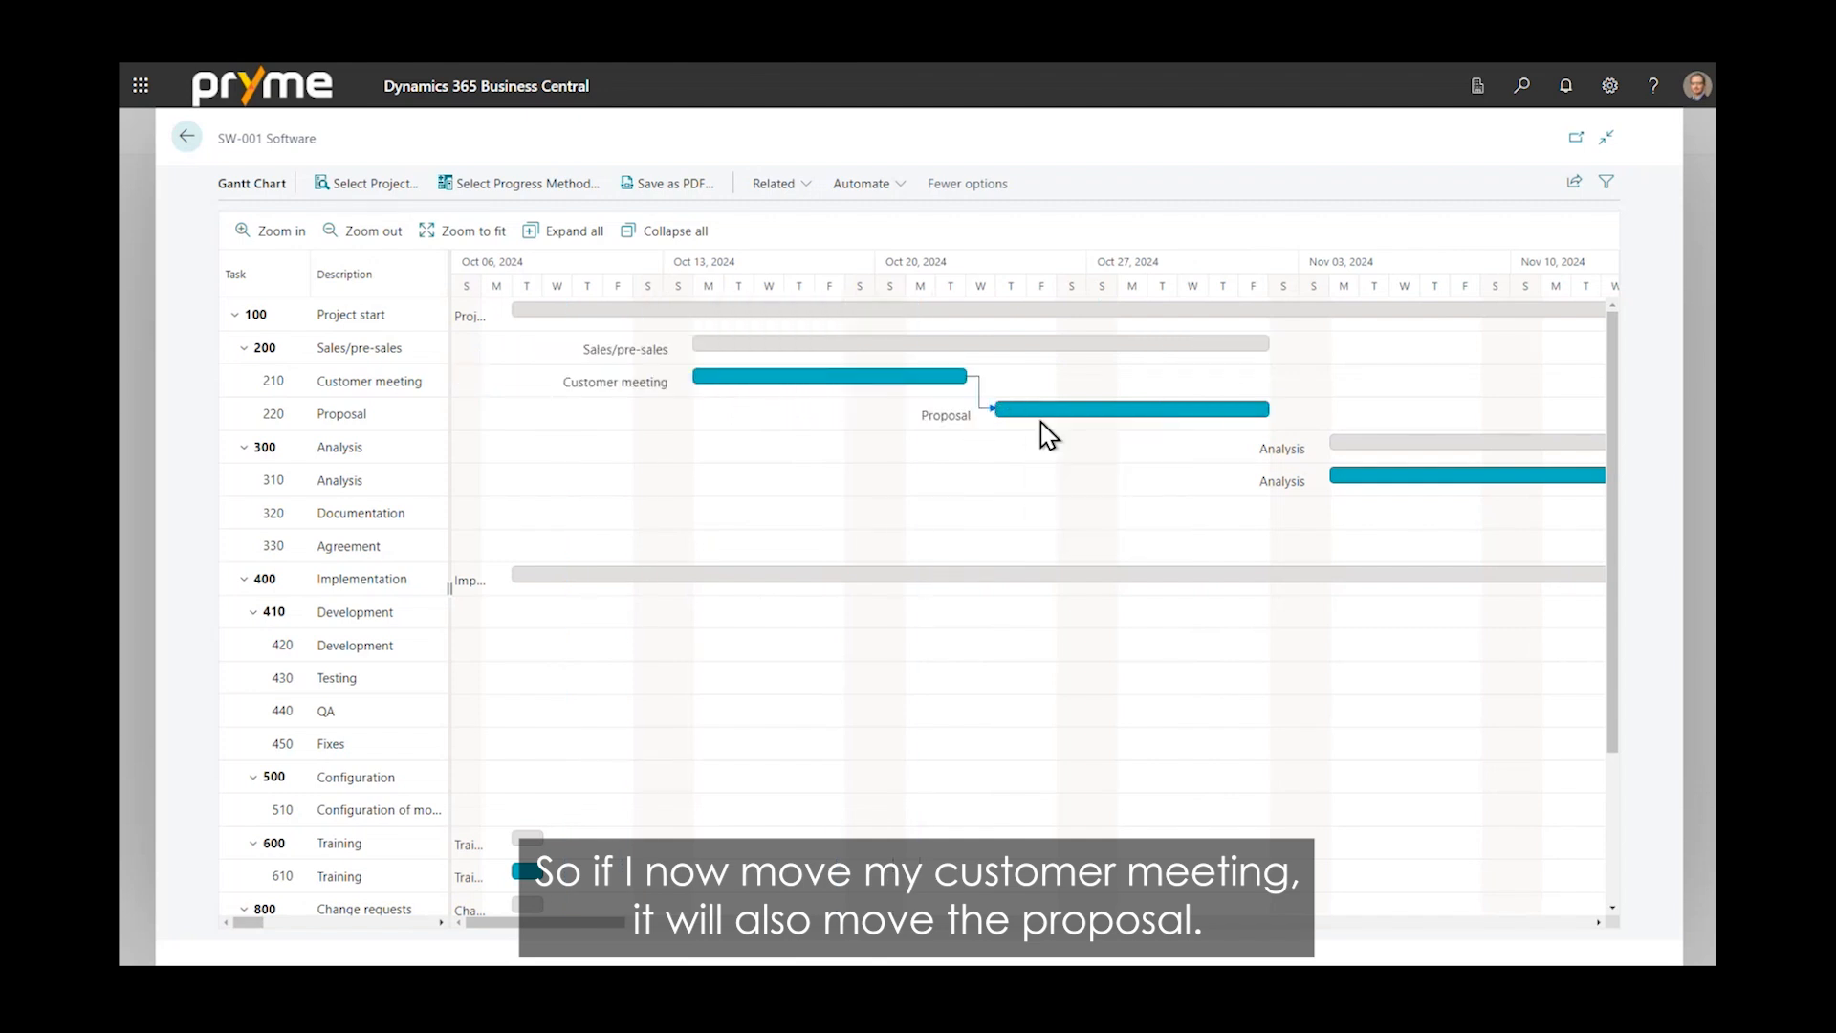
{"action": "left_click_drag", "start_coordinate": [1275, 412], "coordinate": [1331, 477]}
Move the Customer meeting task to start on 07/10/2024 and the Proposal task to start on 21 October 2024
{"action": "left_click_drag", "start_coordinate": [806, 373], "coordinate": [605, 388]}
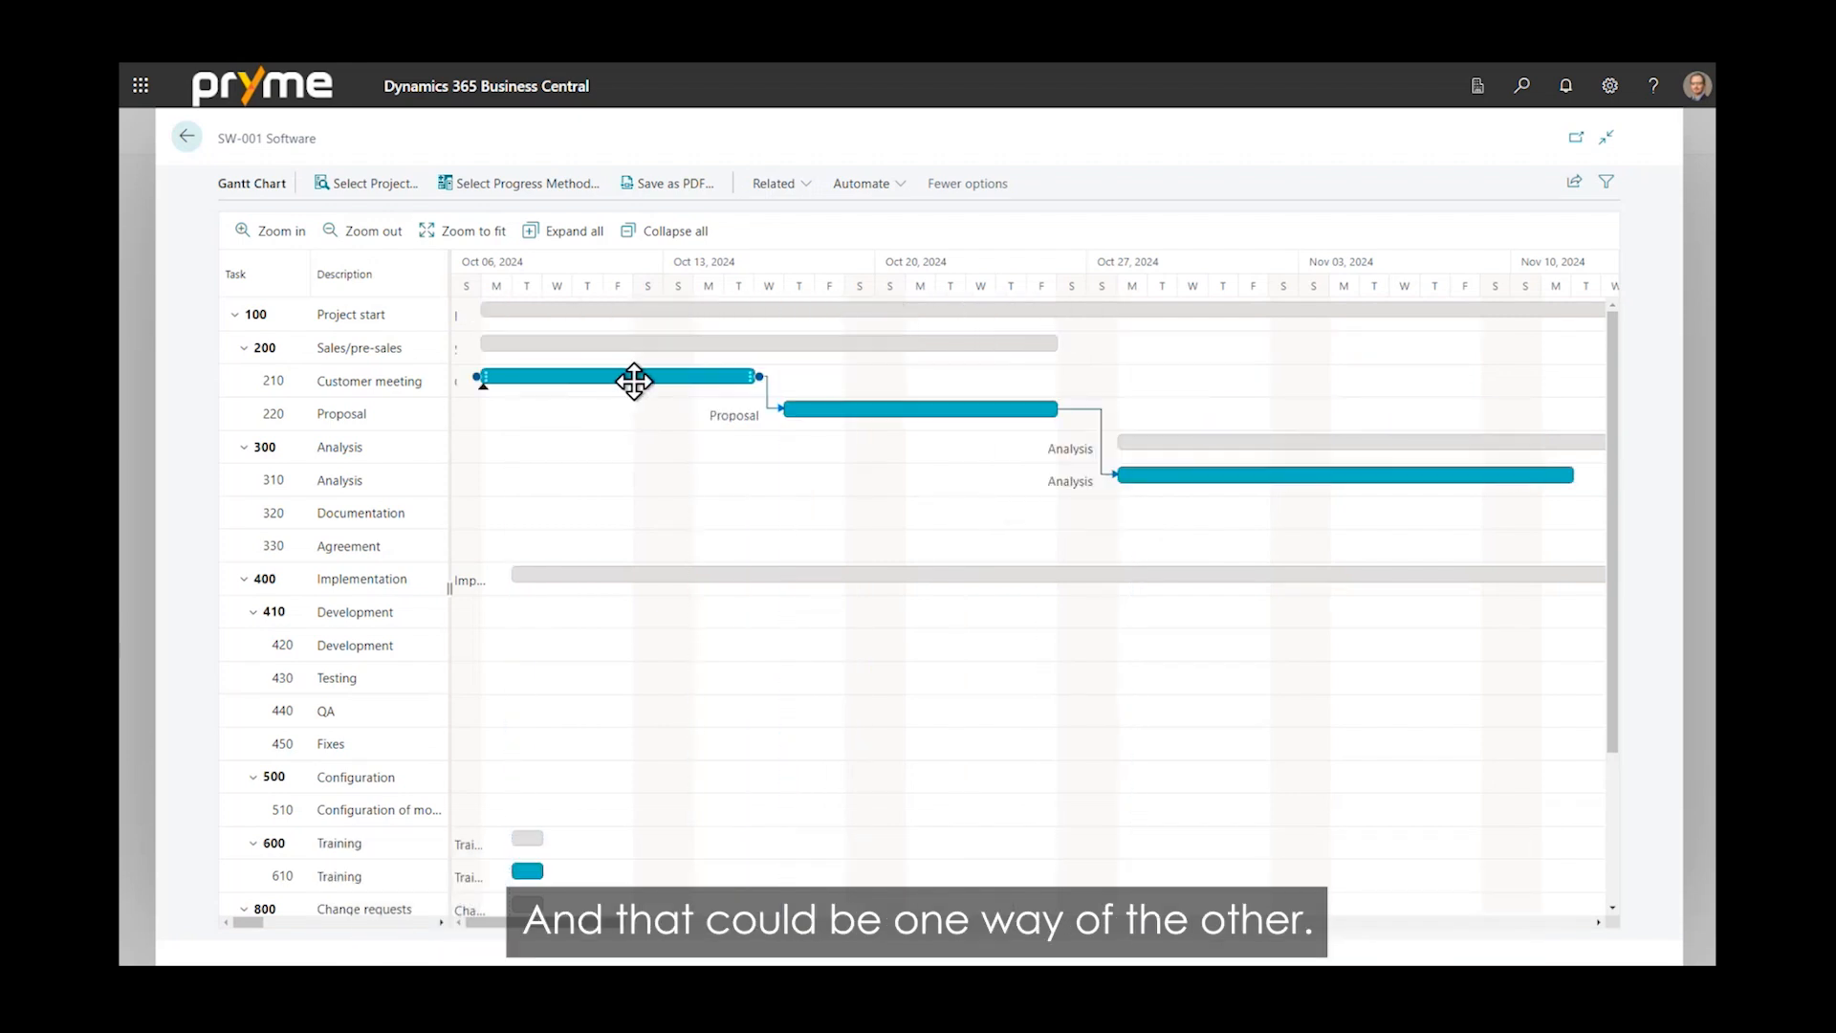
{"action": "left_click_drag", "start_coordinate": [828, 406], "coordinate": [959, 414]}
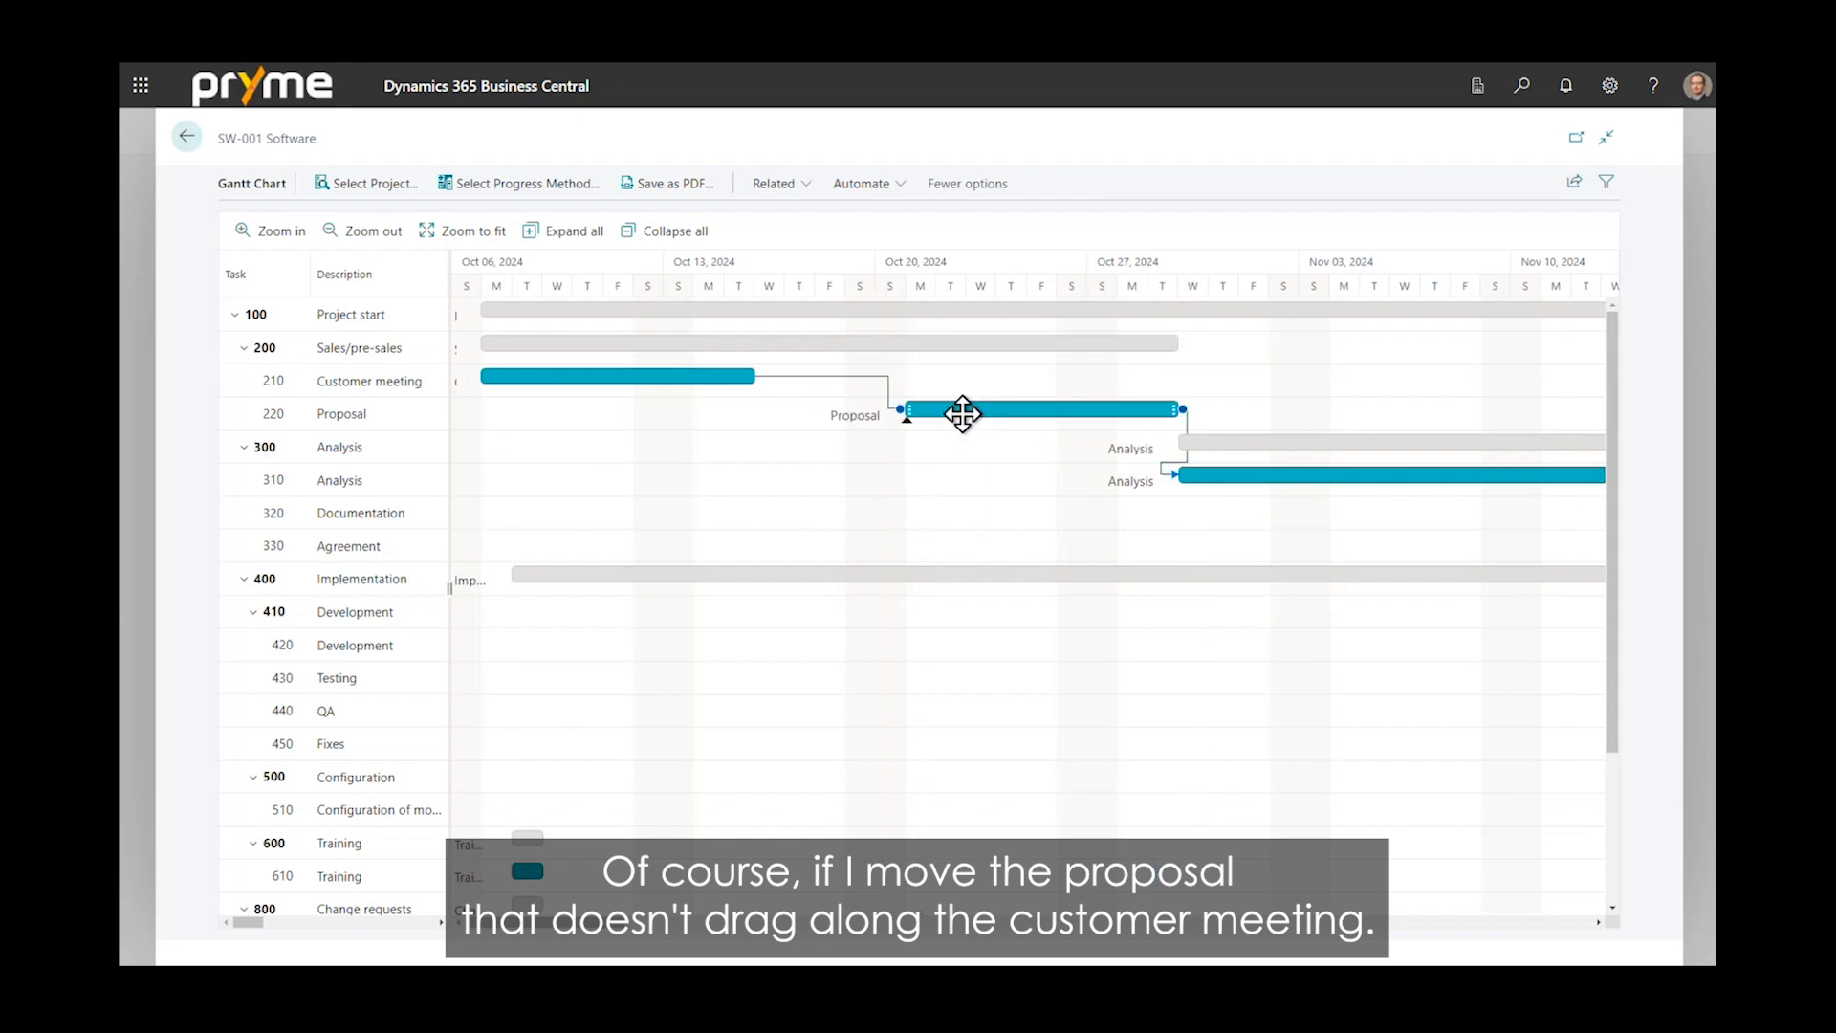
{"action": "mouse_move", "coordinate": [653, 377]}
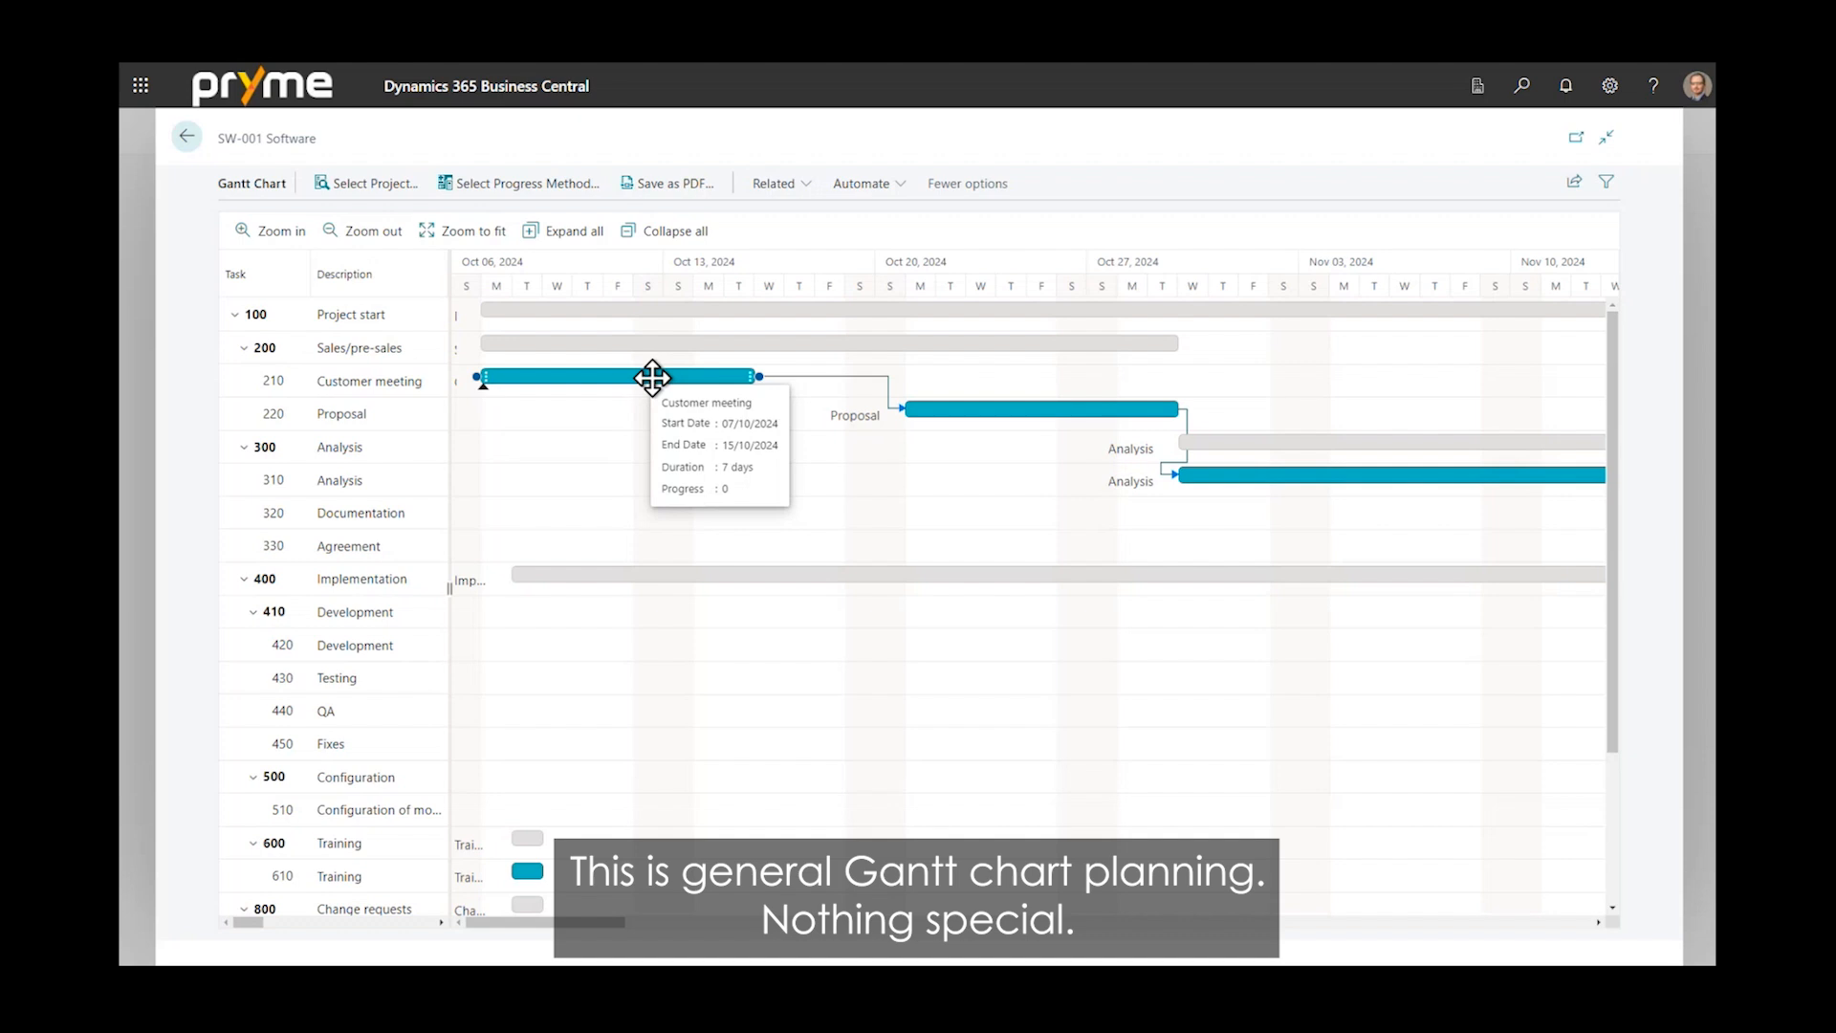
{"action": "mouse_move", "coordinate": [565, 344]}
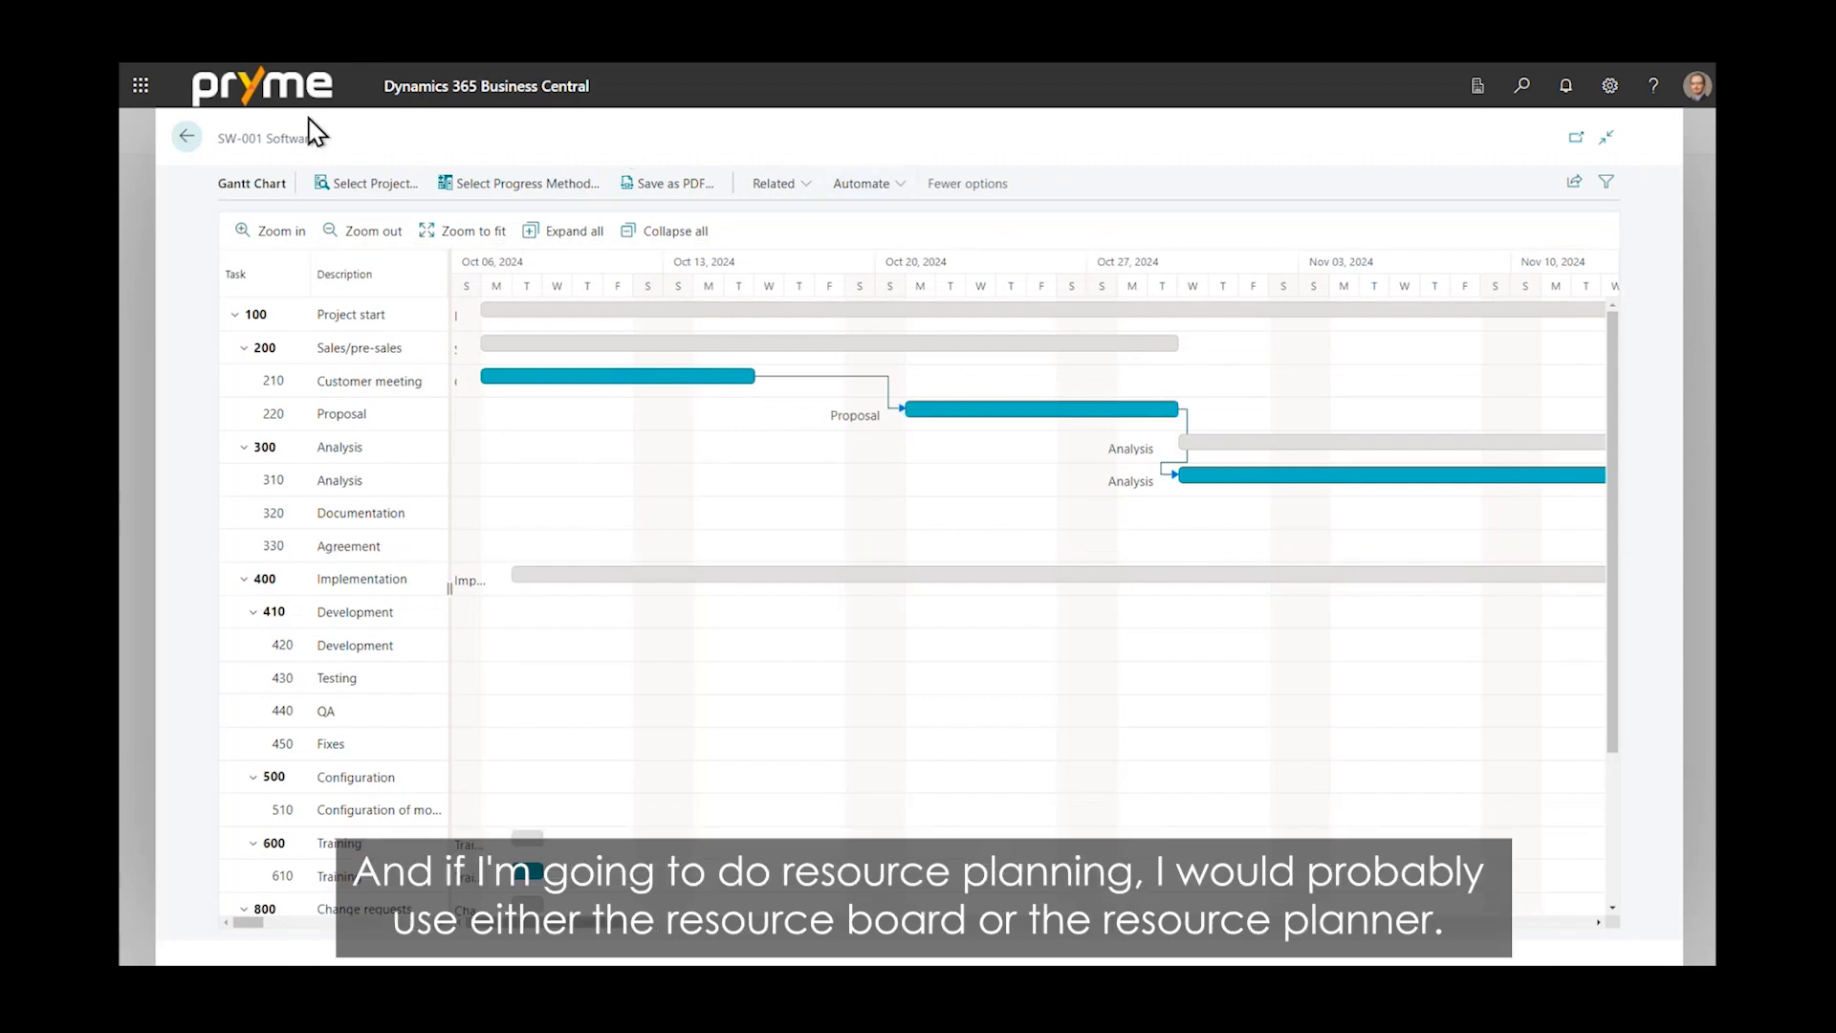
Open the Resource Planner for the SW-001 Software project and review the tasks' October 2024 time blocks in the month view
{"action": "left_click", "coordinate": [185, 136]}
{"action": "left_click", "coordinate": [349, 141]}
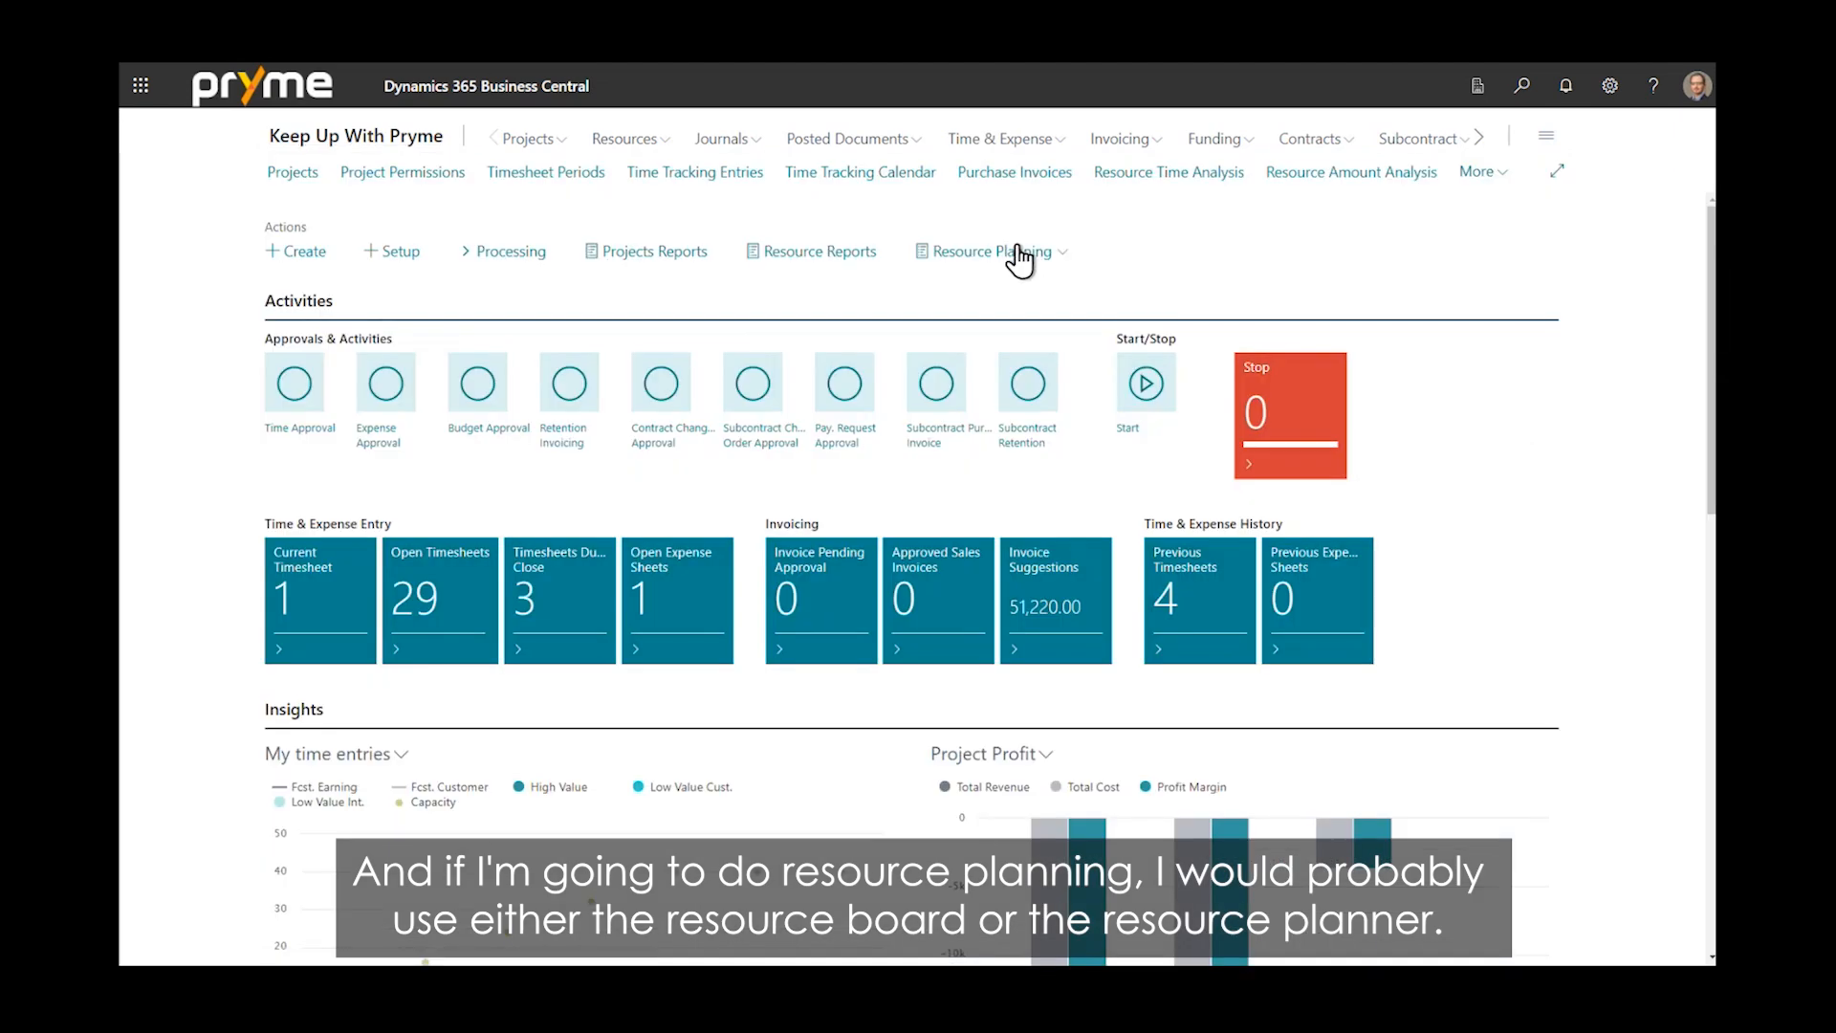
{"action": "left_click", "coordinate": [1019, 258]}
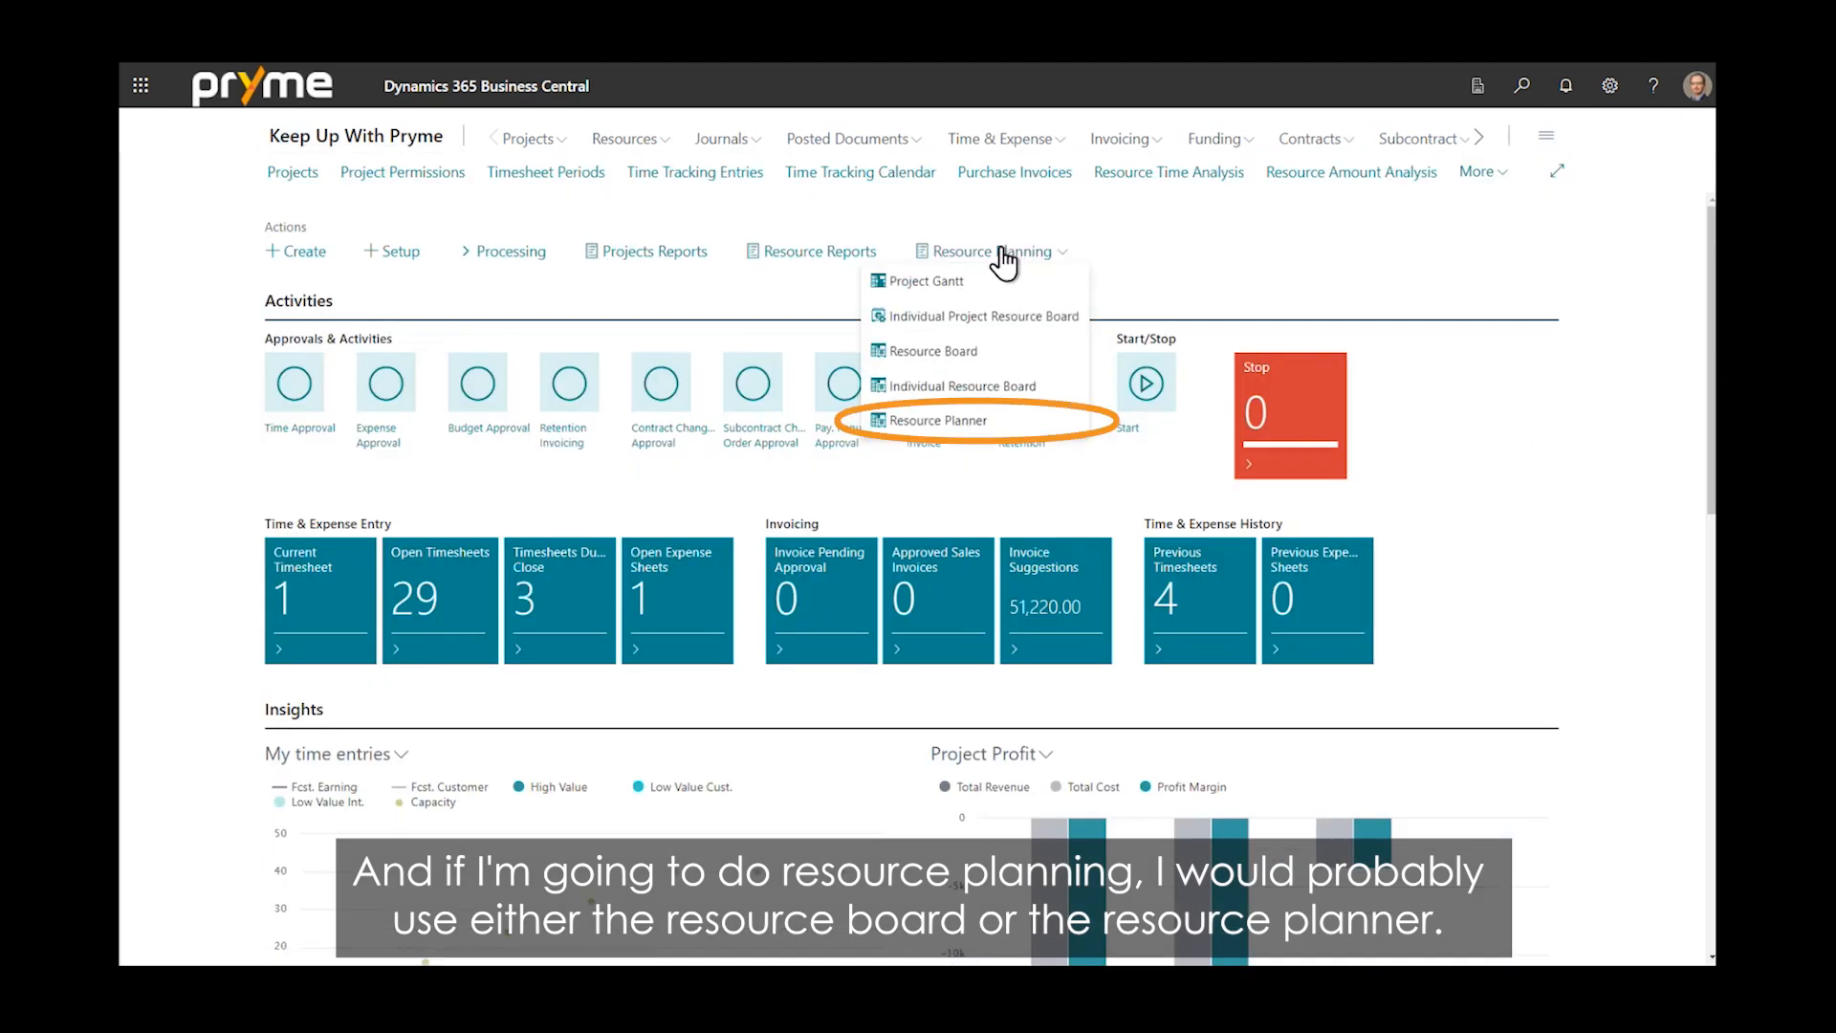
{"action": "left_click", "coordinate": [958, 421]}
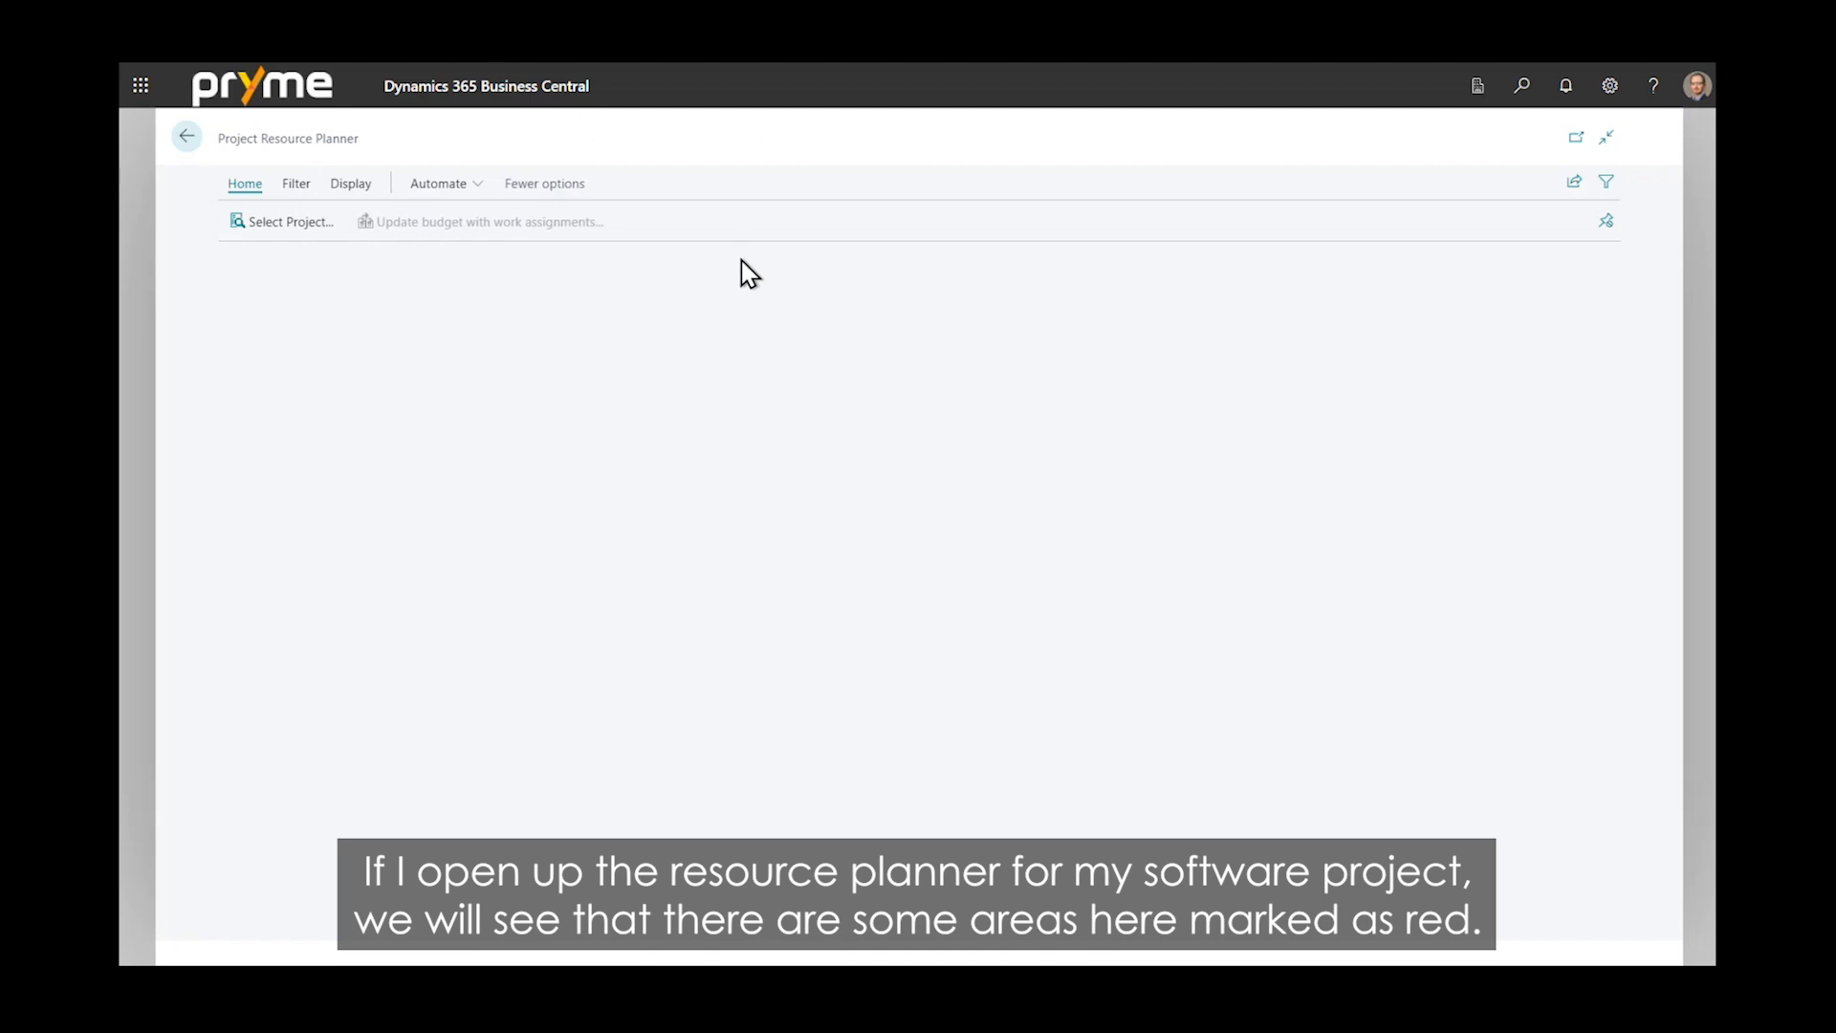
{"action": "left_click", "coordinate": [305, 224]}
{"action": "double_click", "coordinate": [599, 578]}
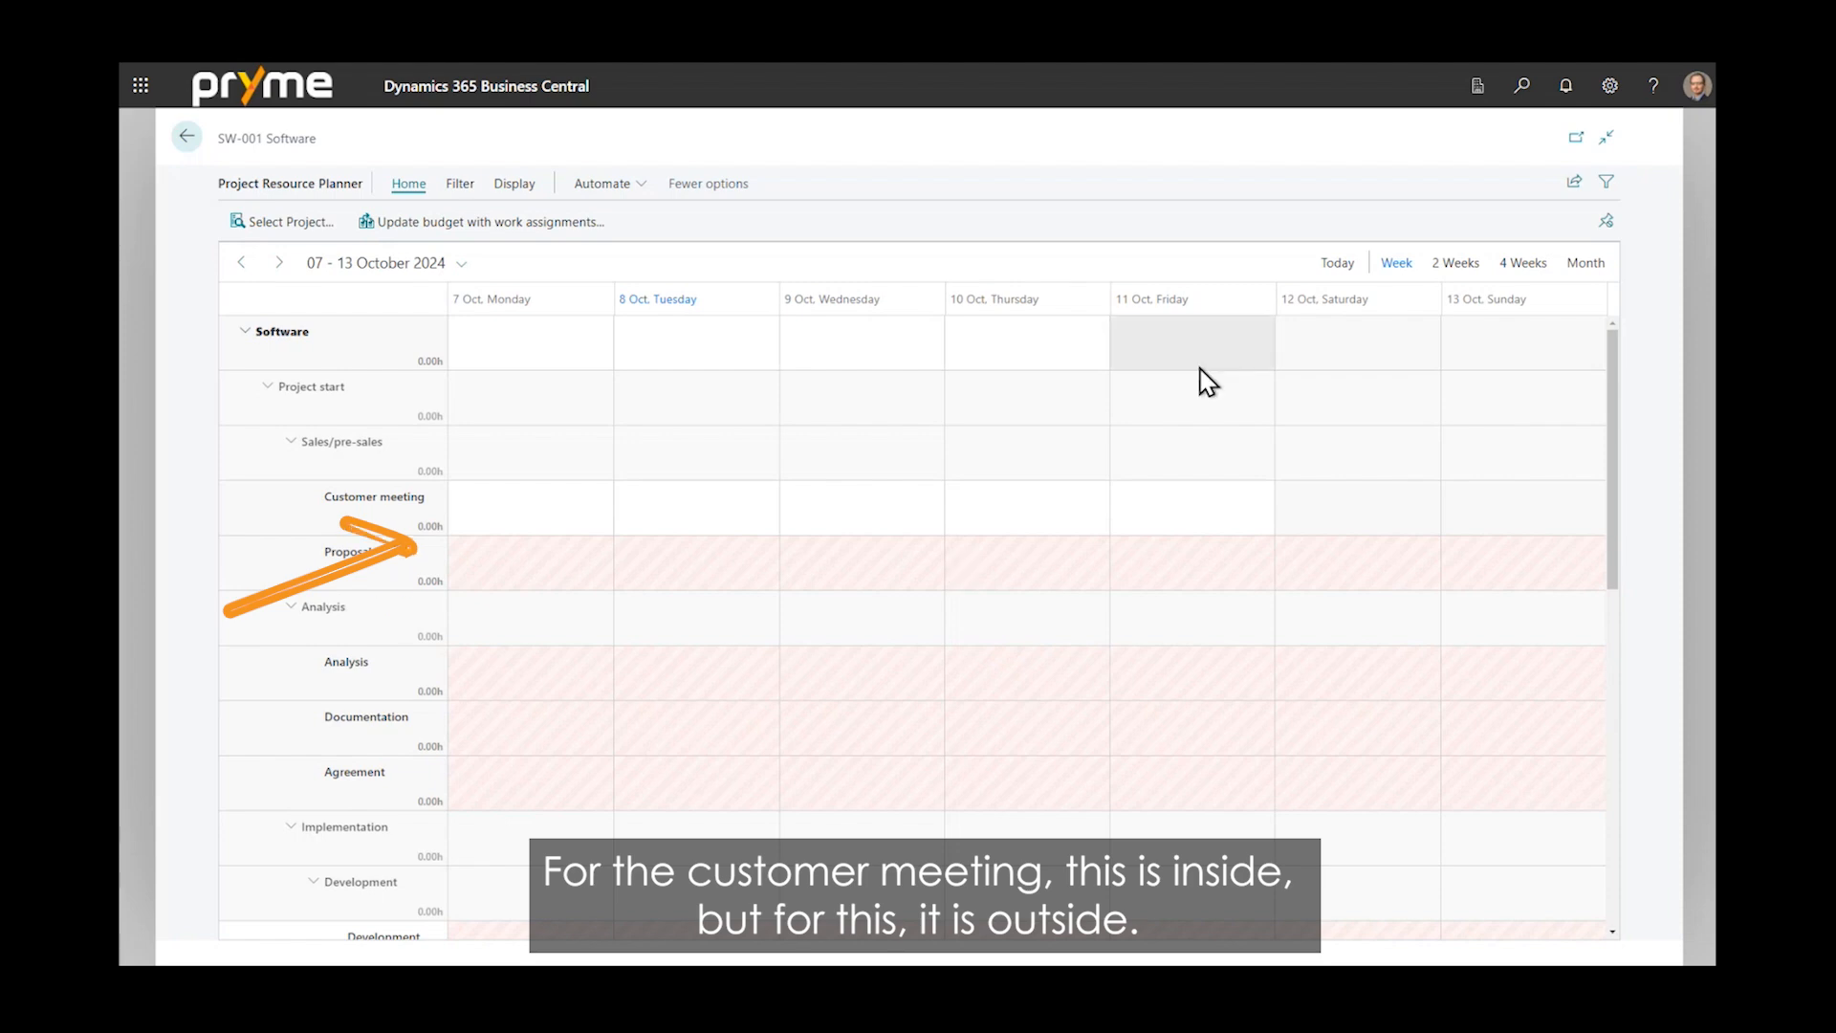
{"action": "left_click", "coordinate": [1589, 270]}
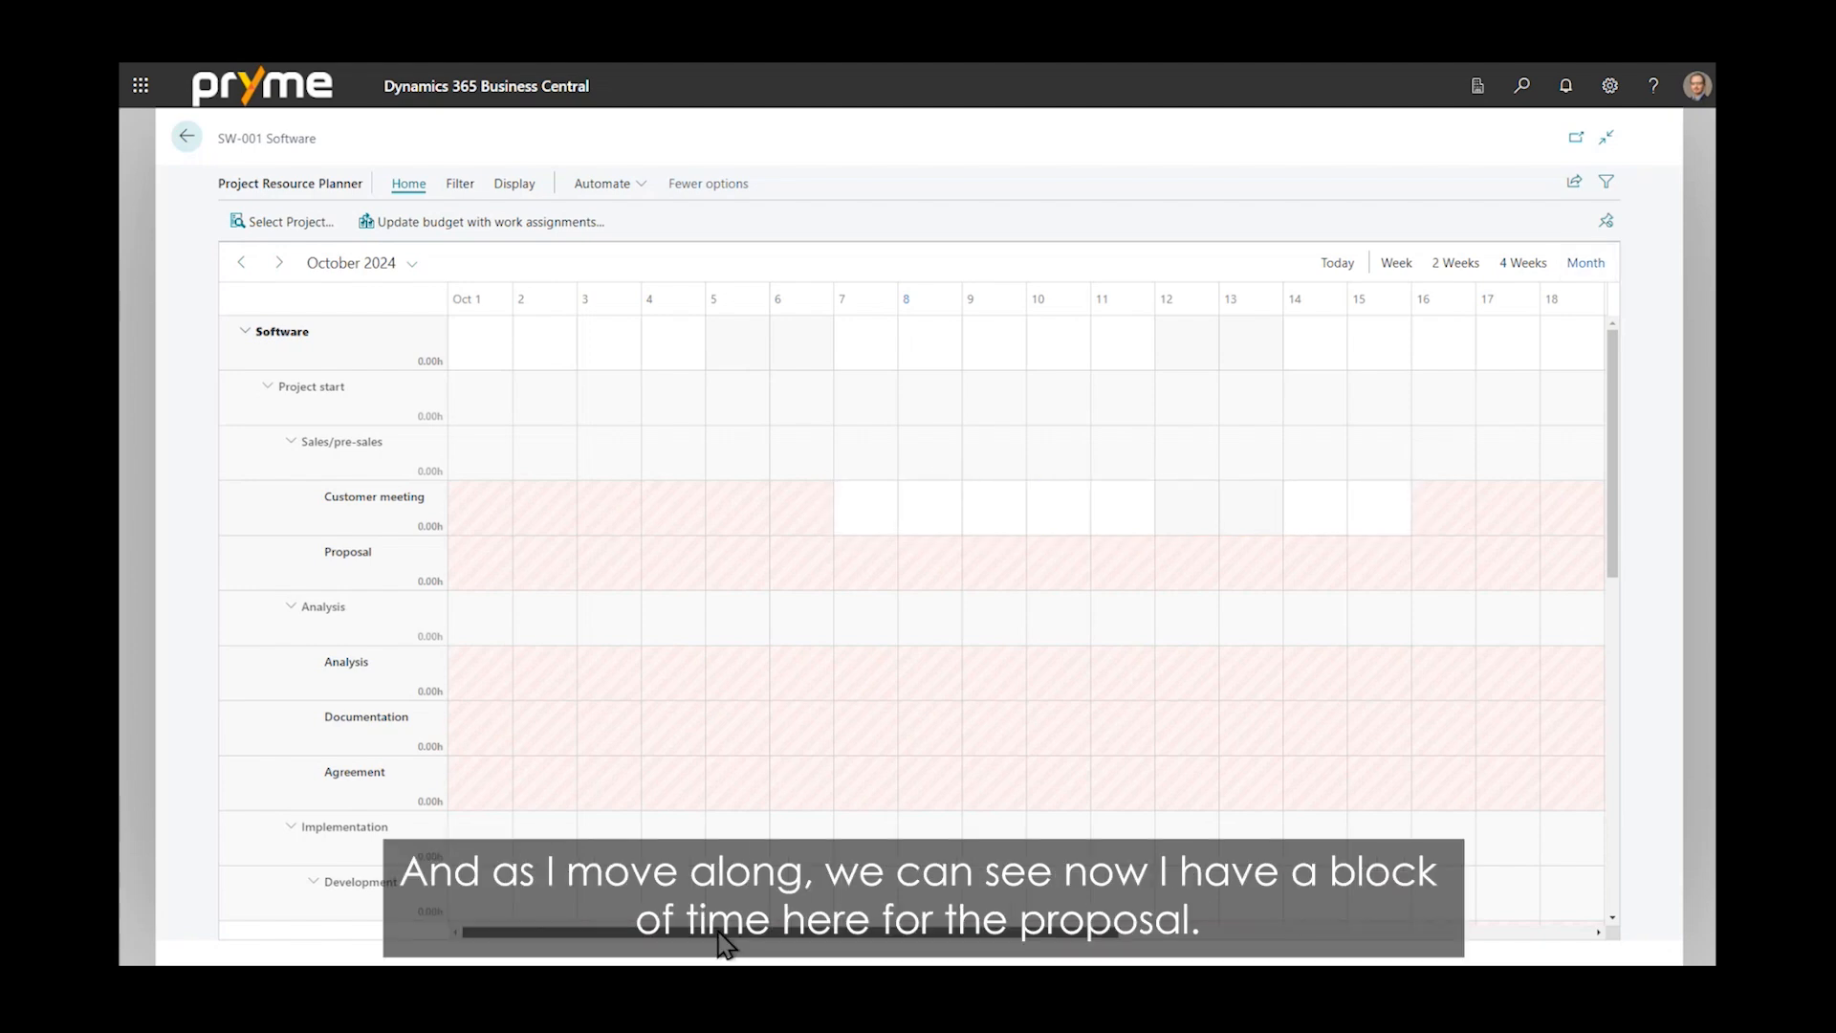
{"action": "left_click_drag", "start_coordinate": [709, 931], "coordinate": [1242, 952]}
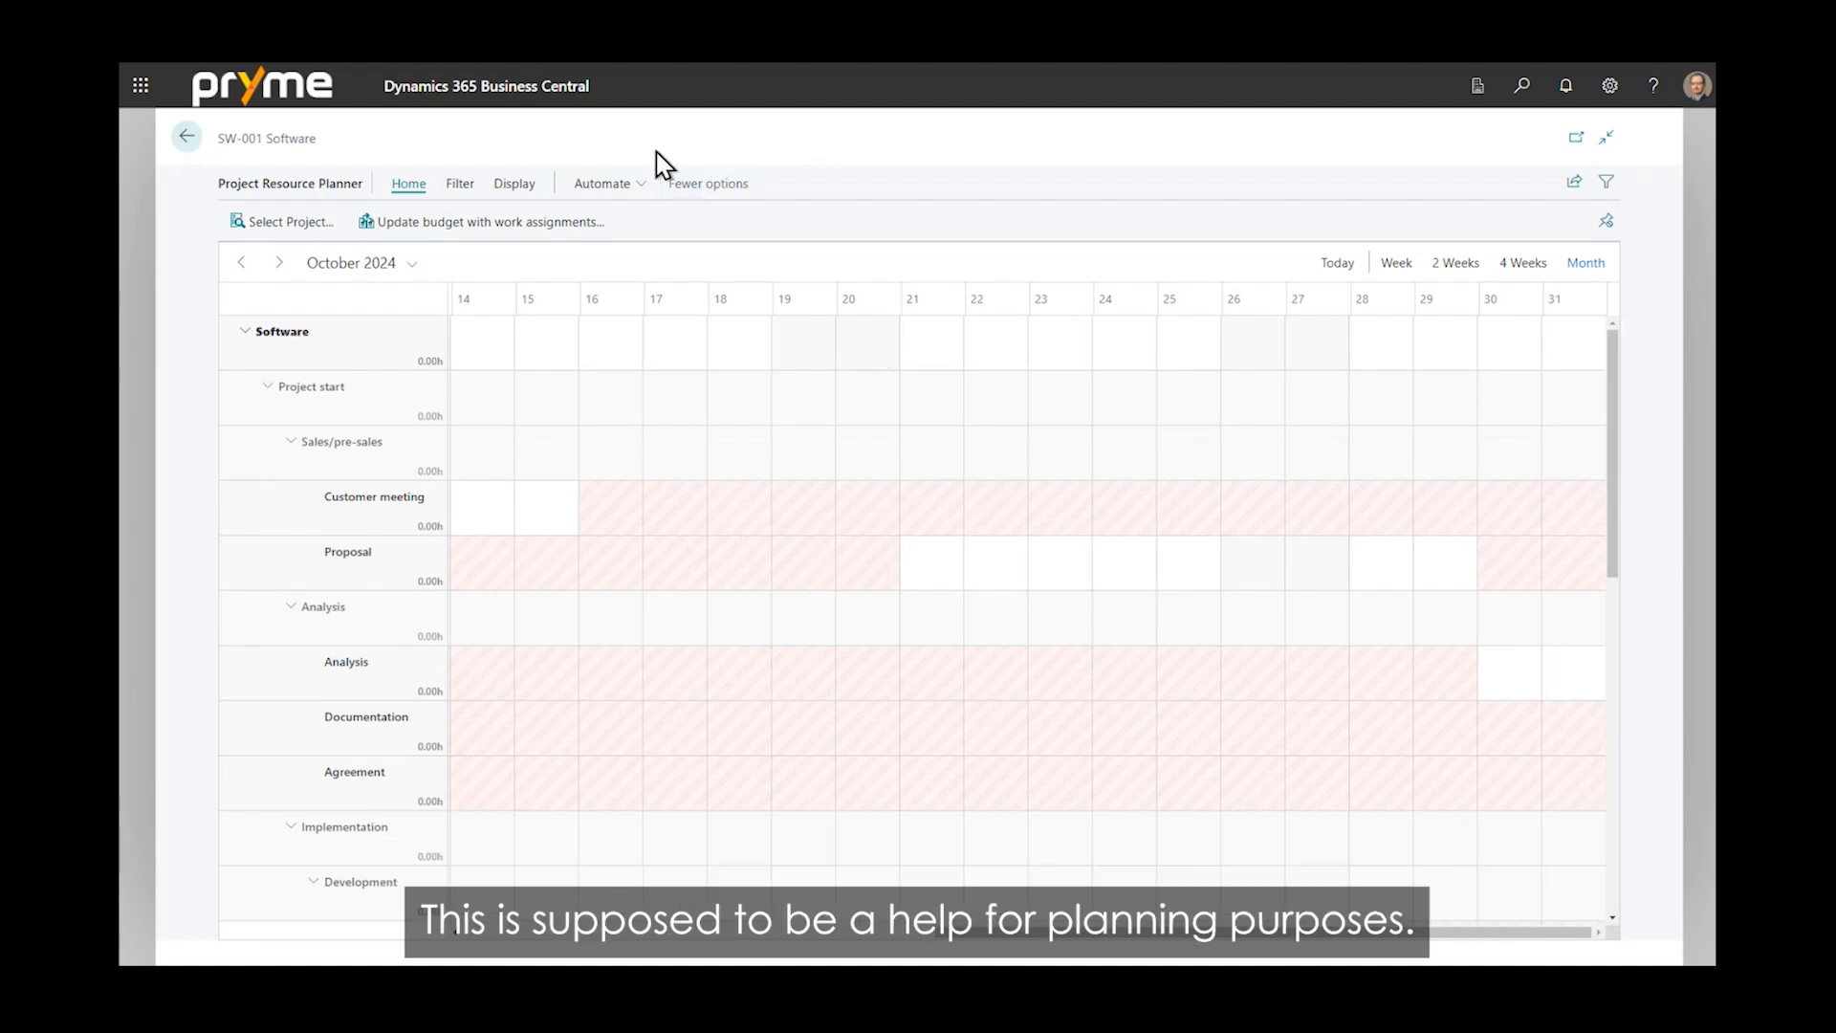
Leave the Resource Planner and open the Resource Board
{"action": "left_click", "coordinate": [186, 137]}
{"action": "left_click", "coordinate": [975, 258]}
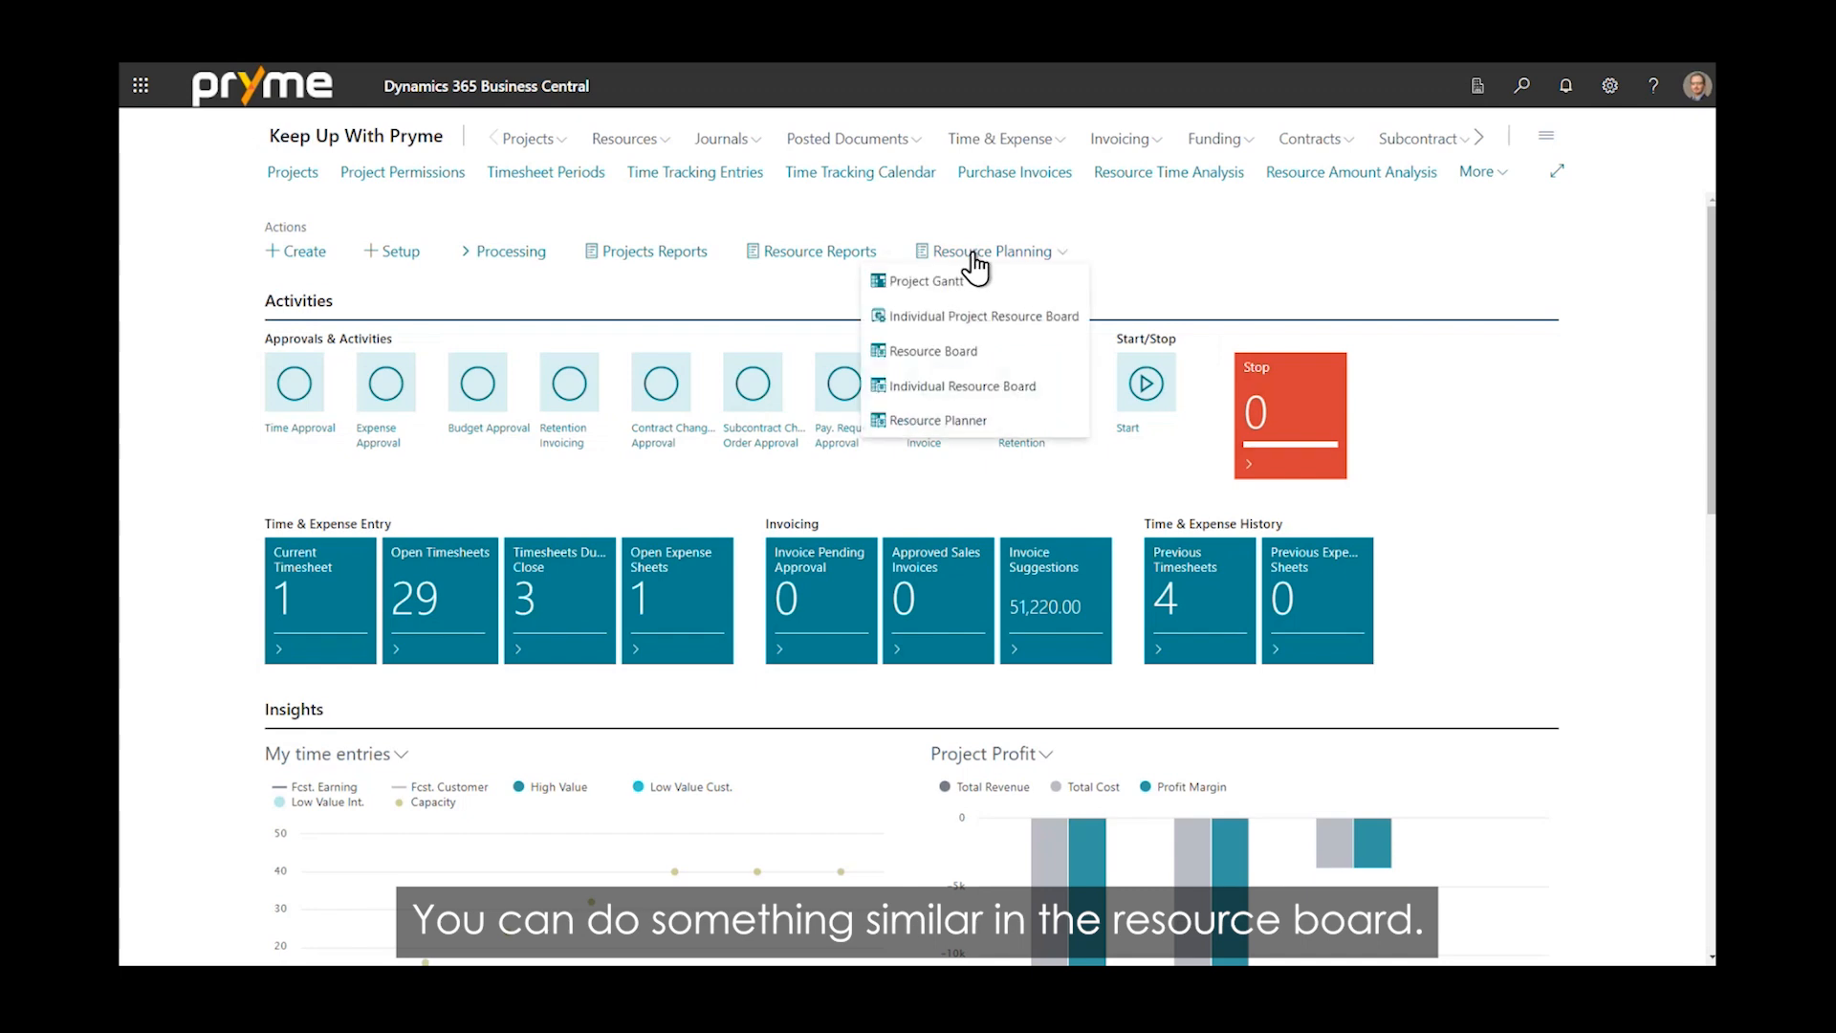
{"action": "left_click", "coordinate": [956, 366]}
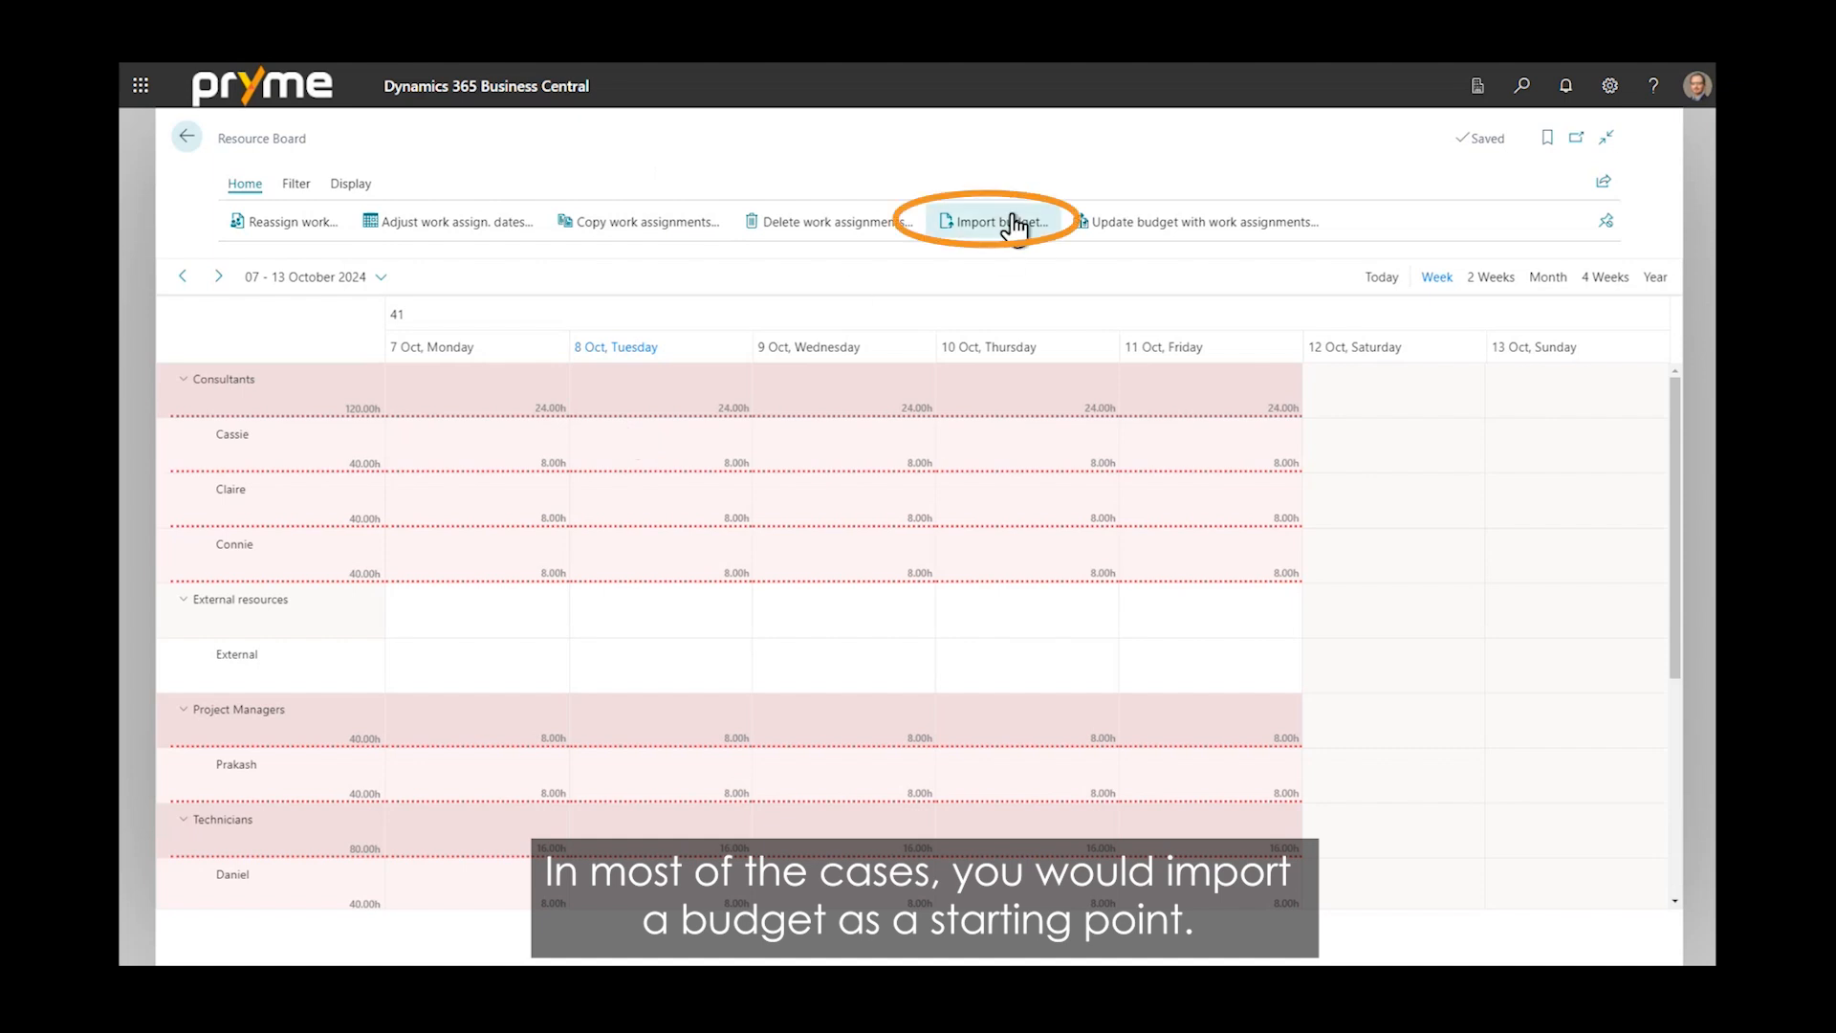
Create an 8-hour work assignment on 8 October 2024 for the first consultant on SW-001 task 210, Customer meeting
{"action": "double_click", "coordinate": [616, 442]}
{"action": "left_click", "coordinate": [887, 300]}
{"action": "scroll", "coordinate": [771, 439], "scroll_direction": "down", "scroll_amount": 3}
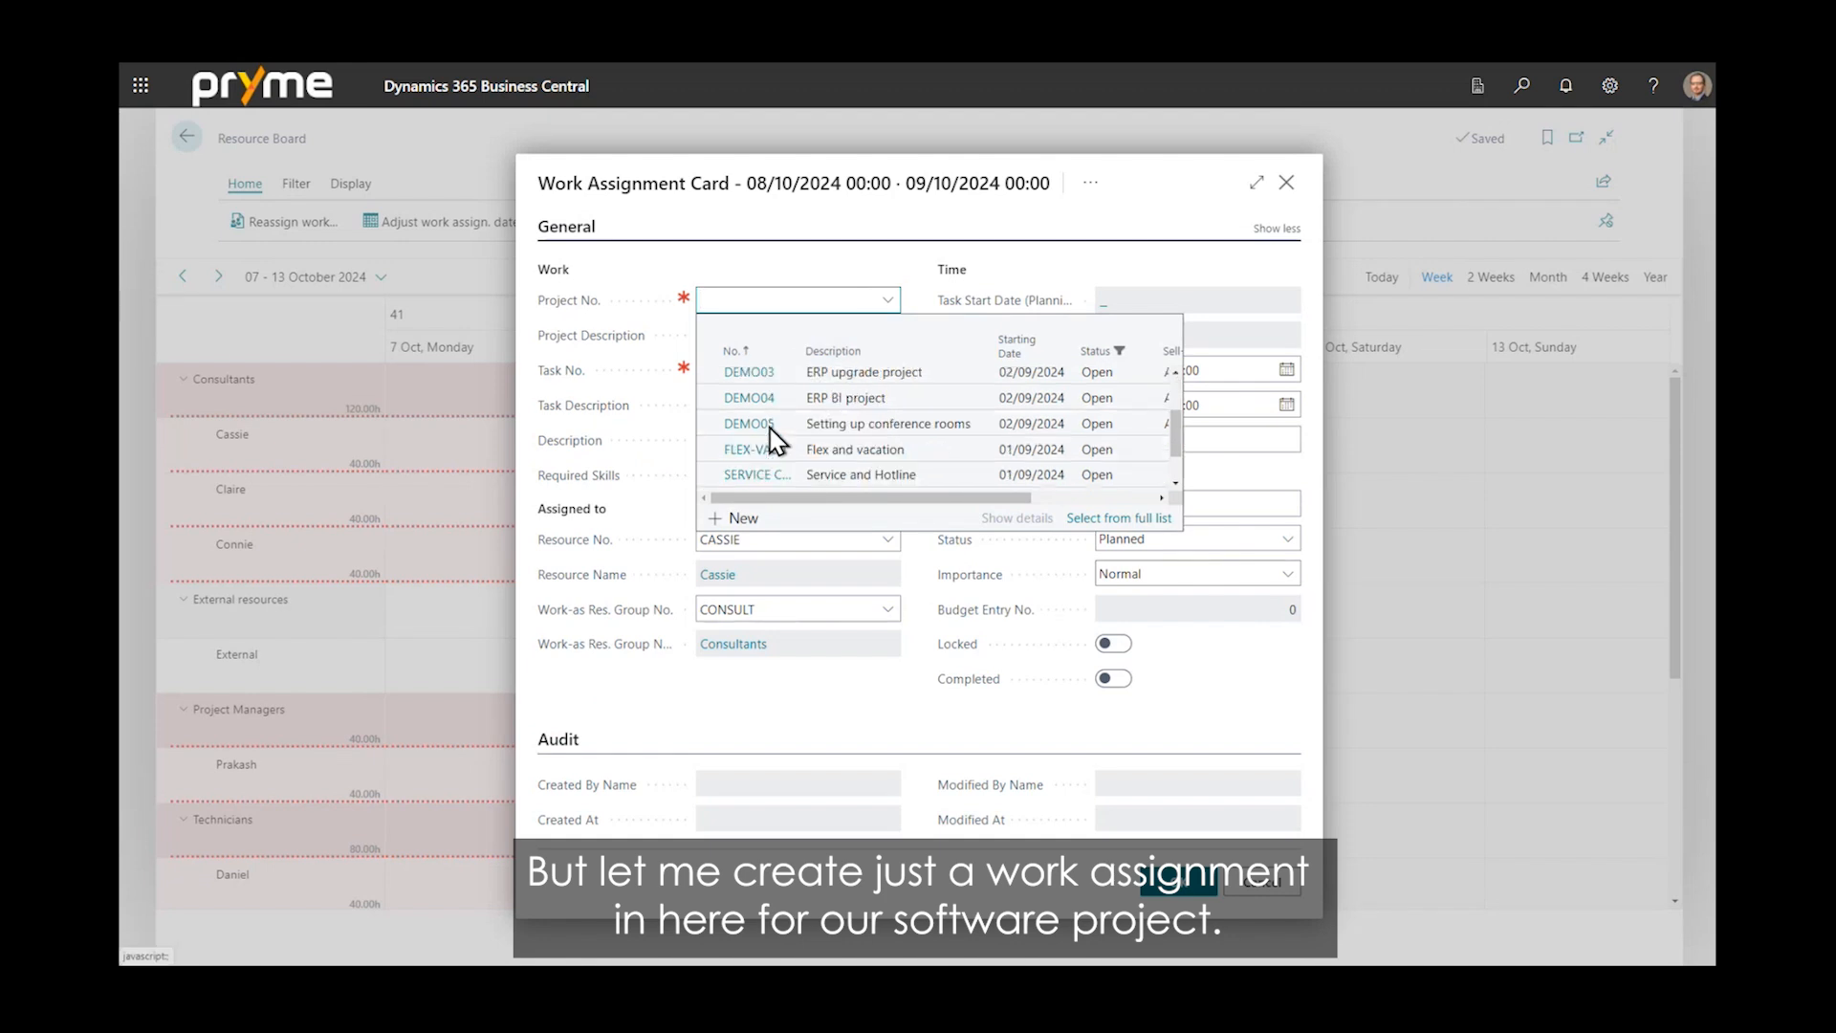
{"action": "left_click", "coordinate": [762, 443]}
{"action": "left_click", "coordinate": [889, 381]}
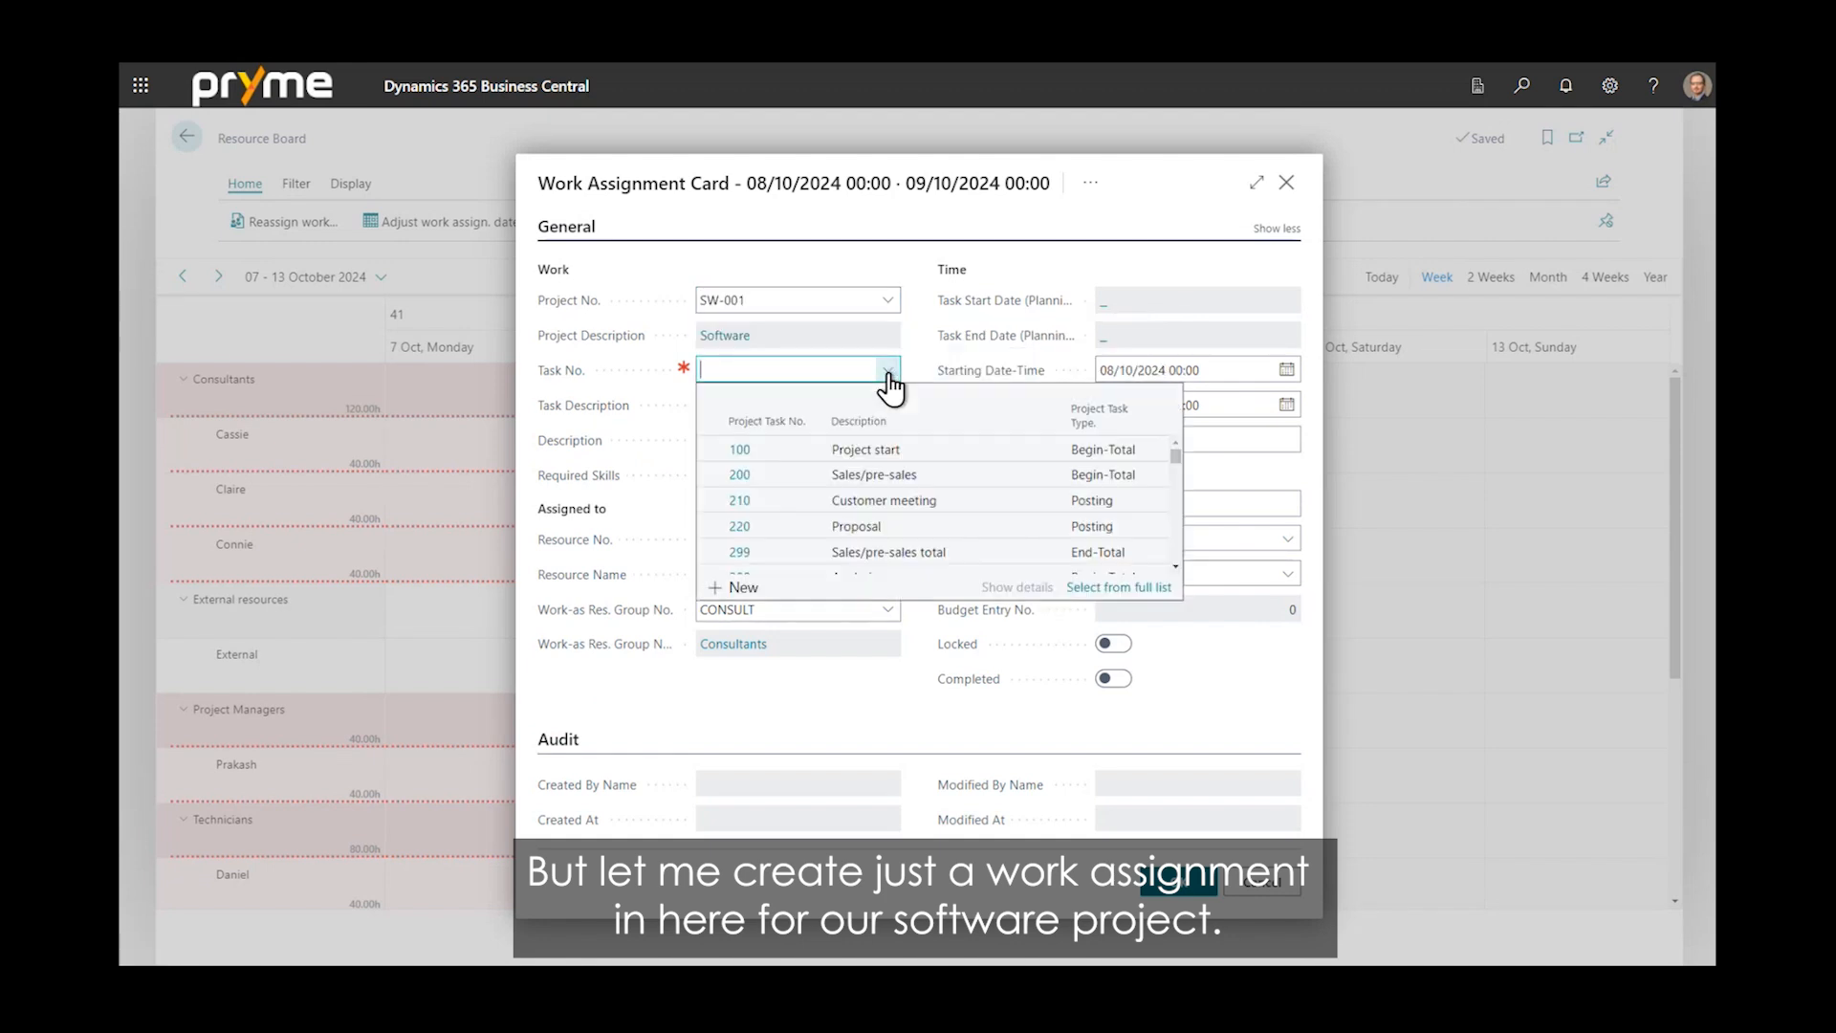
{"action": "left_click", "coordinate": [741, 501]}
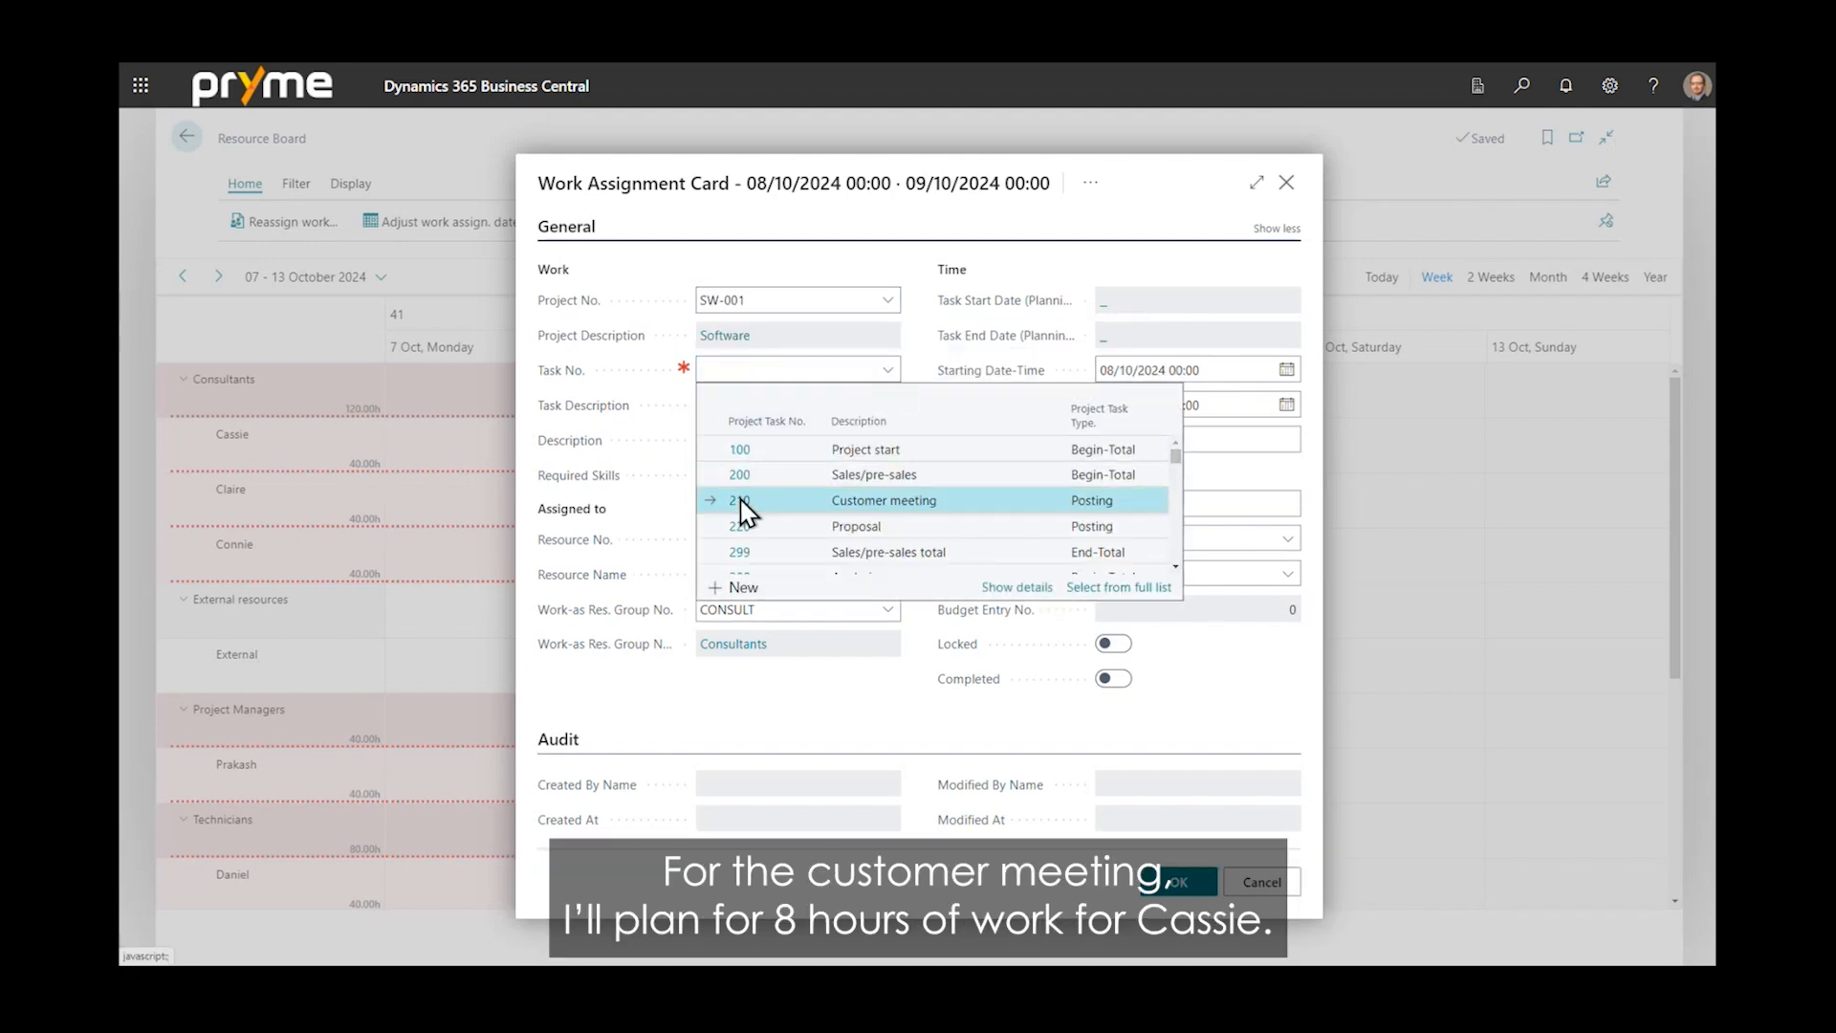
{"action": "left_click", "coordinate": [1131, 443]}
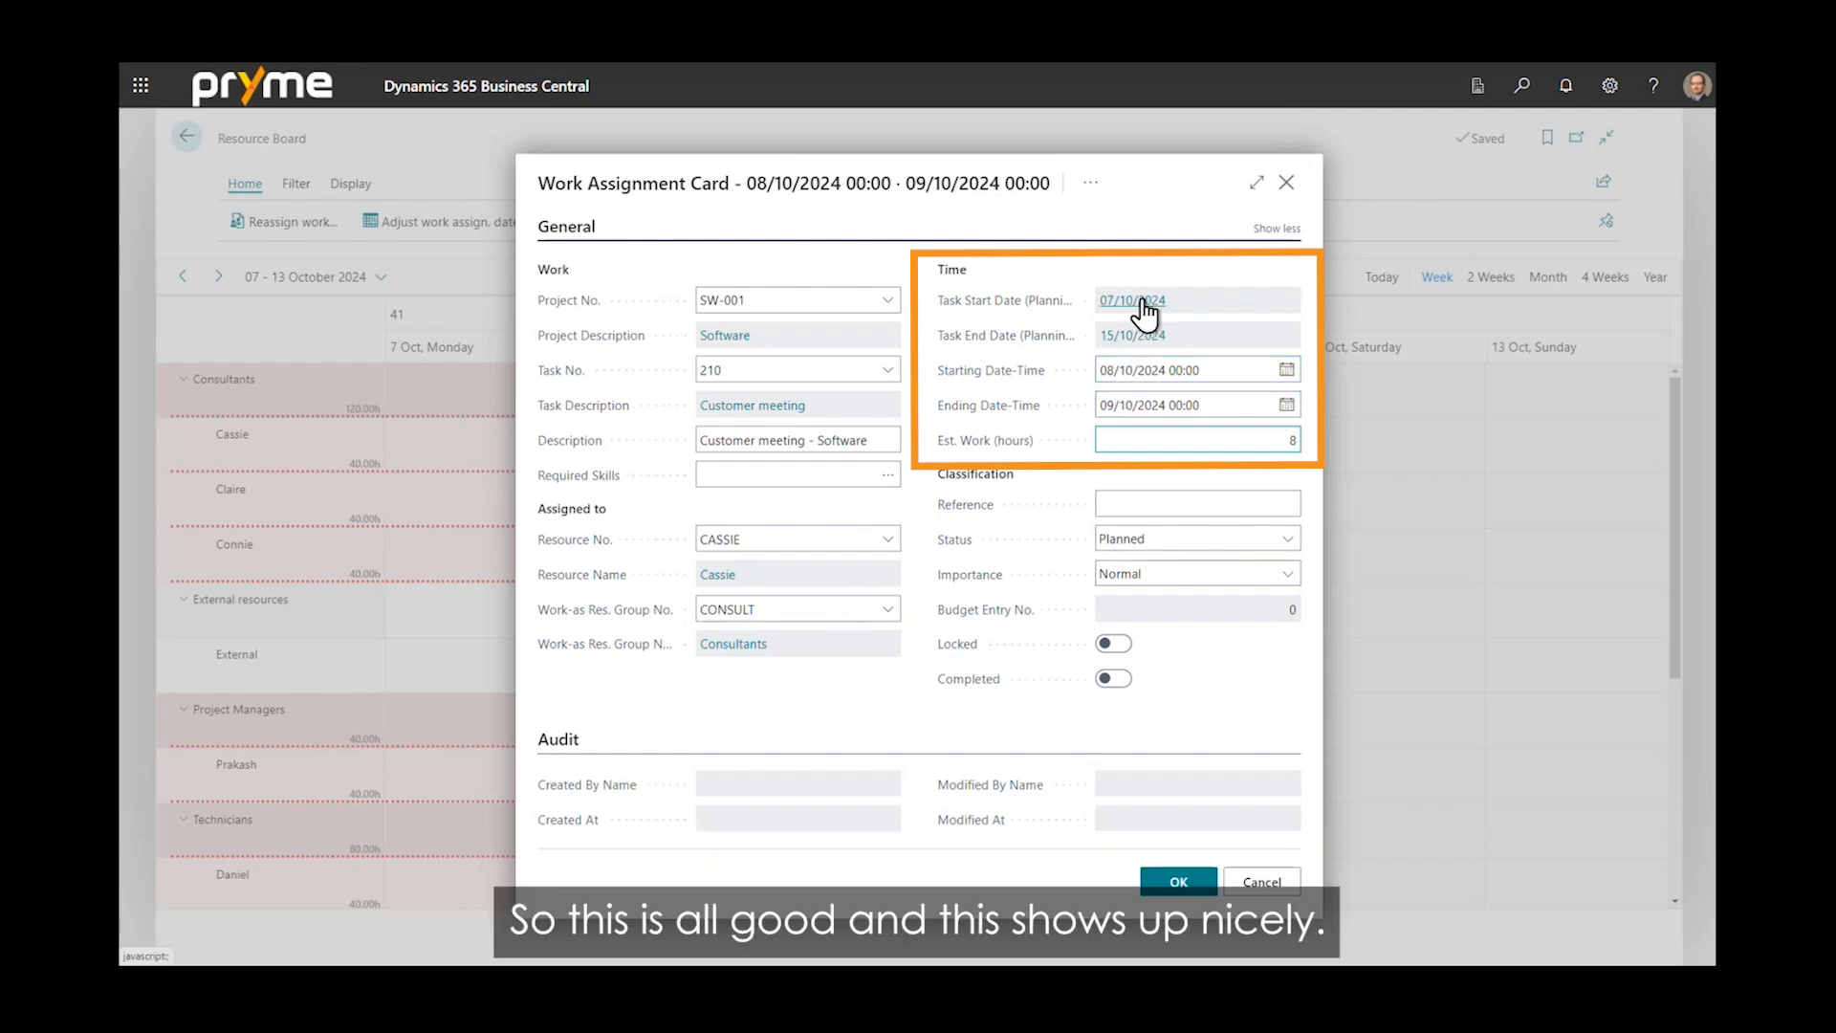
{"action": "left_click", "coordinate": [1172, 881]}
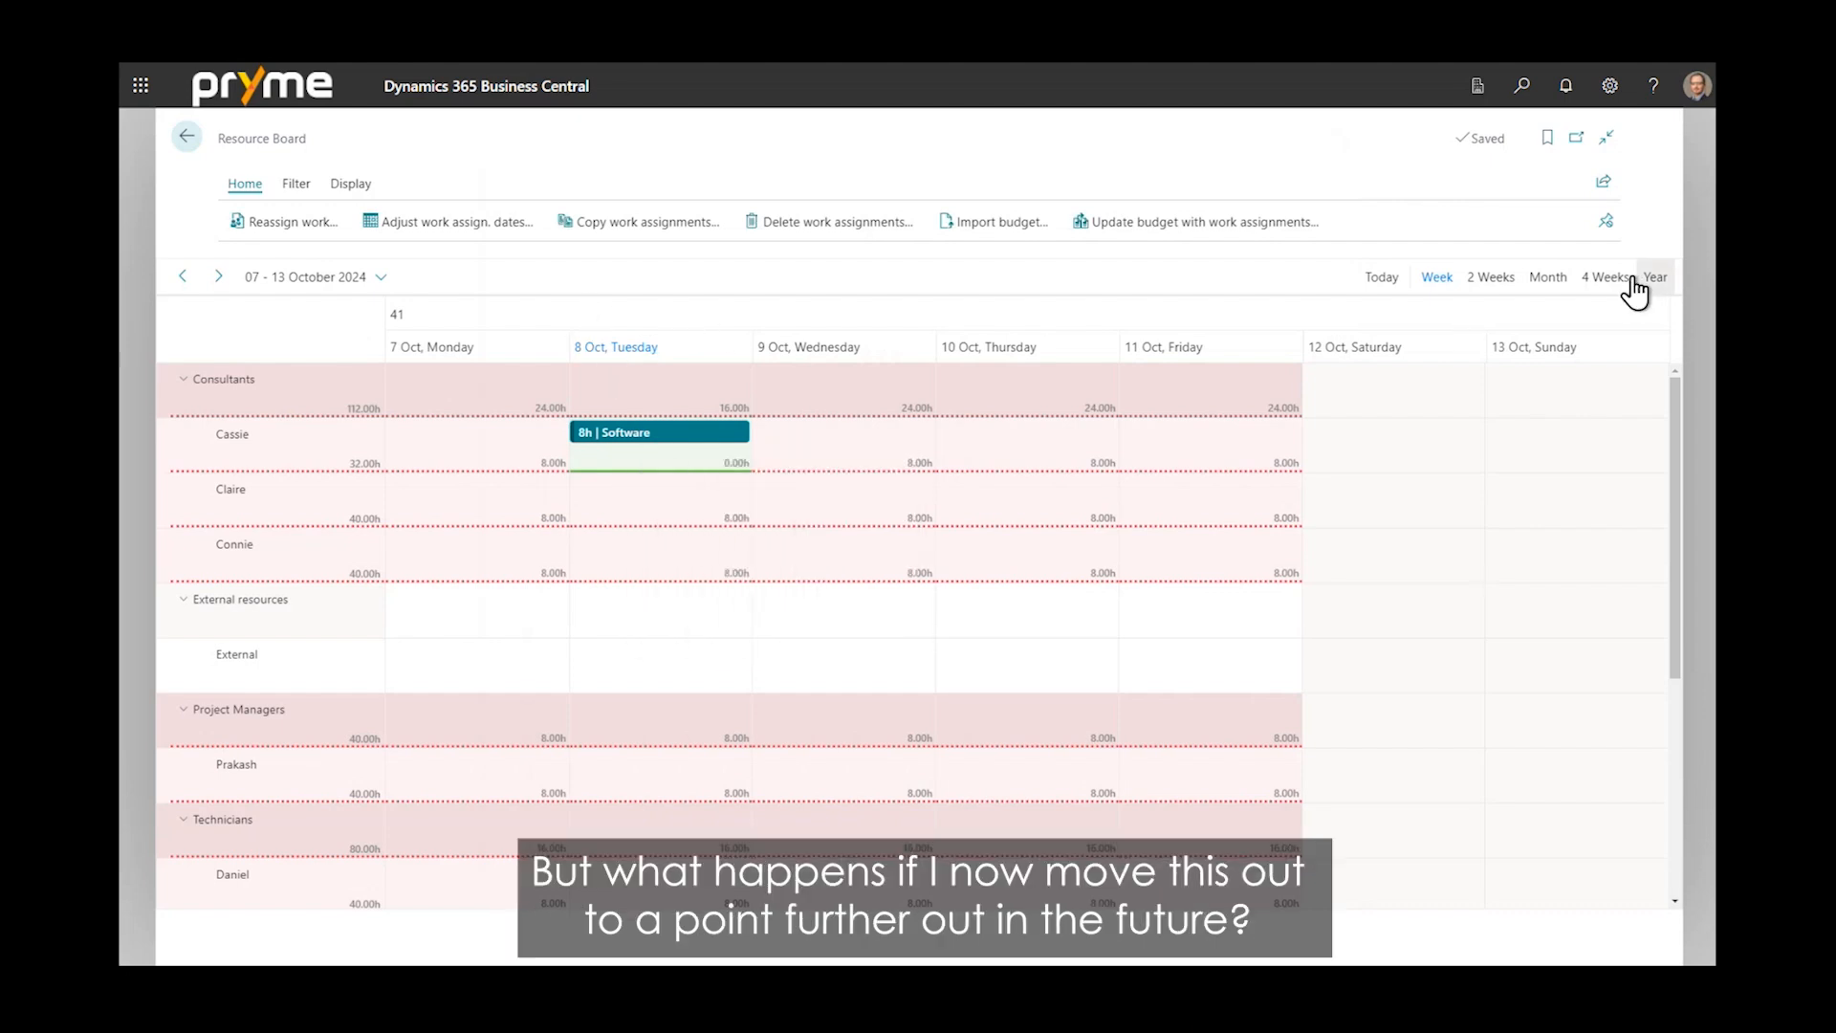
Show the board by month, move the Customer meeting assignment to 18 October 2024 and open its card to check the task dates
{"action": "left_click", "coordinate": [1561, 287]}
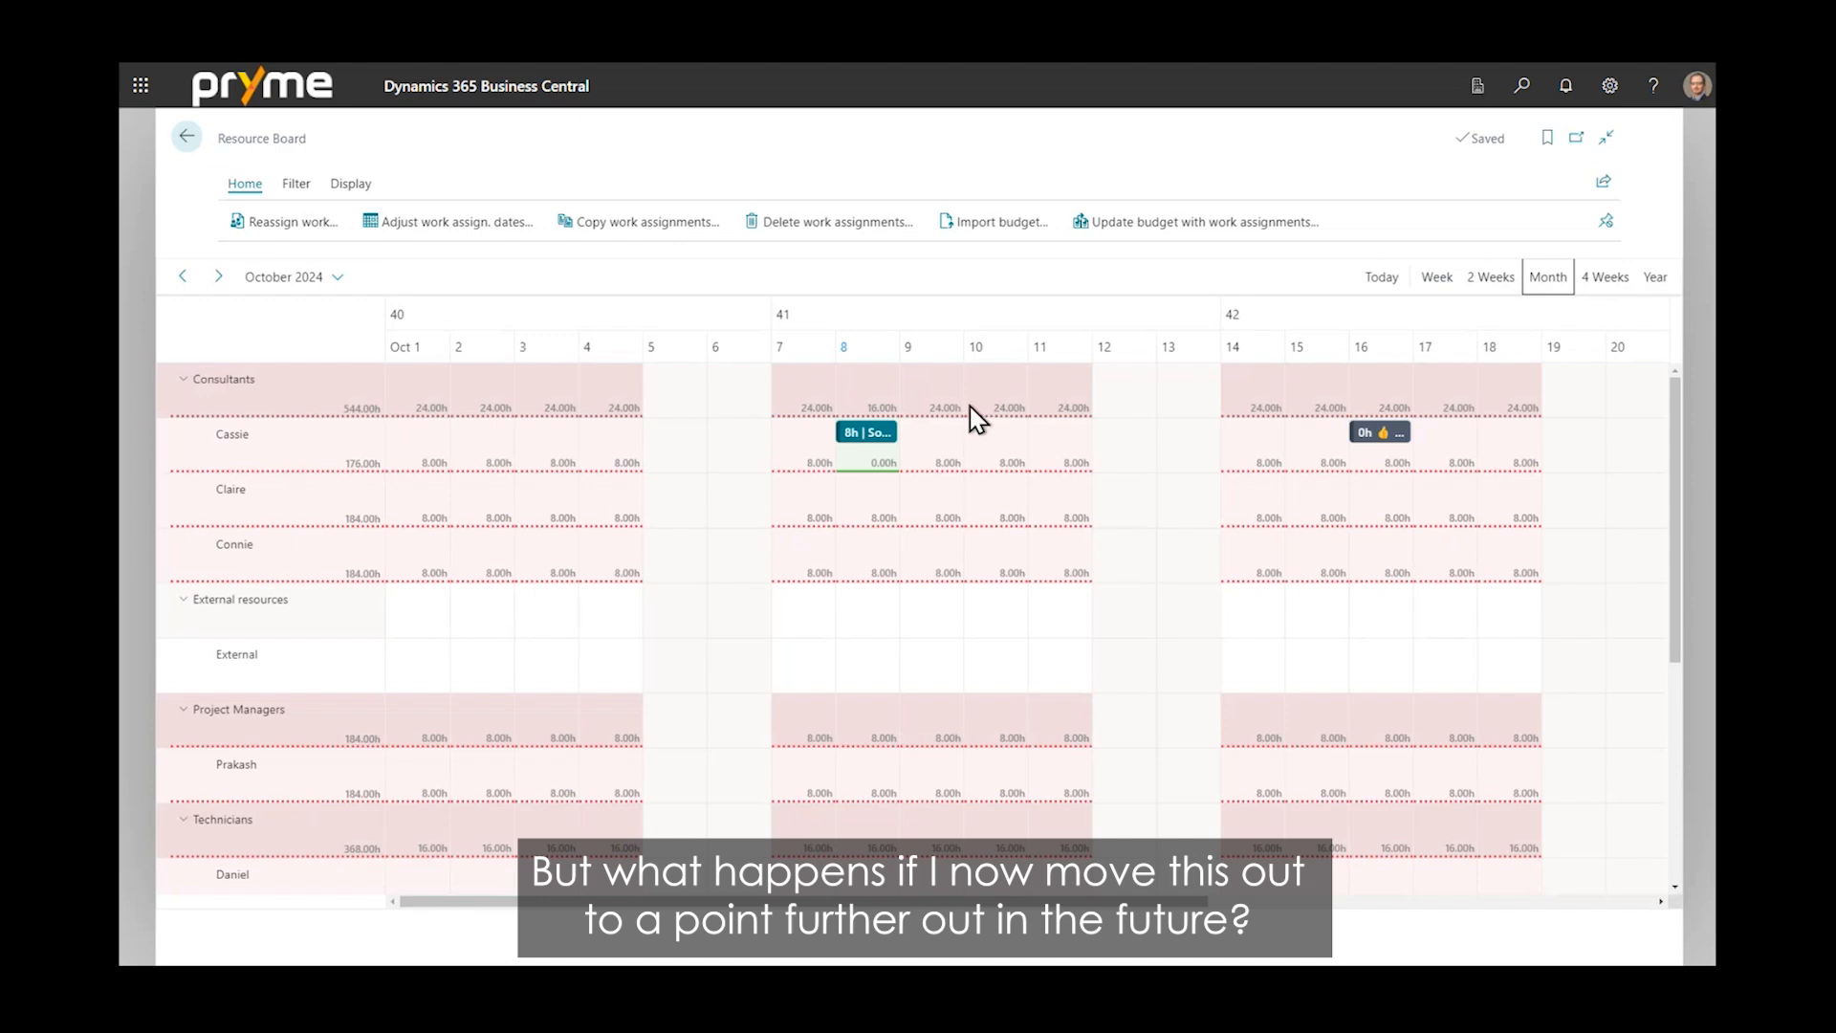
{"action": "left_click_drag", "start_coordinate": [866, 432], "coordinate": [1516, 440]}
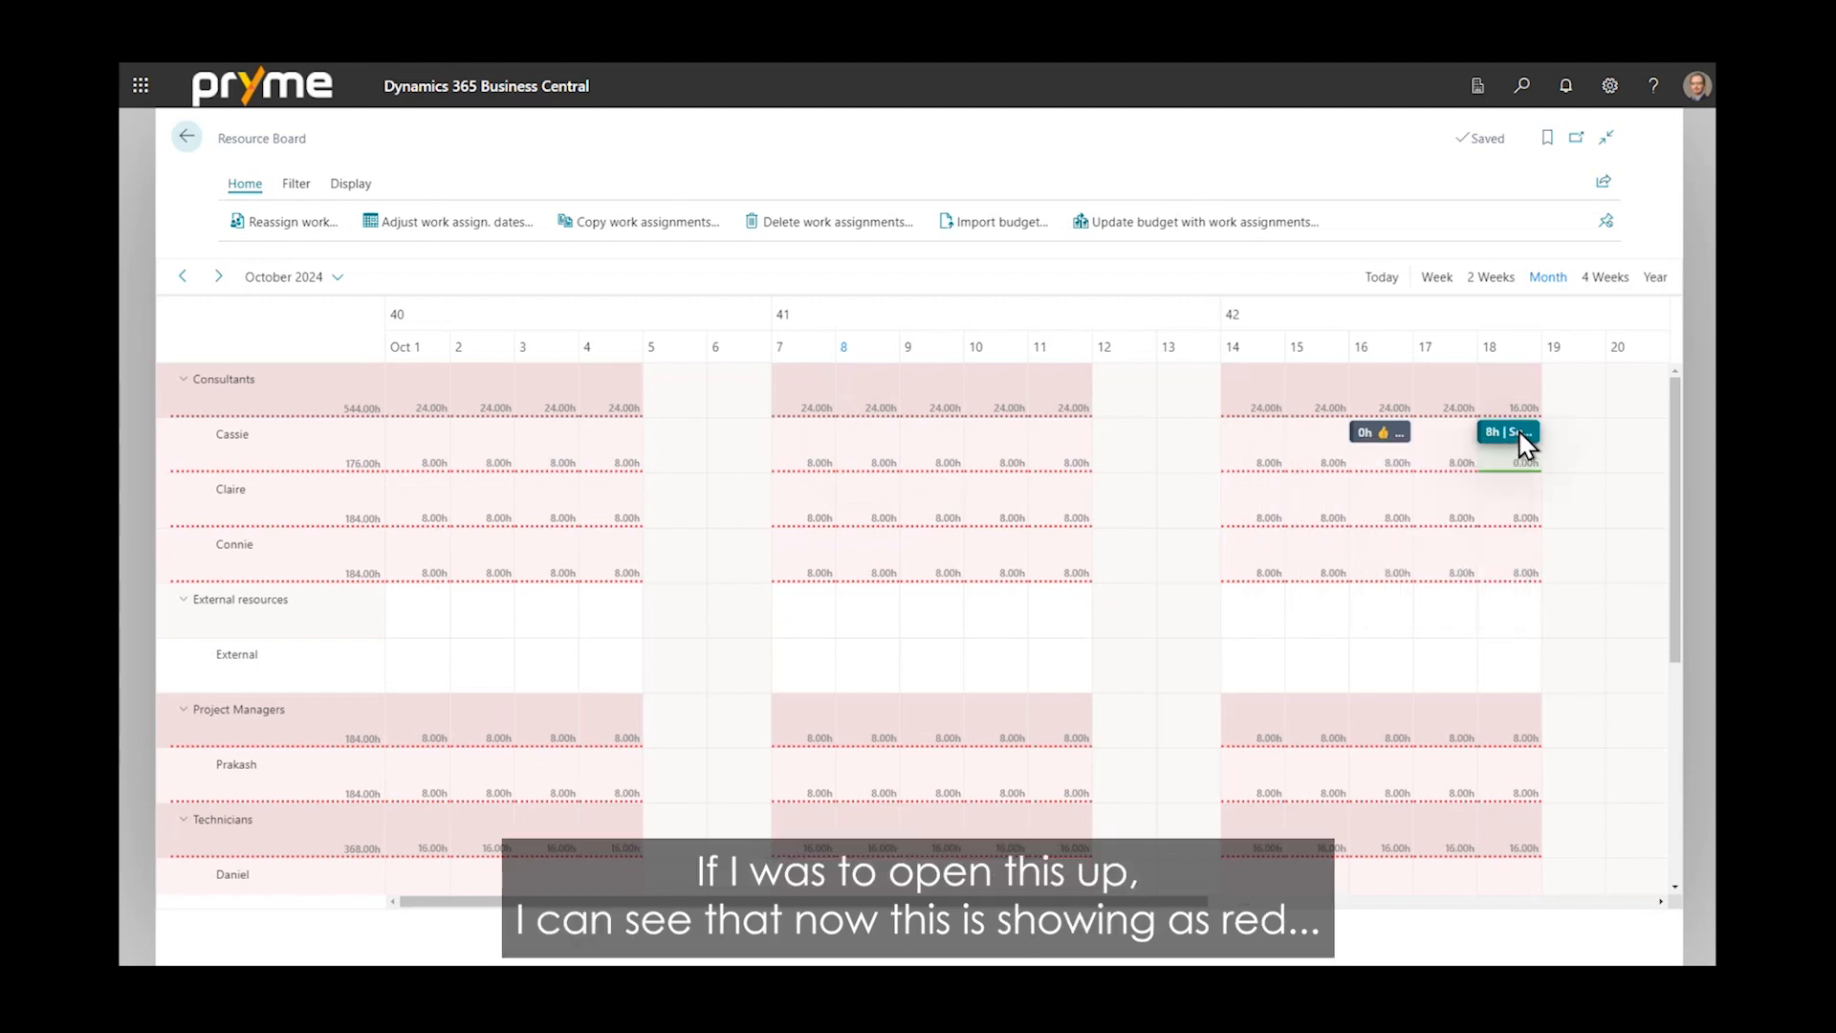
{"action": "double_click", "coordinate": [1522, 438]}
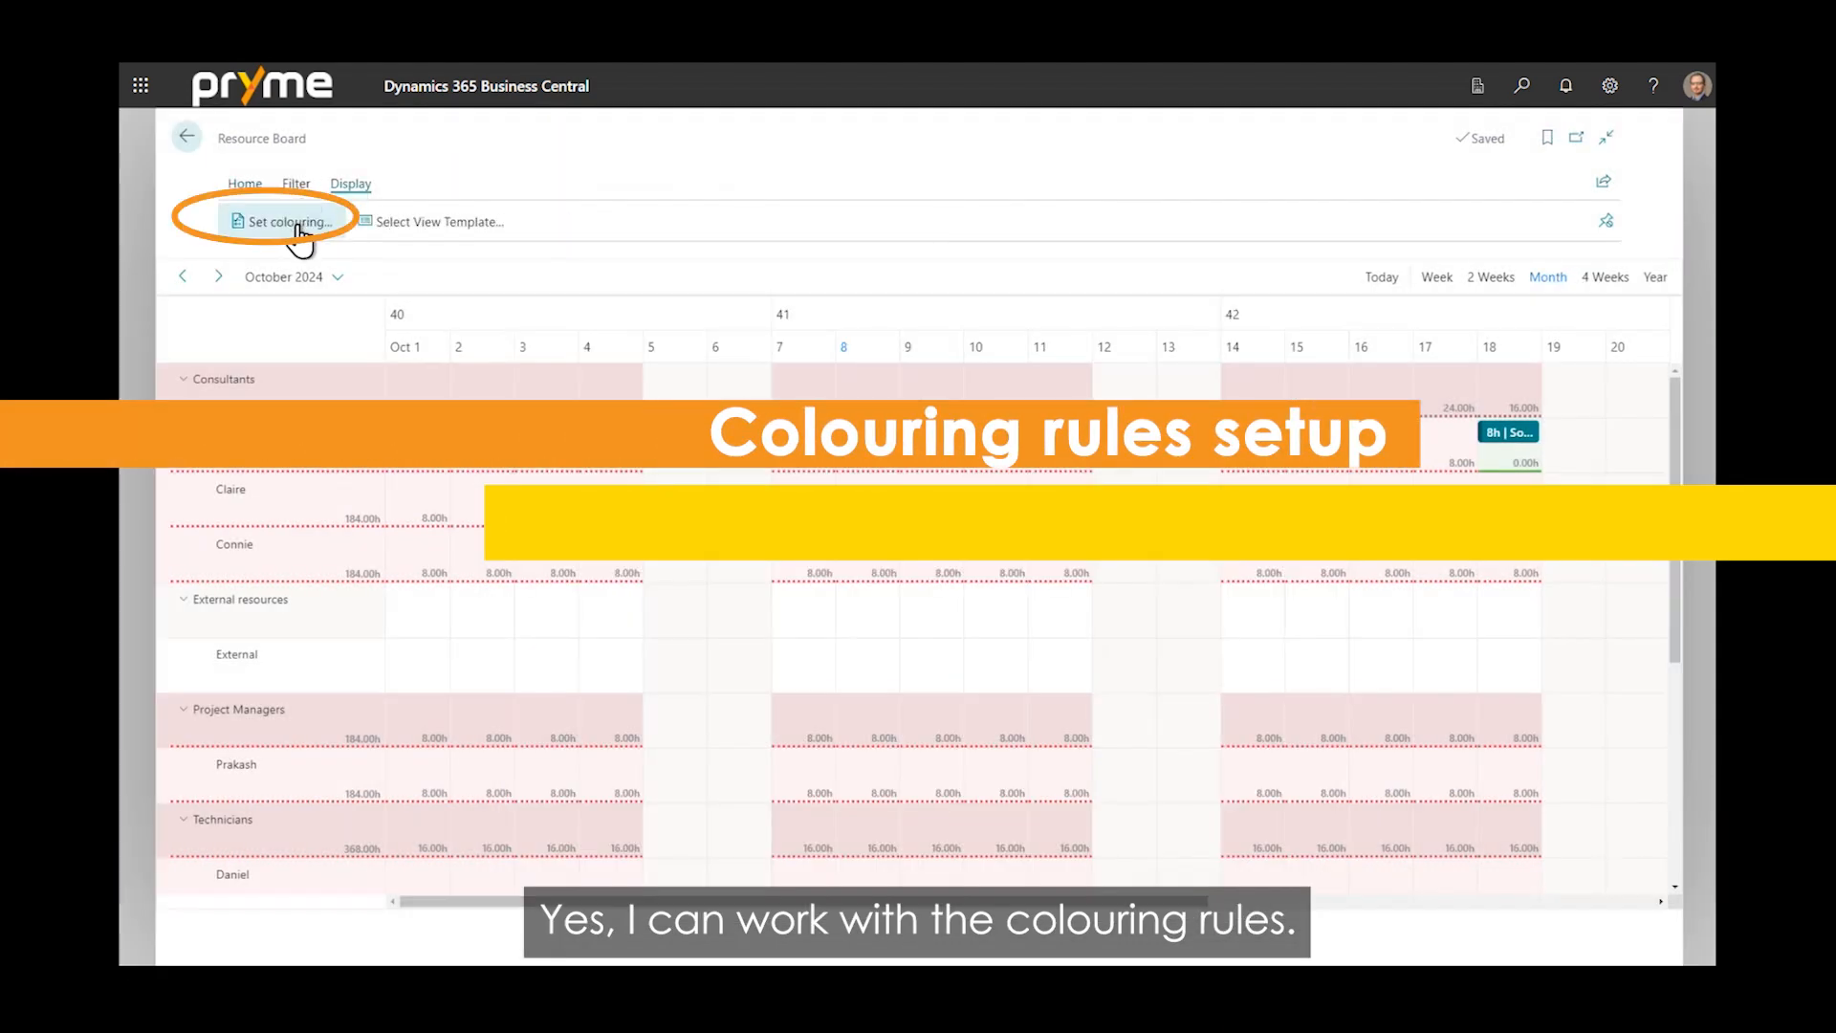
Create a colouring style rule set with code STD and open its style rules
{"action": "left_click", "coordinate": [323, 227]}
{"action": "left_click", "coordinate": [875, 275]}
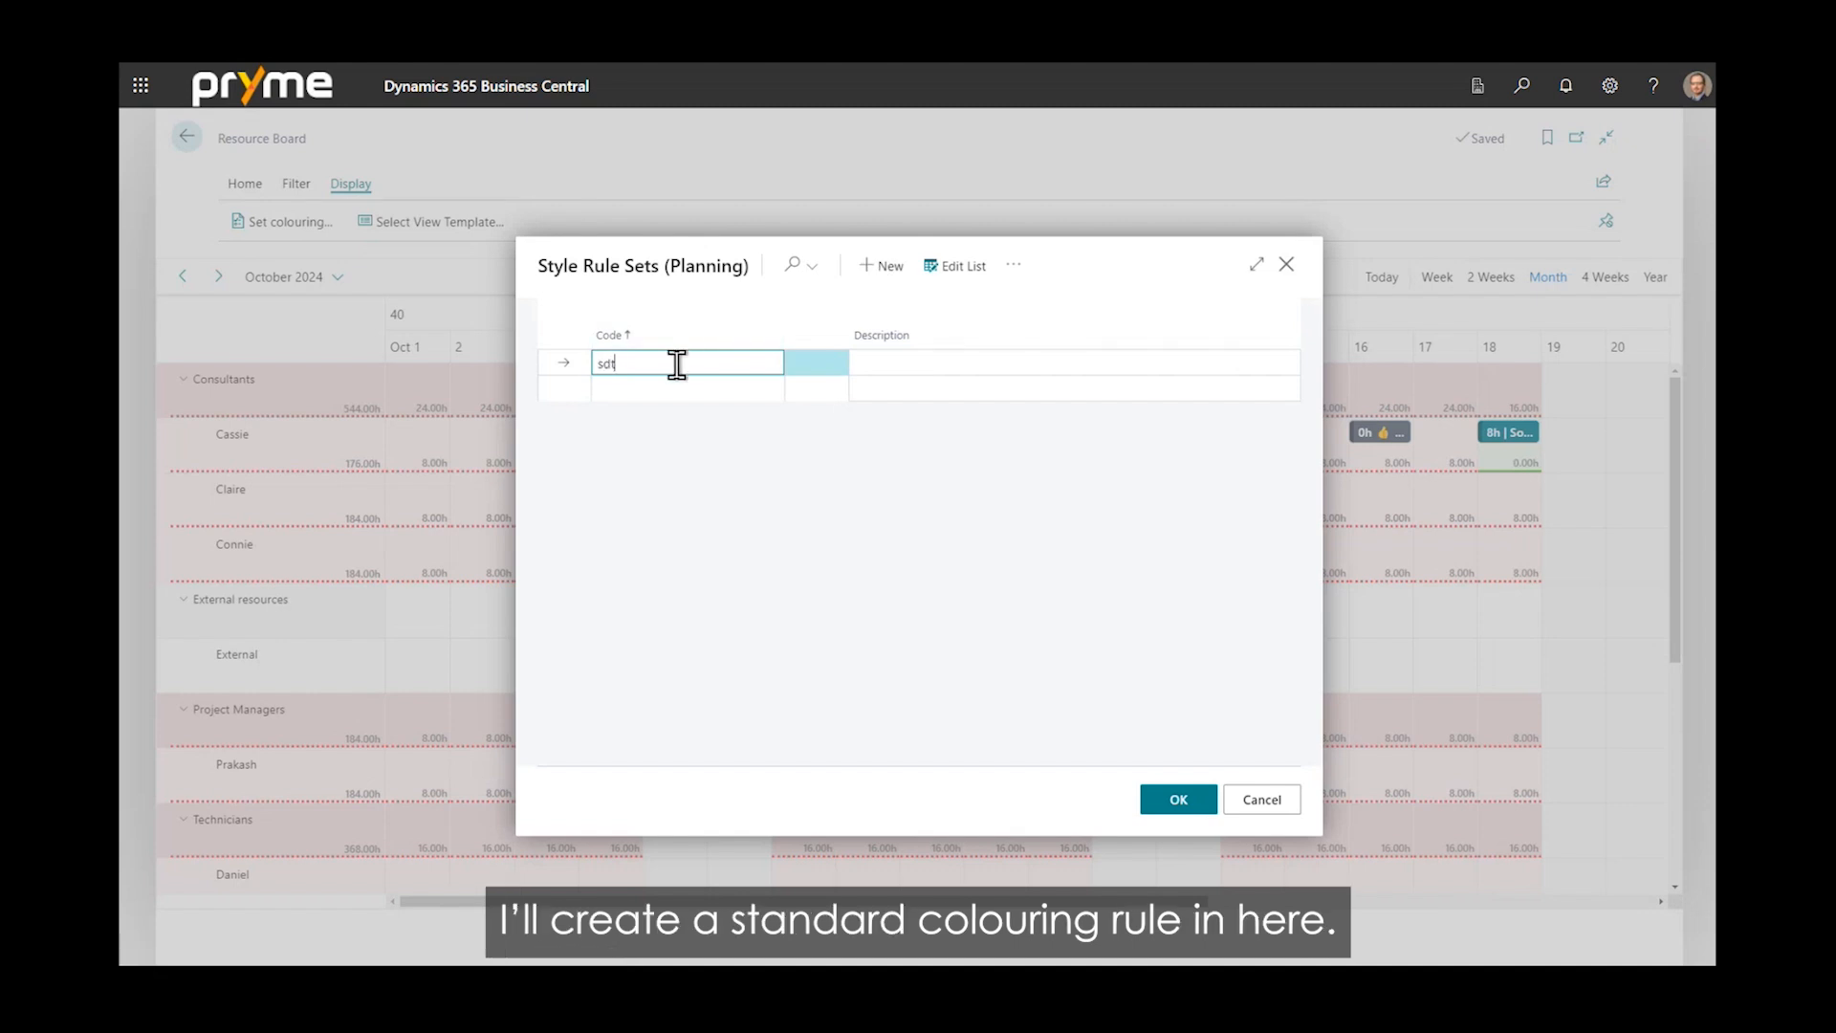
{"action": "type", "text": "std"}
{"action": "key", "text": "Tab"}
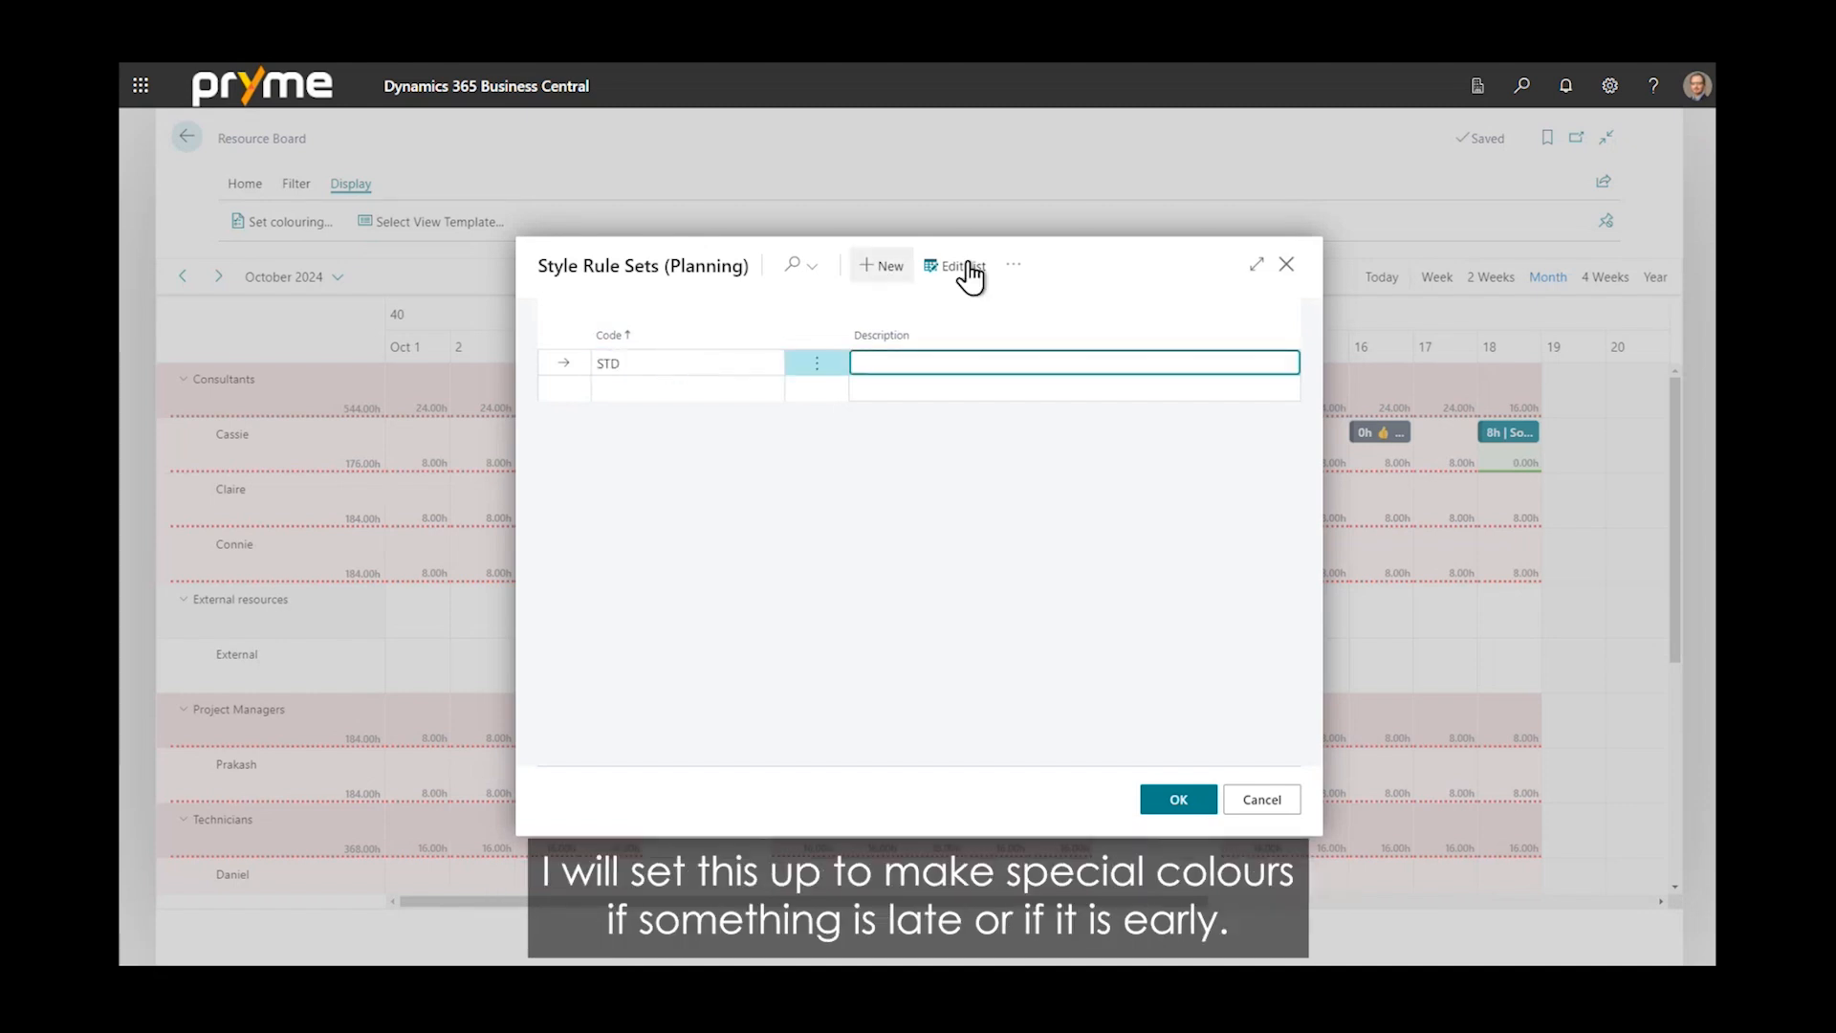
{"action": "left_click", "coordinate": [1014, 266]}
{"action": "left_click", "coordinate": [912, 333]}
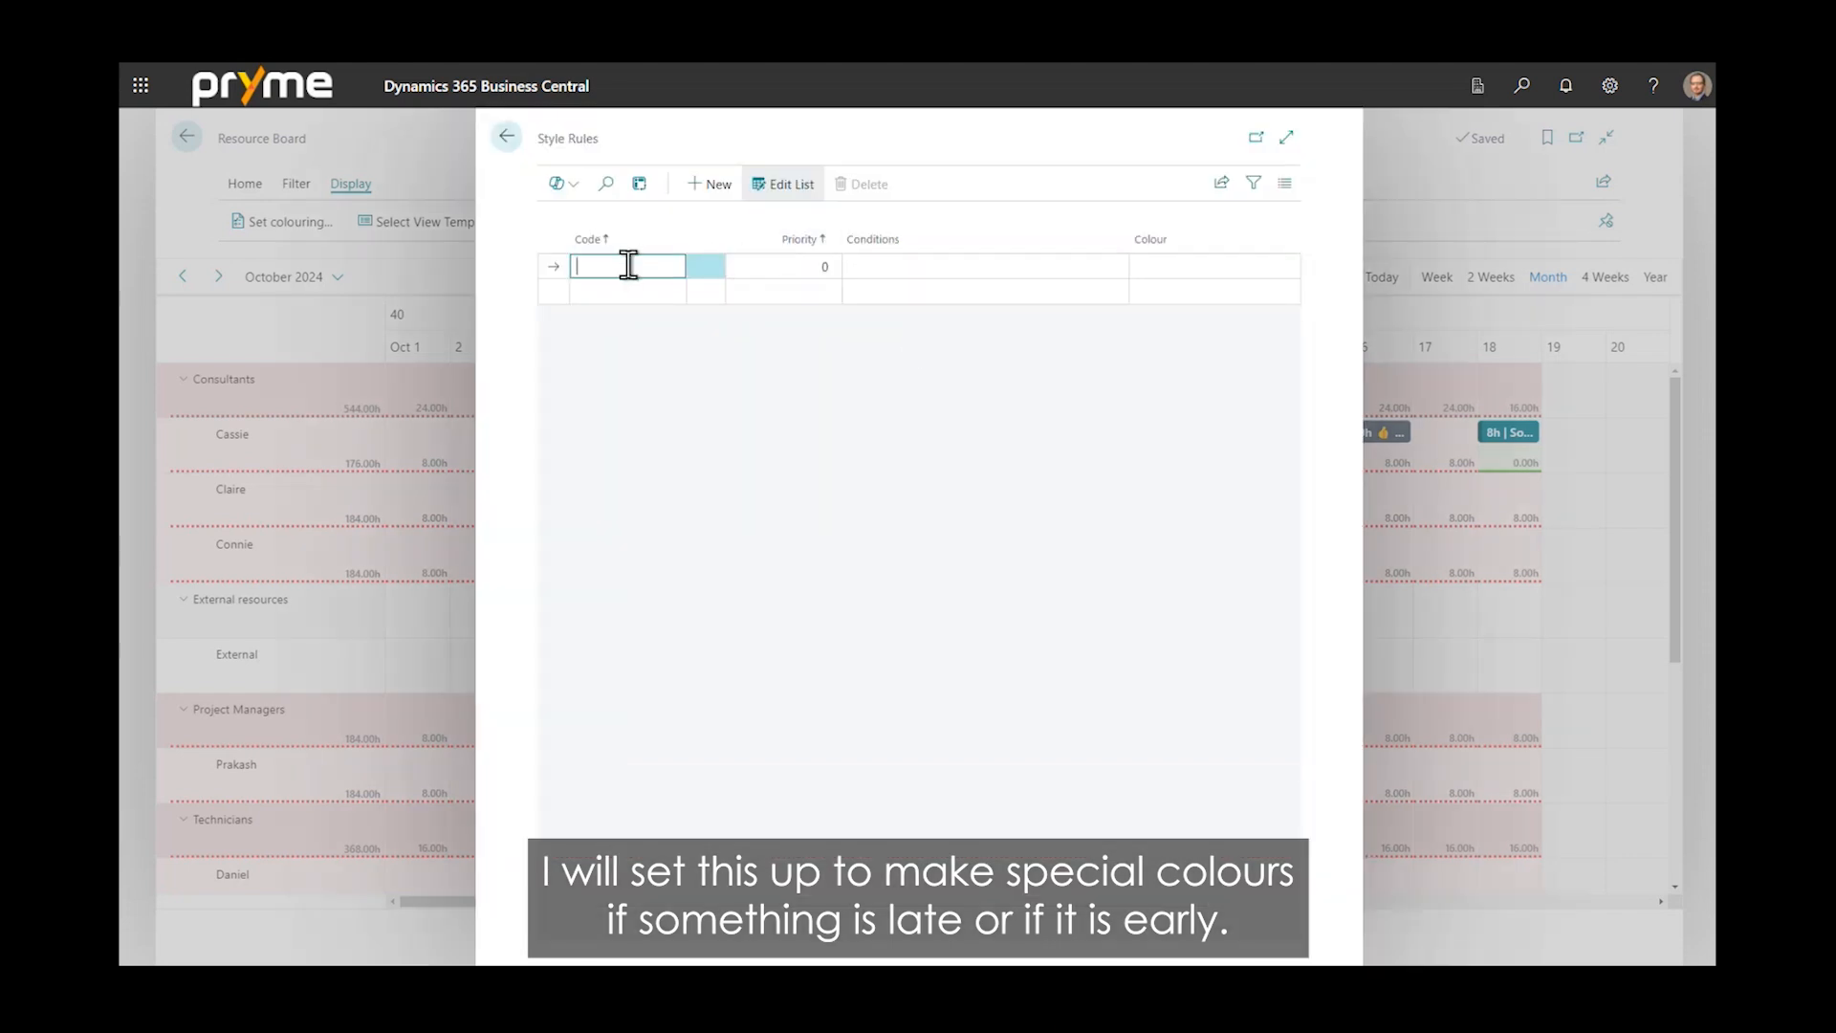
Add a LATE rule with priority 1 and colour Scarlet (BC), and an EARLY rule with priority 2 and colour Egg (BC)
{"action": "key", "text": "Down"}
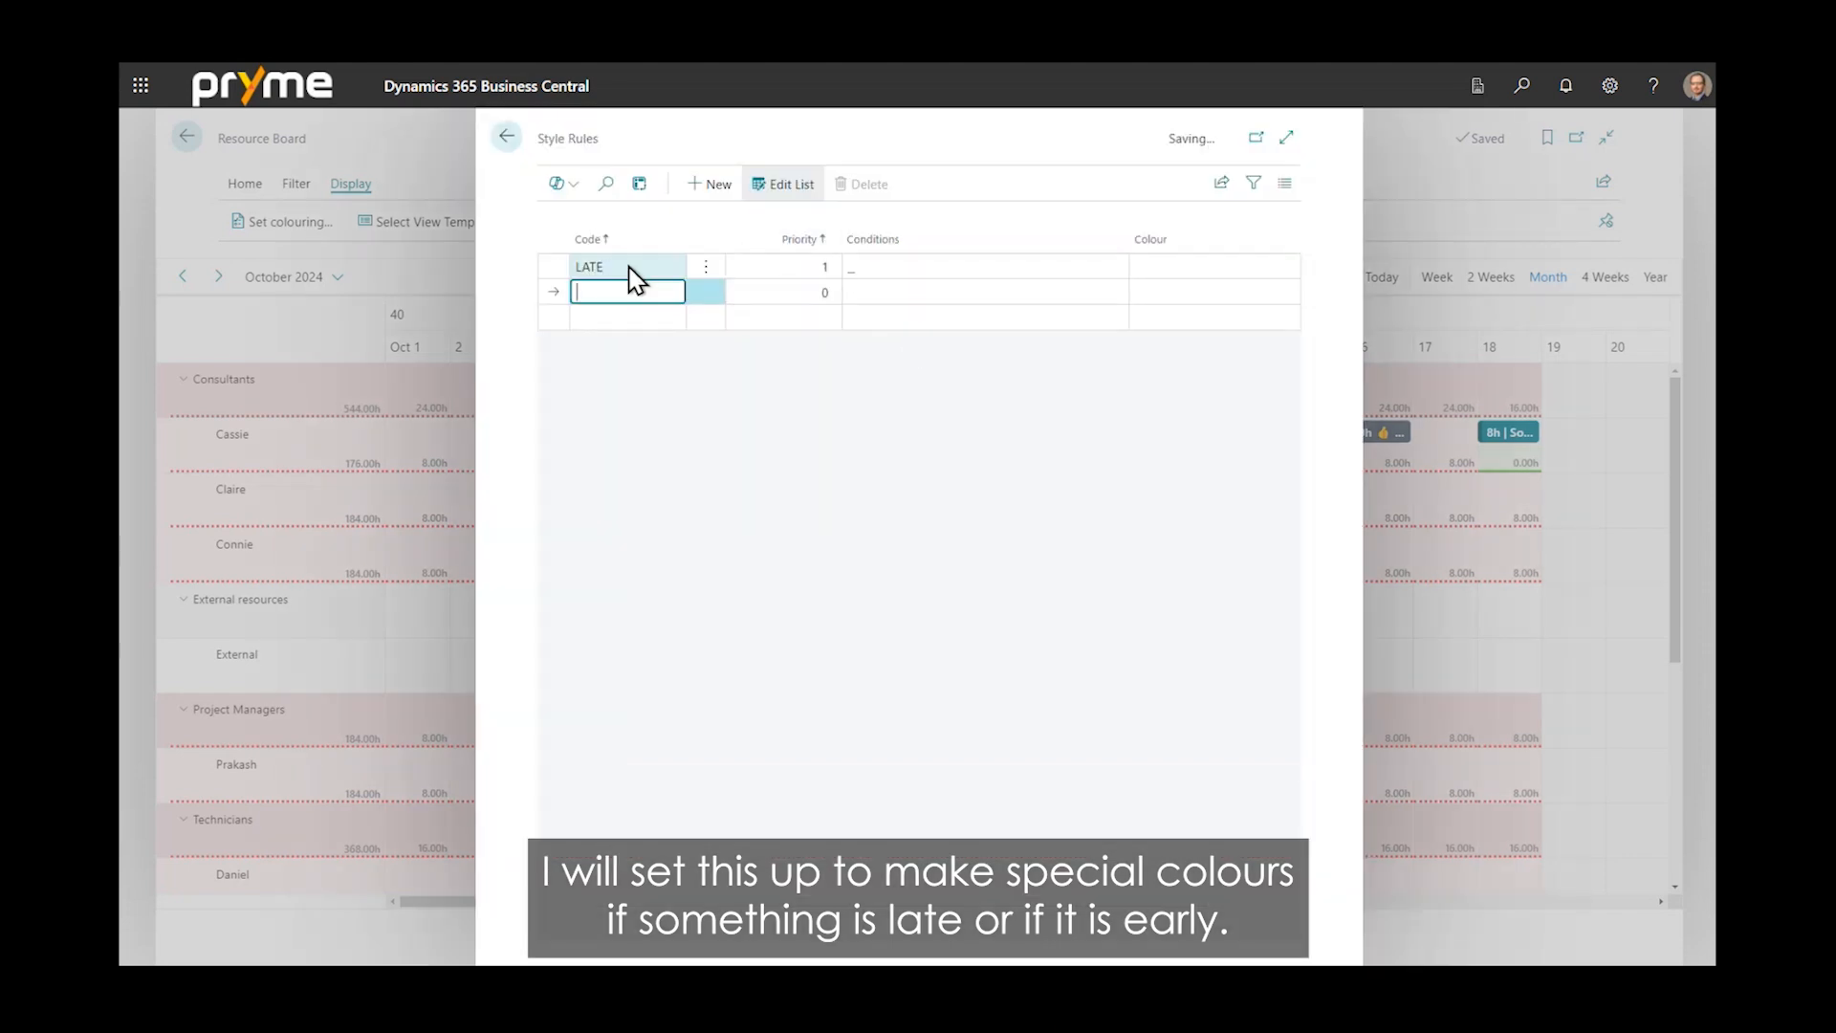
{"action": "left_click", "coordinate": [629, 270]}
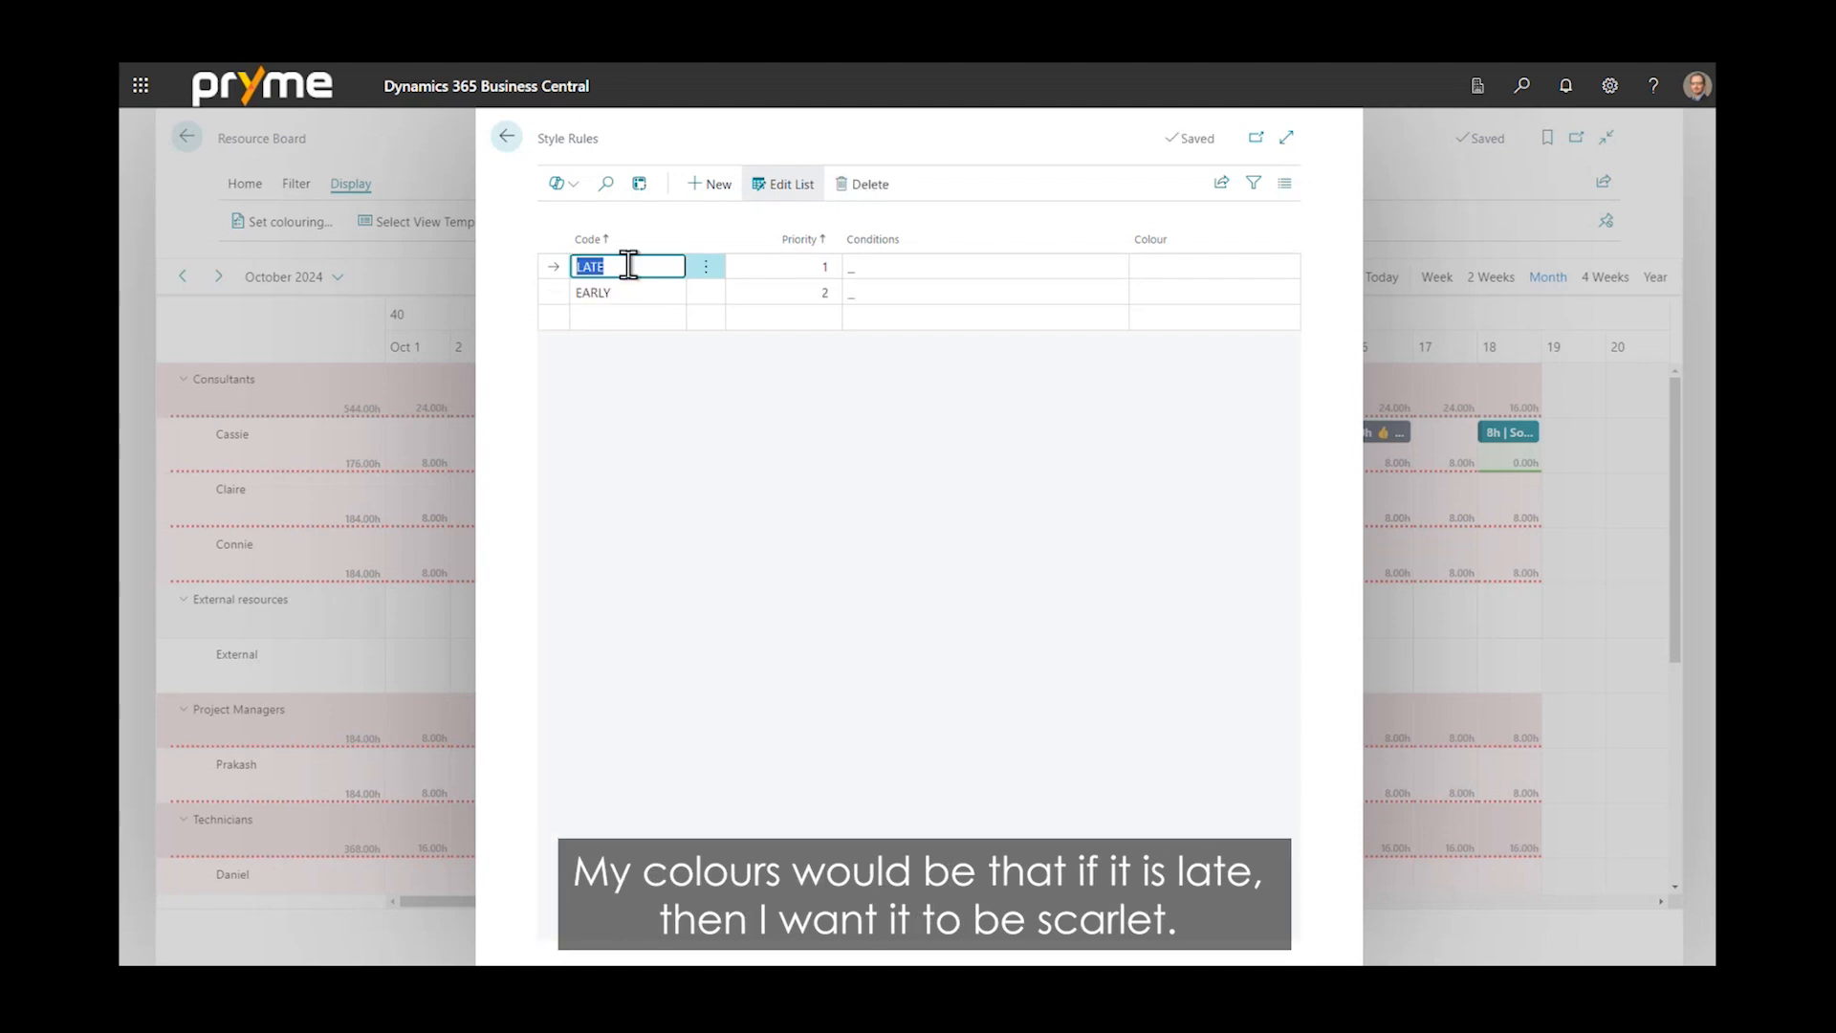
{"action": "left_click", "coordinate": [1219, 265]}
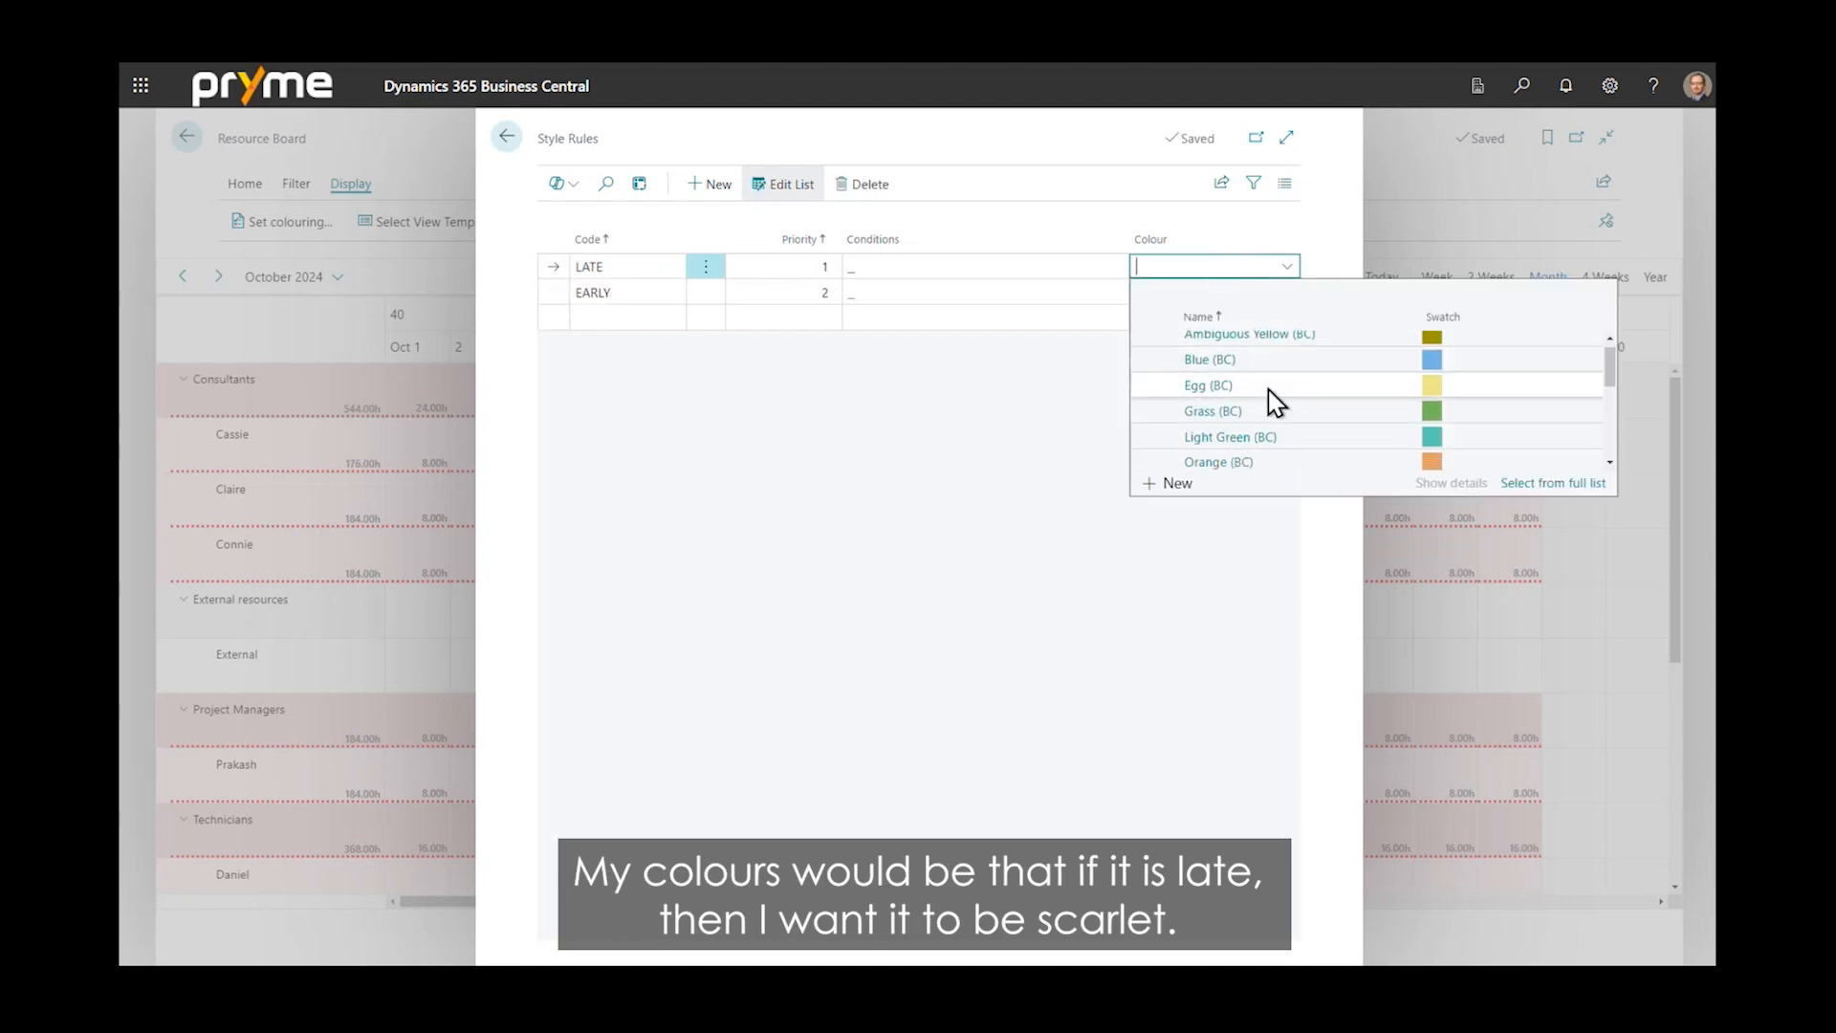
{"action": "scroll", "coordinate": [1271, 398], "scroll_direction": "down", "scroll_amount": 3}
{"action": "left_click", "coordinate": [1233, 384]}
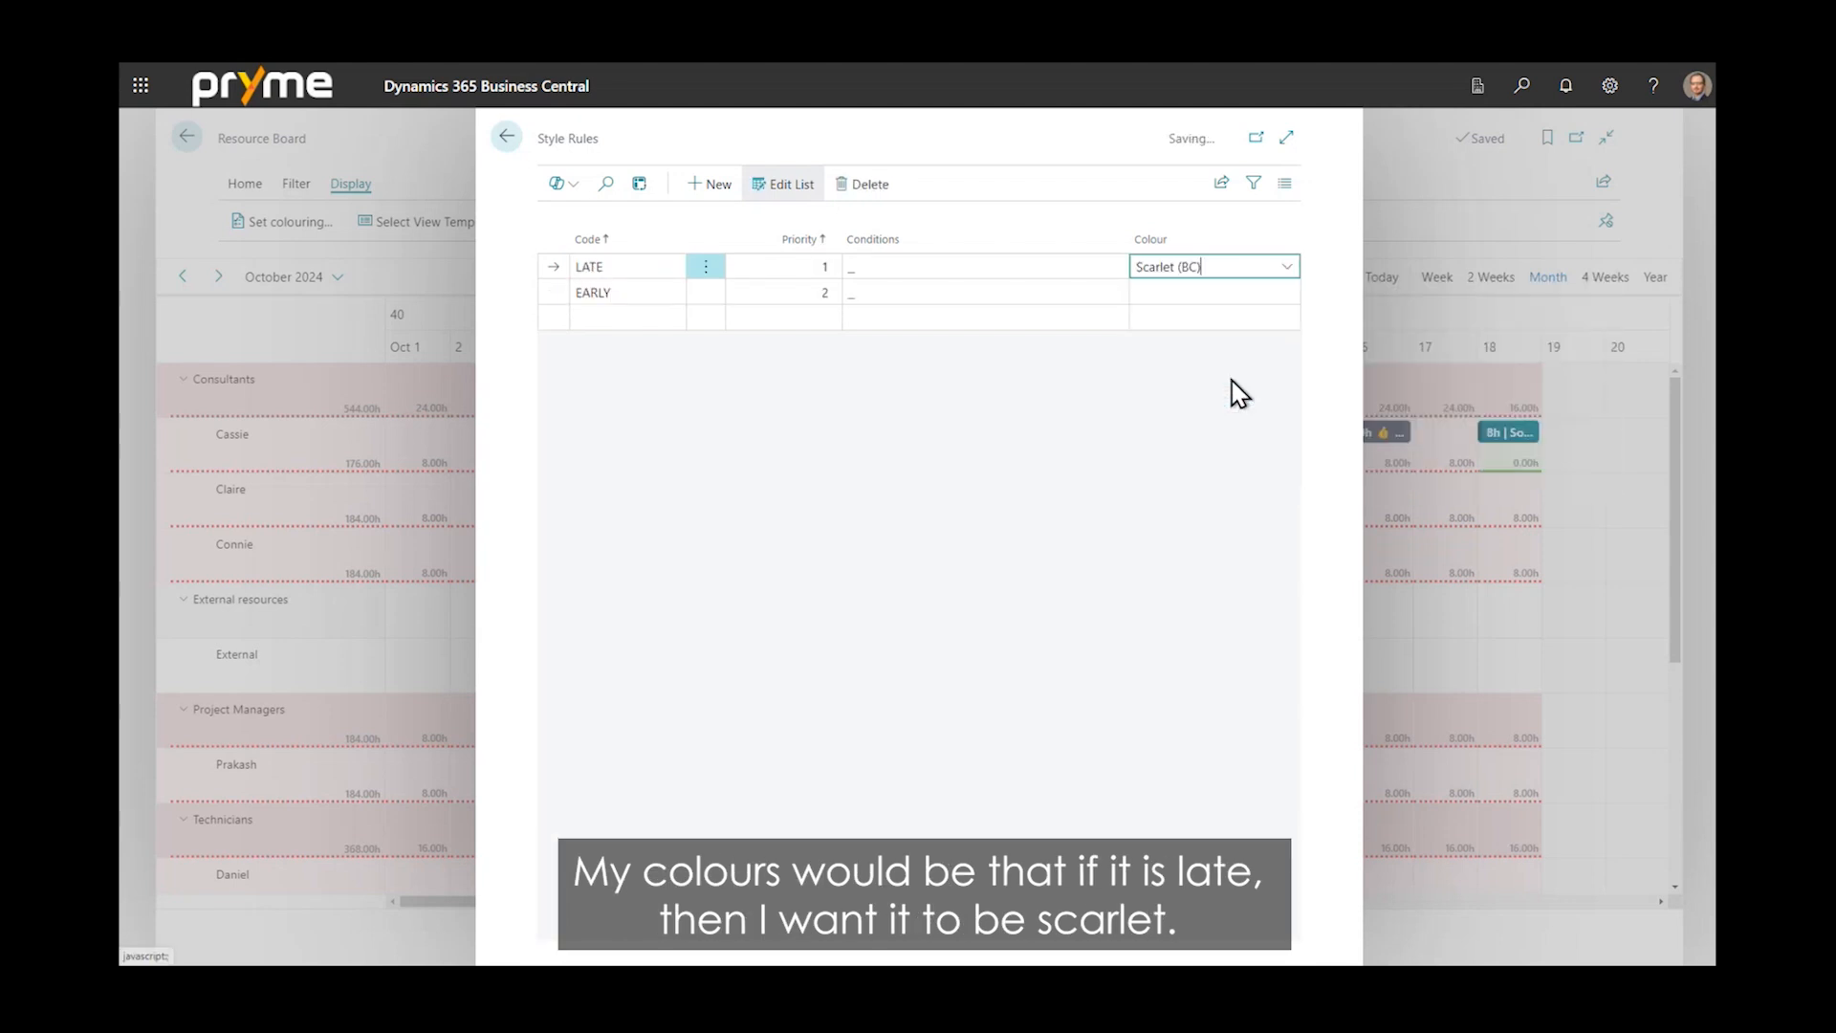
{"action": "left_click", "coordinate": [1285, 293]}
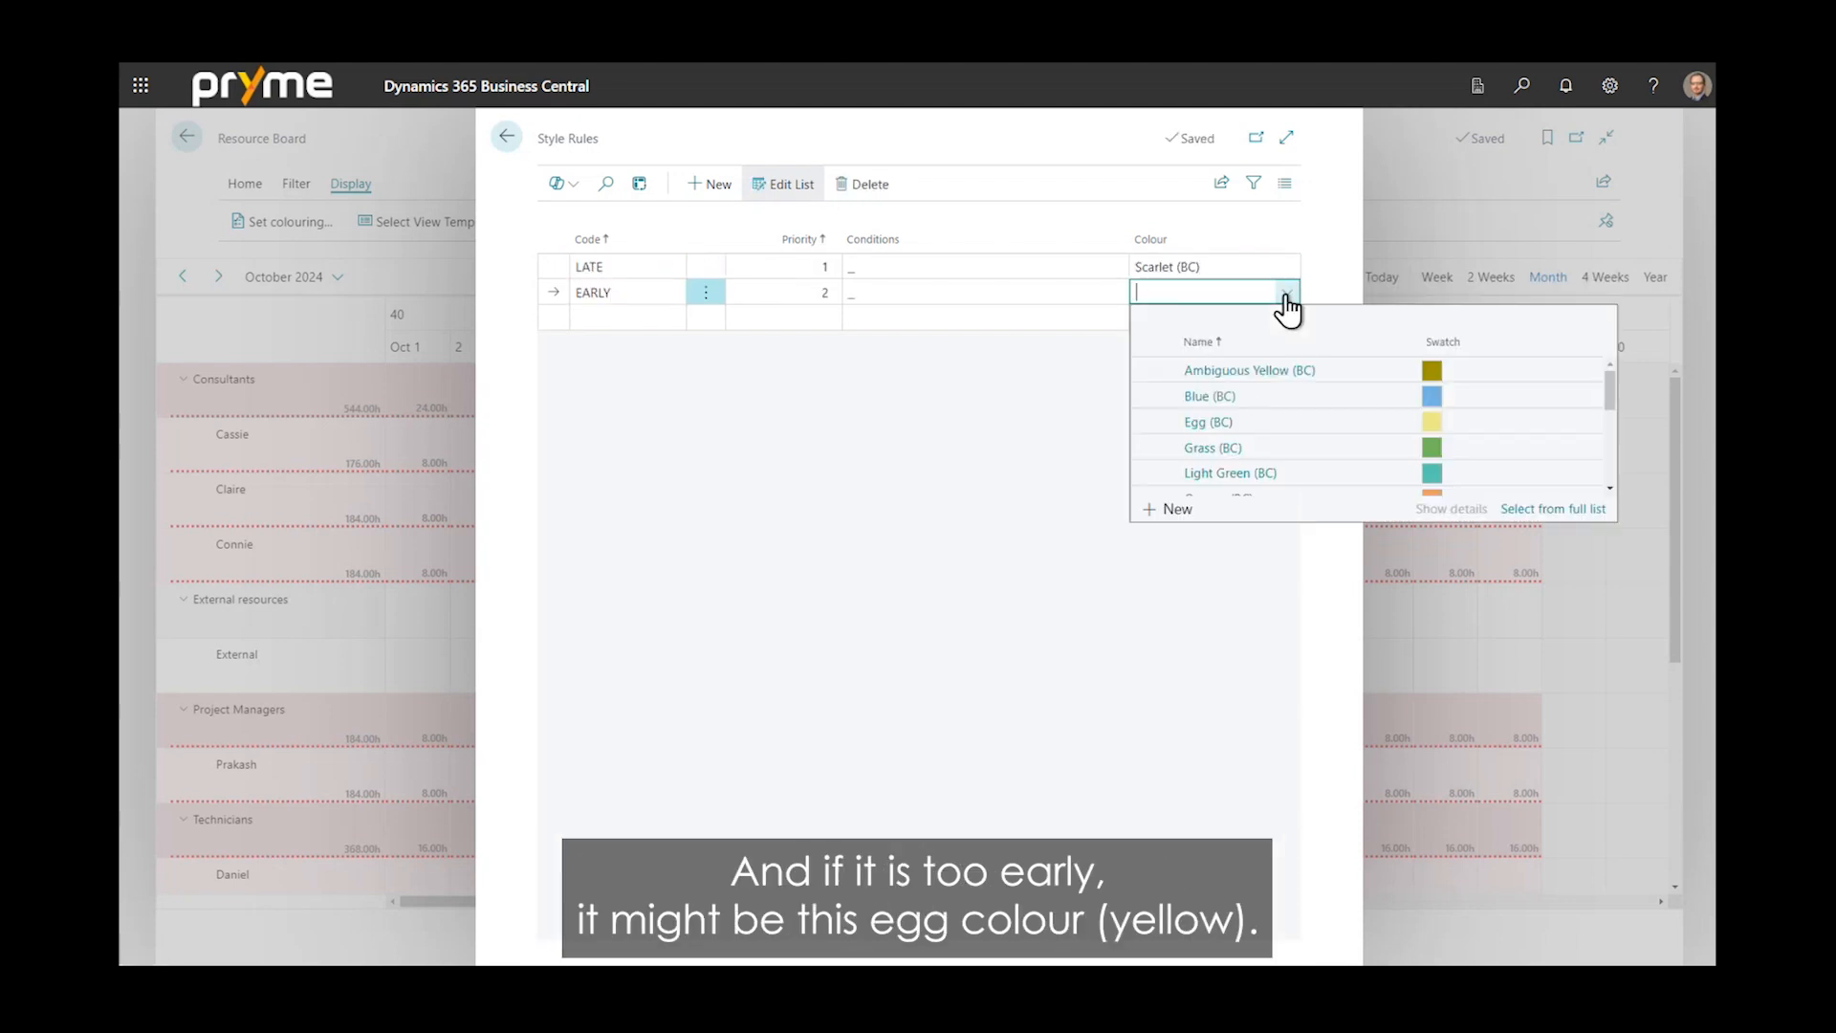
{"action": "left_click", "coordinate": [1209, 423]}
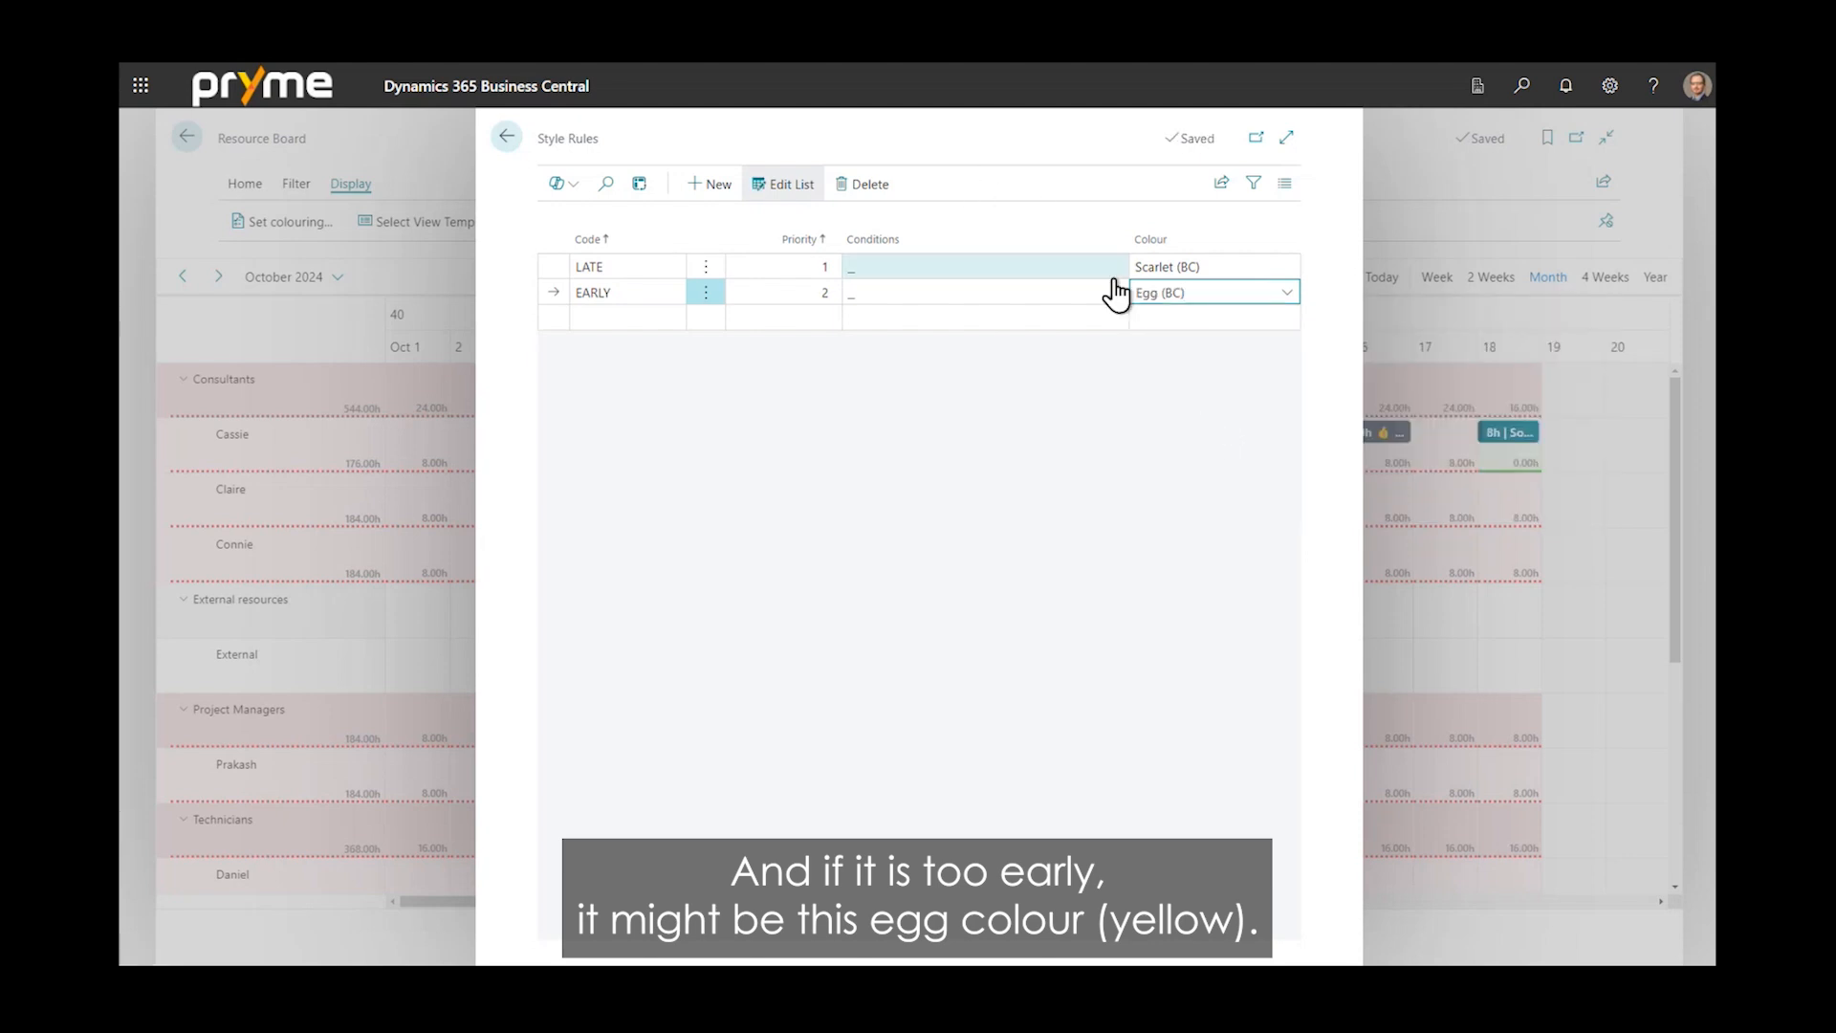
Set the LATE rule's work assignment condition to End after Task End: Yes
{"action": "left_click", "coordinate": [861, 277]}
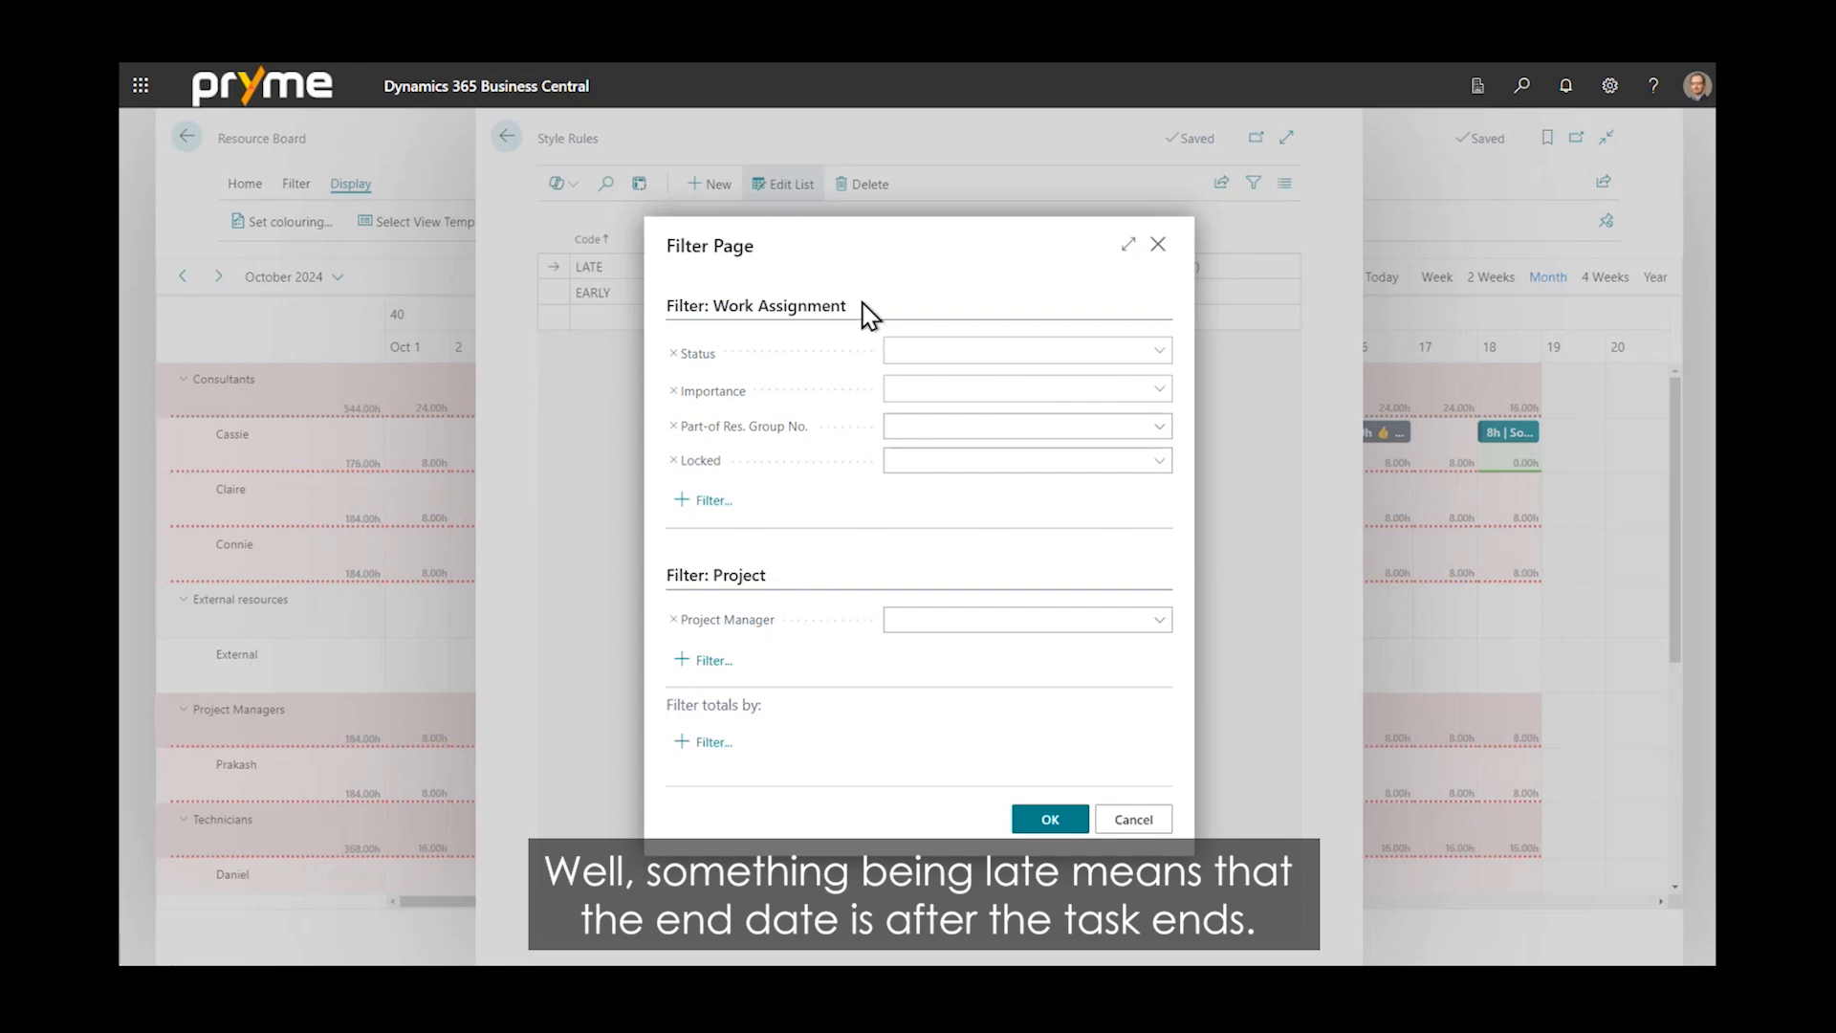
{"action": "left_click", "coordinate": [713, 499]}
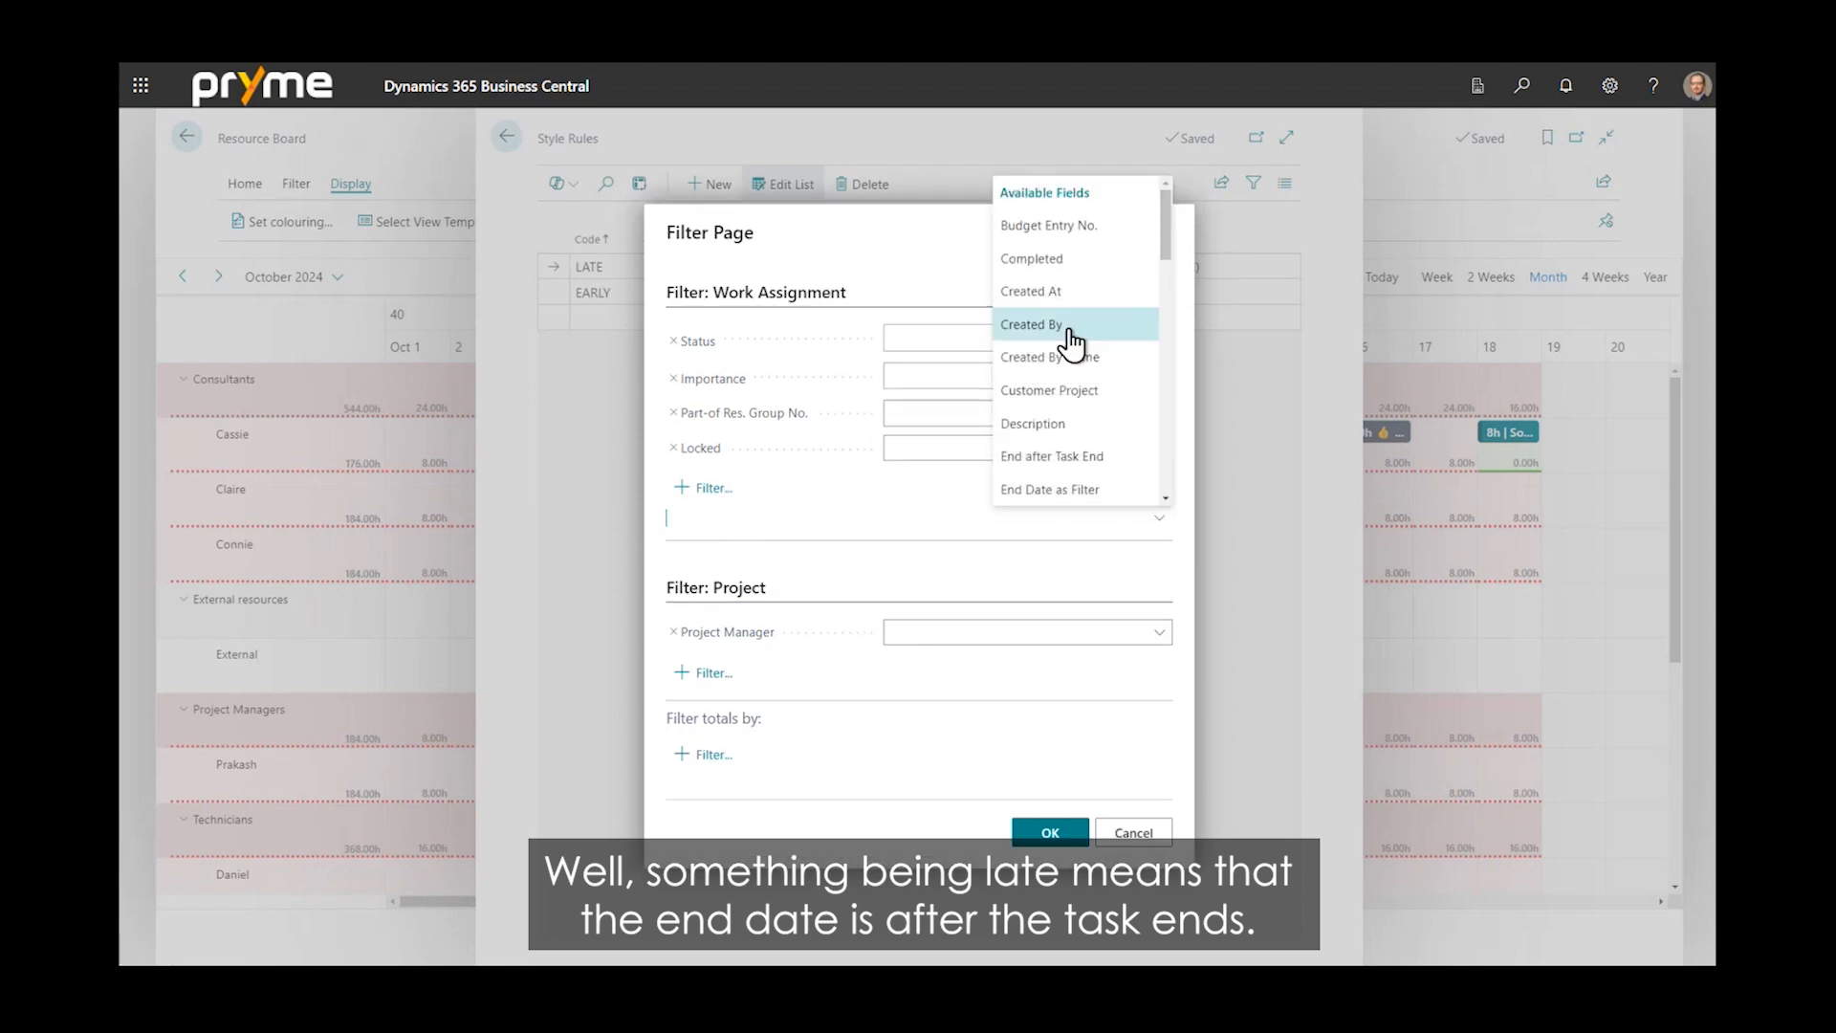
{"action": "left_click", "coordinate": [1064, 468]}
{"action": "left_click", "coordinate": [1143, 480]}
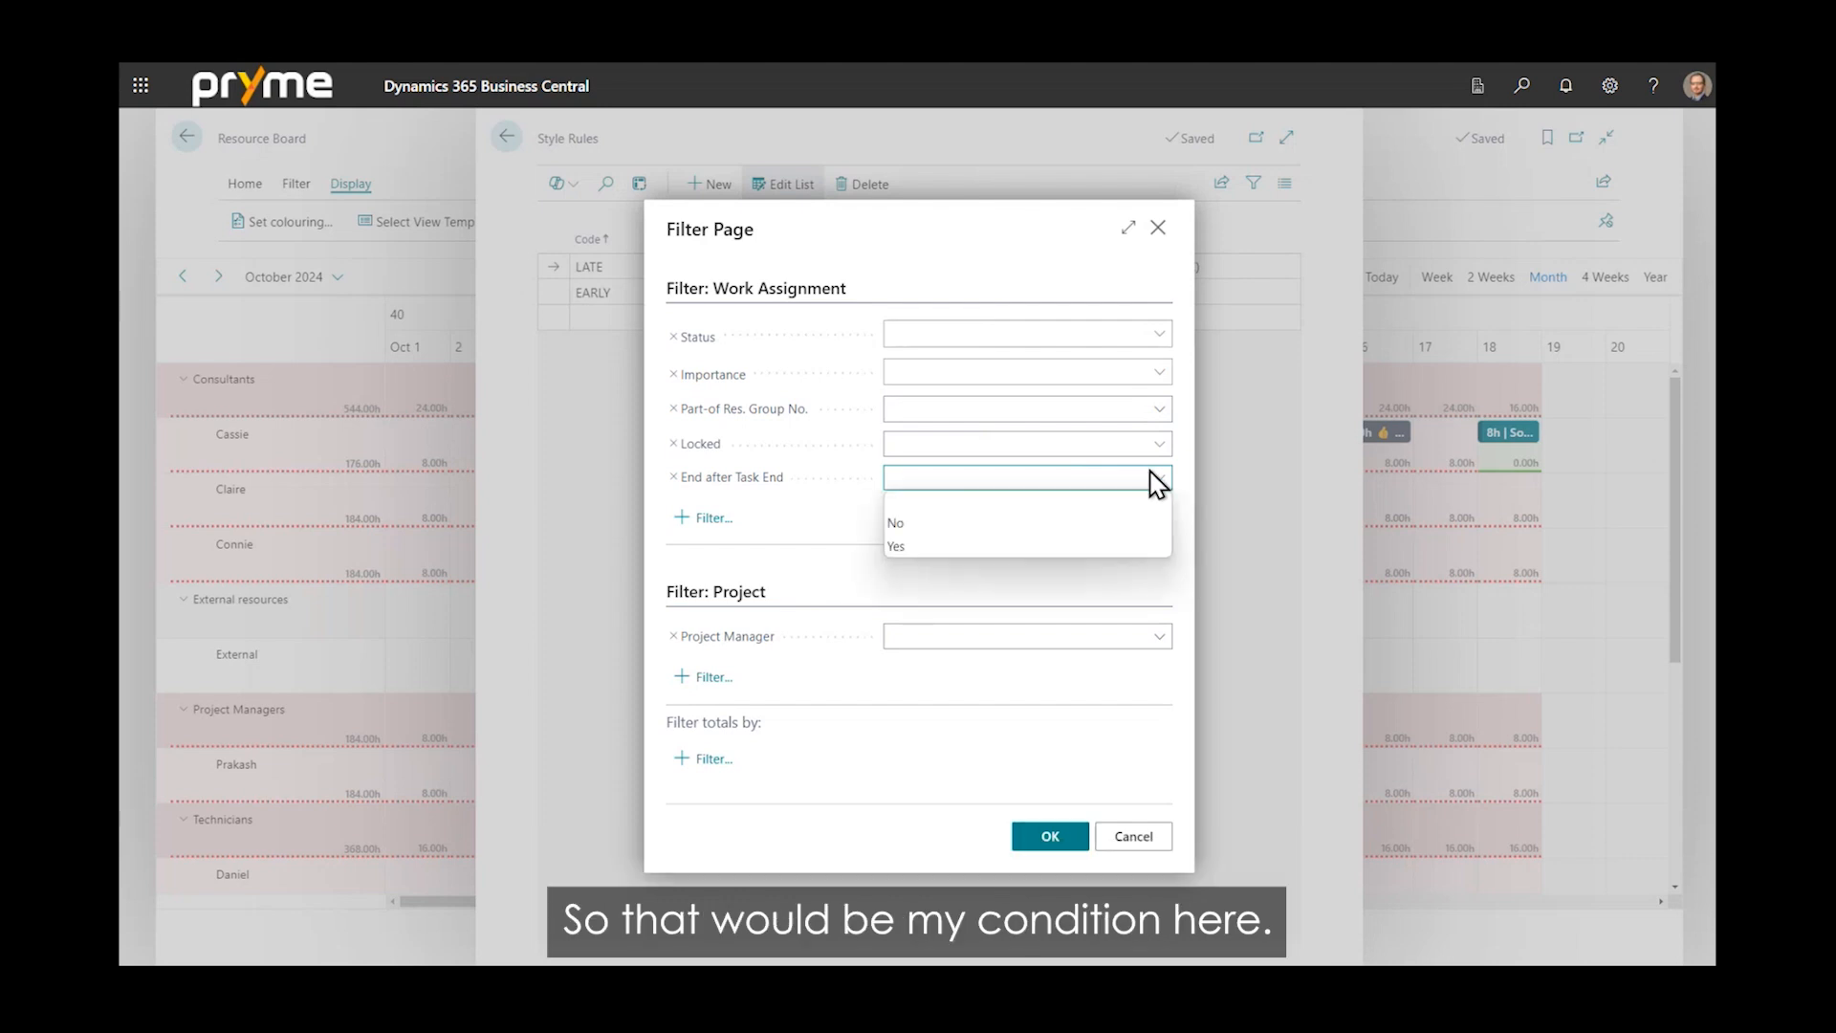
{"action": "left_click", "coordinate": [909, 540]}
{"action": "left_click", "coordinate": [1043, 846]}
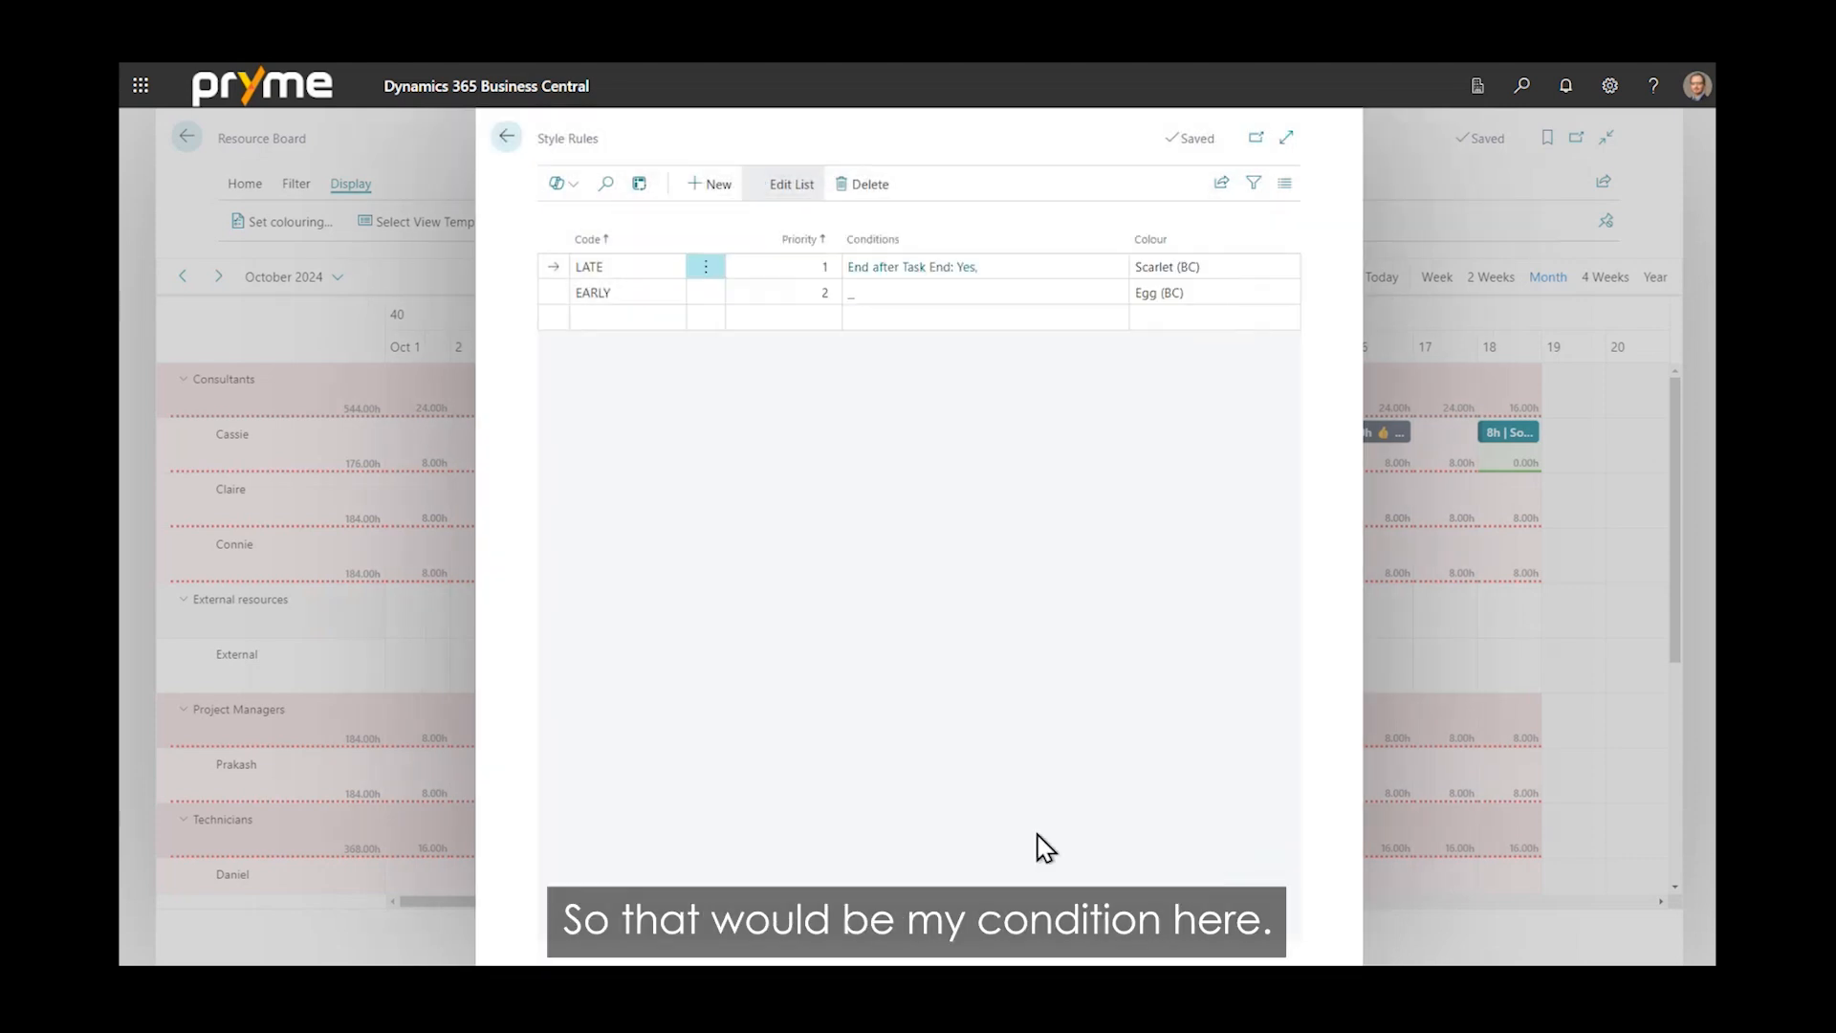
Set the EARLY rule's condition to Start before Task Start: Yes and apply the STD rule set to the Resource Board
{"action": "left_click", "coordinate": [865, 304]}
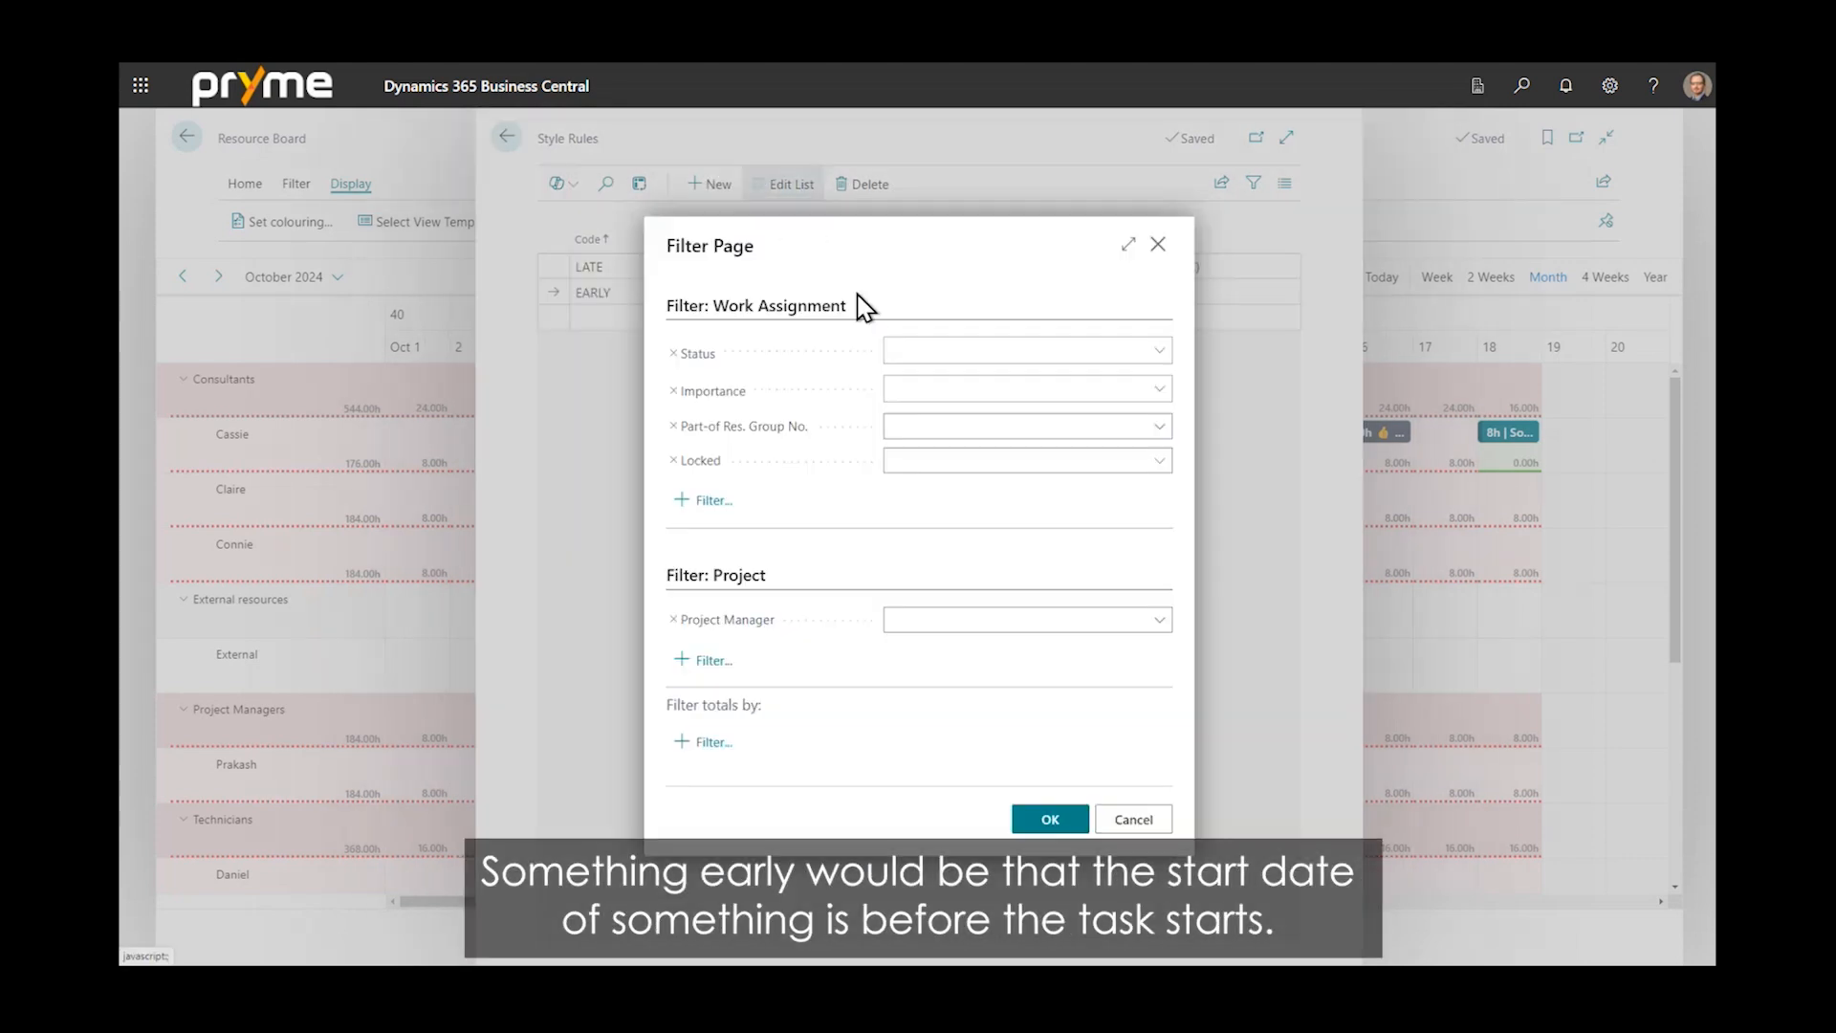
{"action": "left_click", "coordinate": [719, 490]}
{"action": "scroll", "coordinate": [1079, 402], "scroll_direction": "down", "scroll_amount": 10}
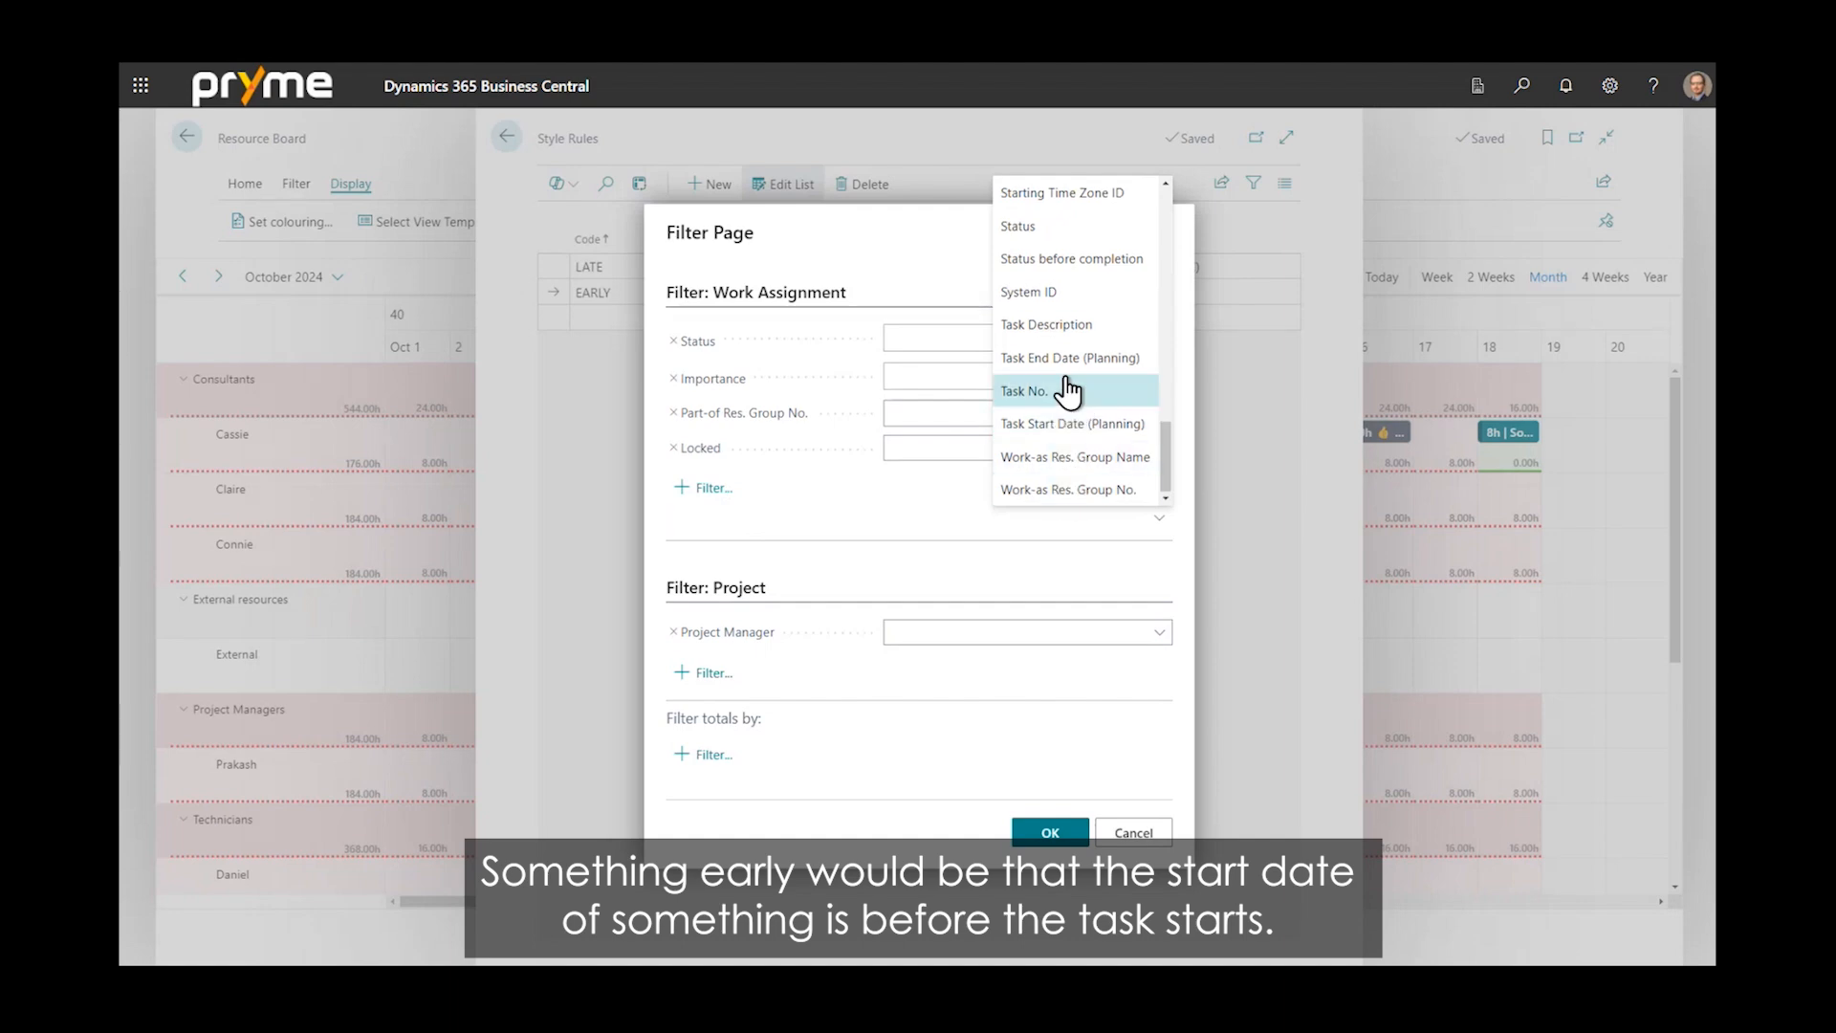
{"action": "scroll", "coordinate": [1070, 287], "scroll_direction": "up", "scroll_amount": 3}
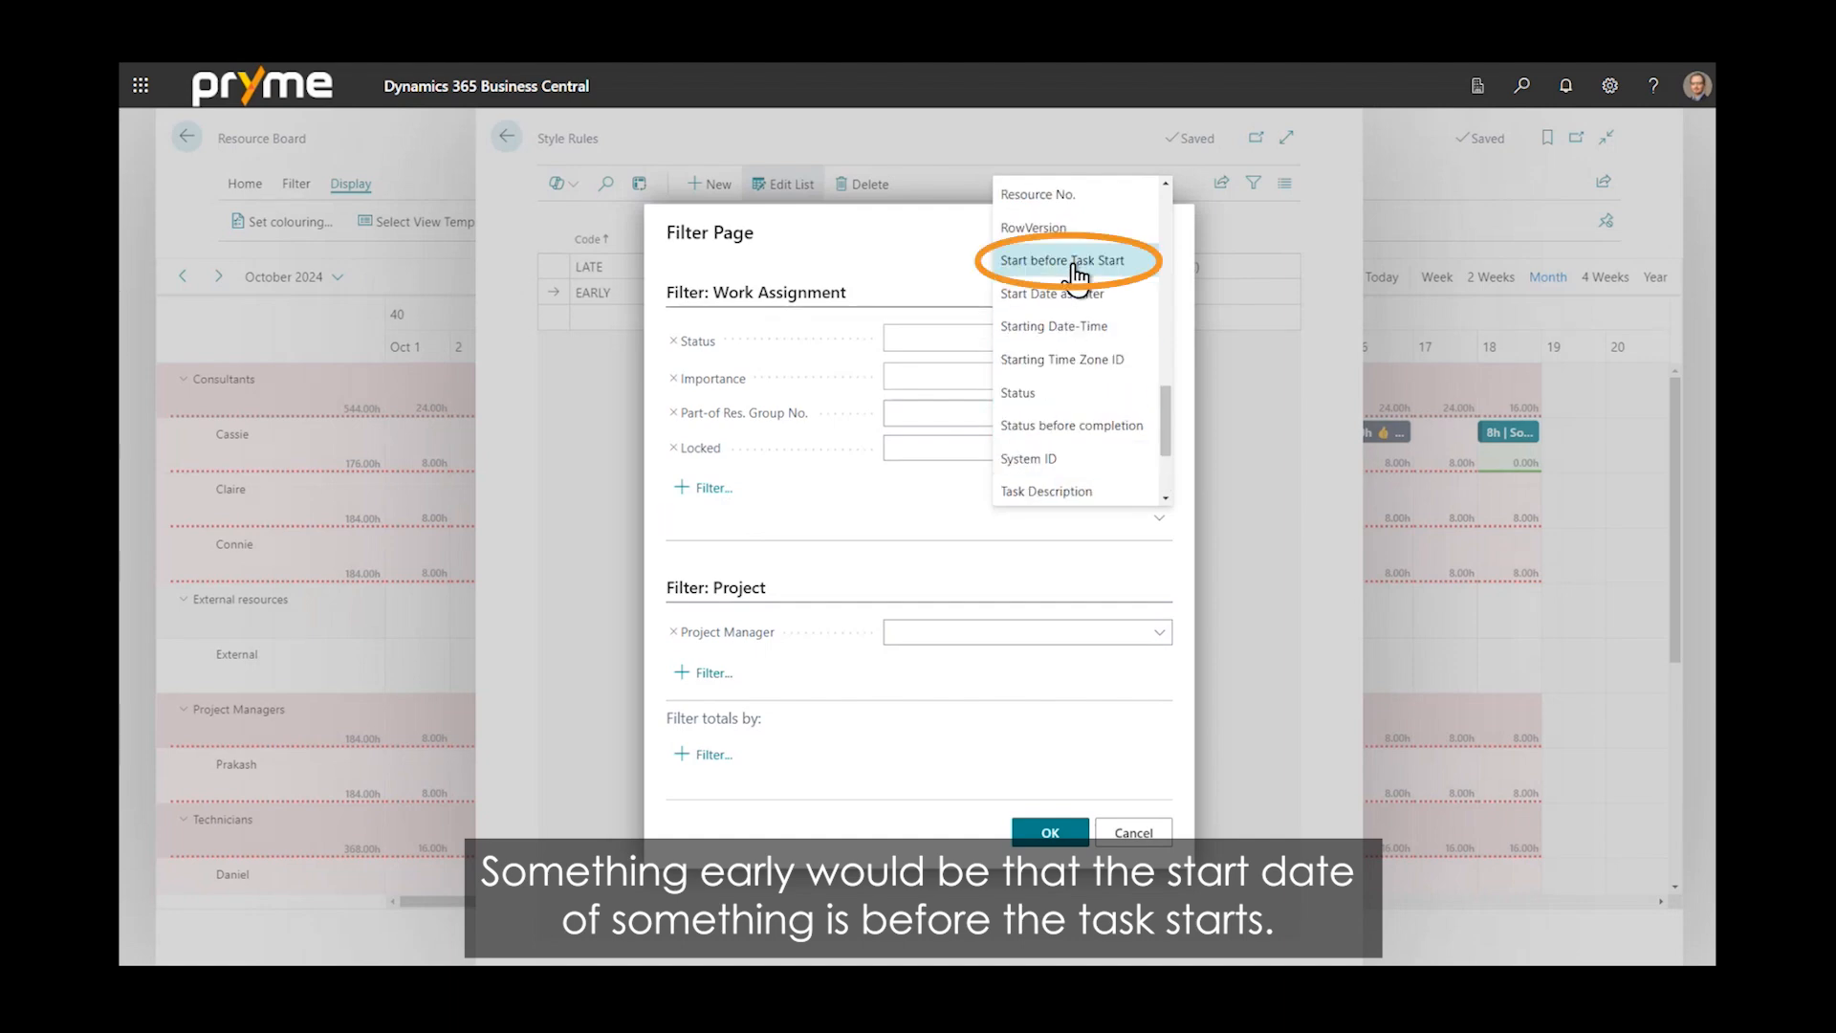
{"action": "left_click", "coordinate": [1056, 272]}
{"action": "left_click", "coordinate": [1159, 481]}
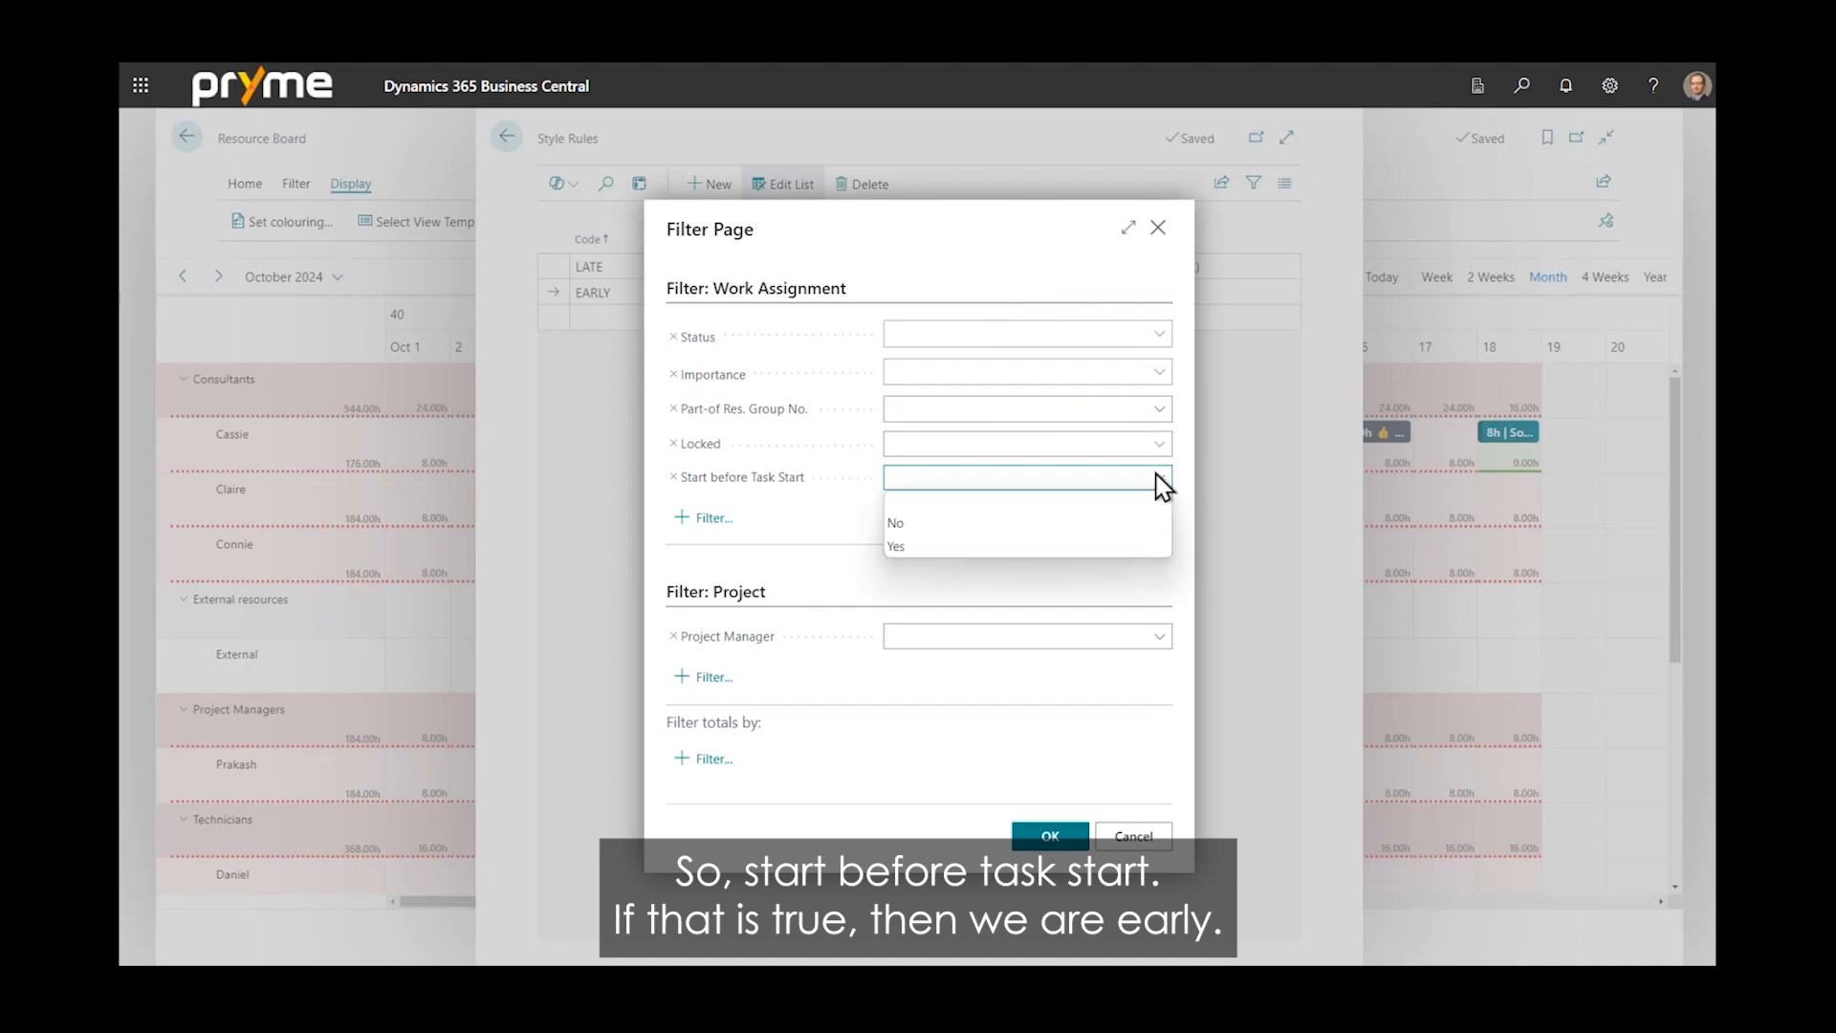
{"action": "left_click", "coordinate": [949, 542]}
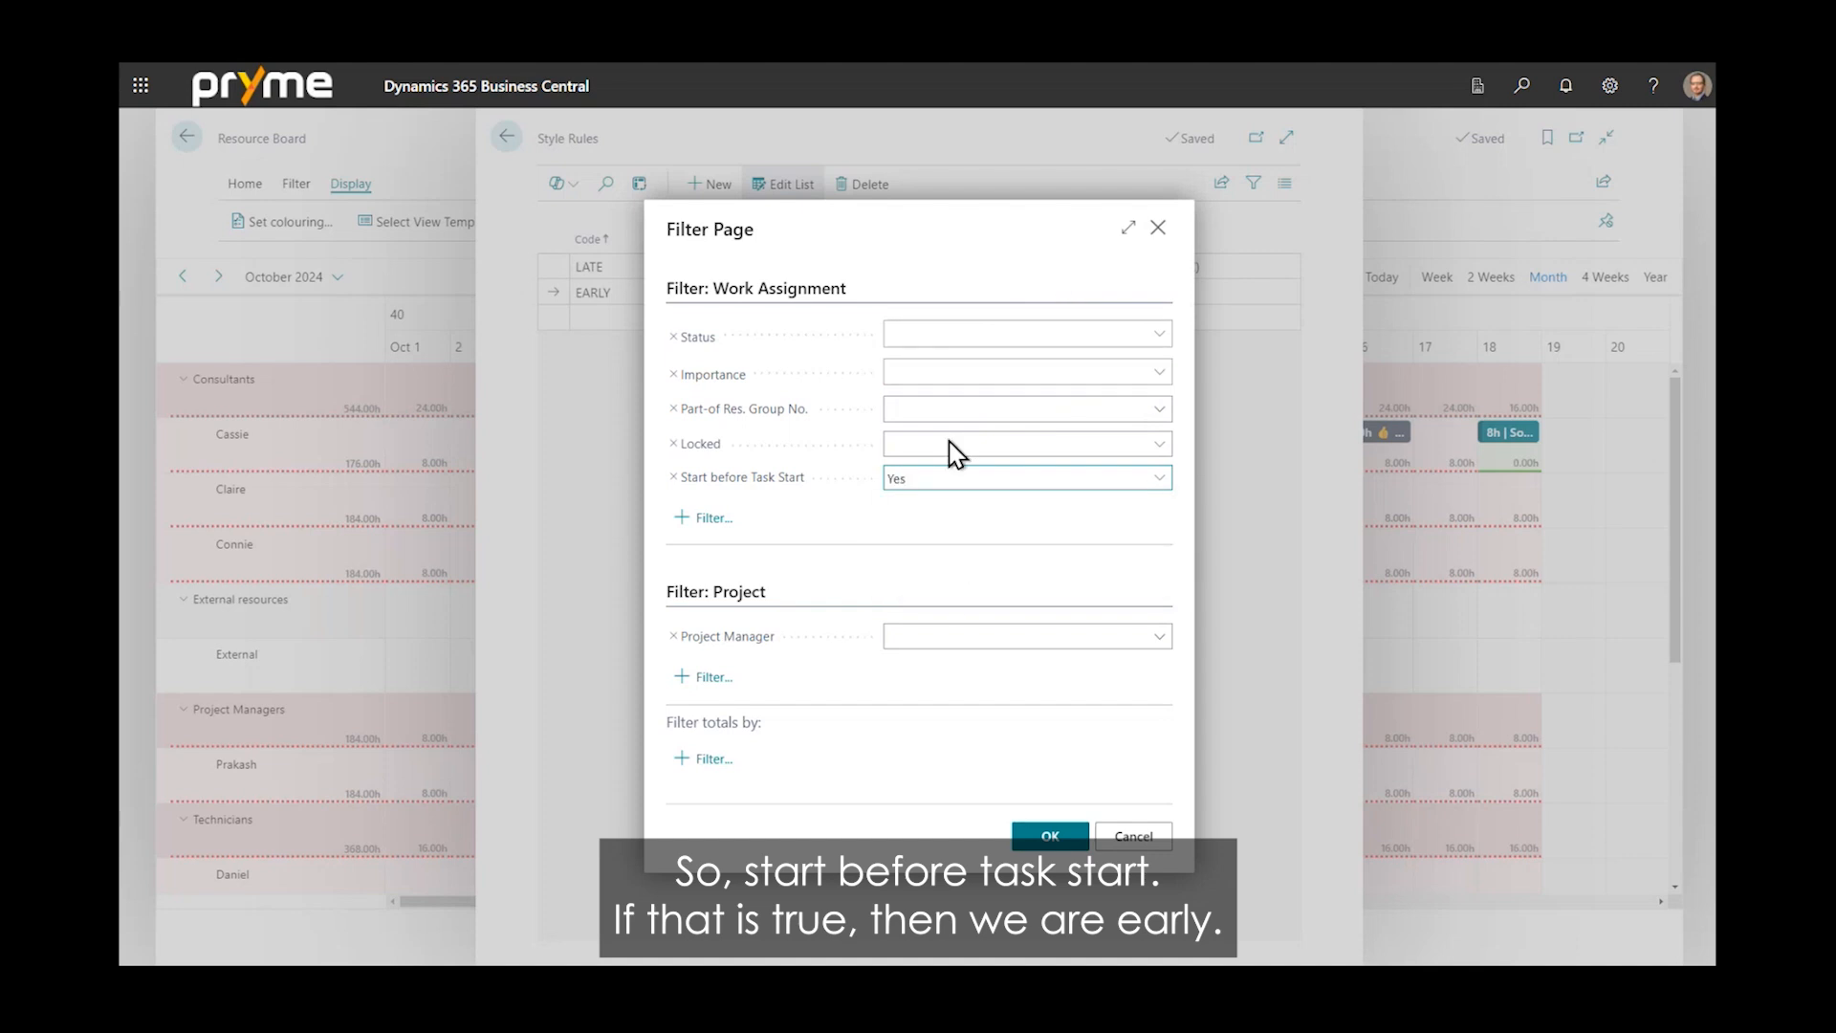
{"action": "left_click", "coordinate": [1040, 843]}
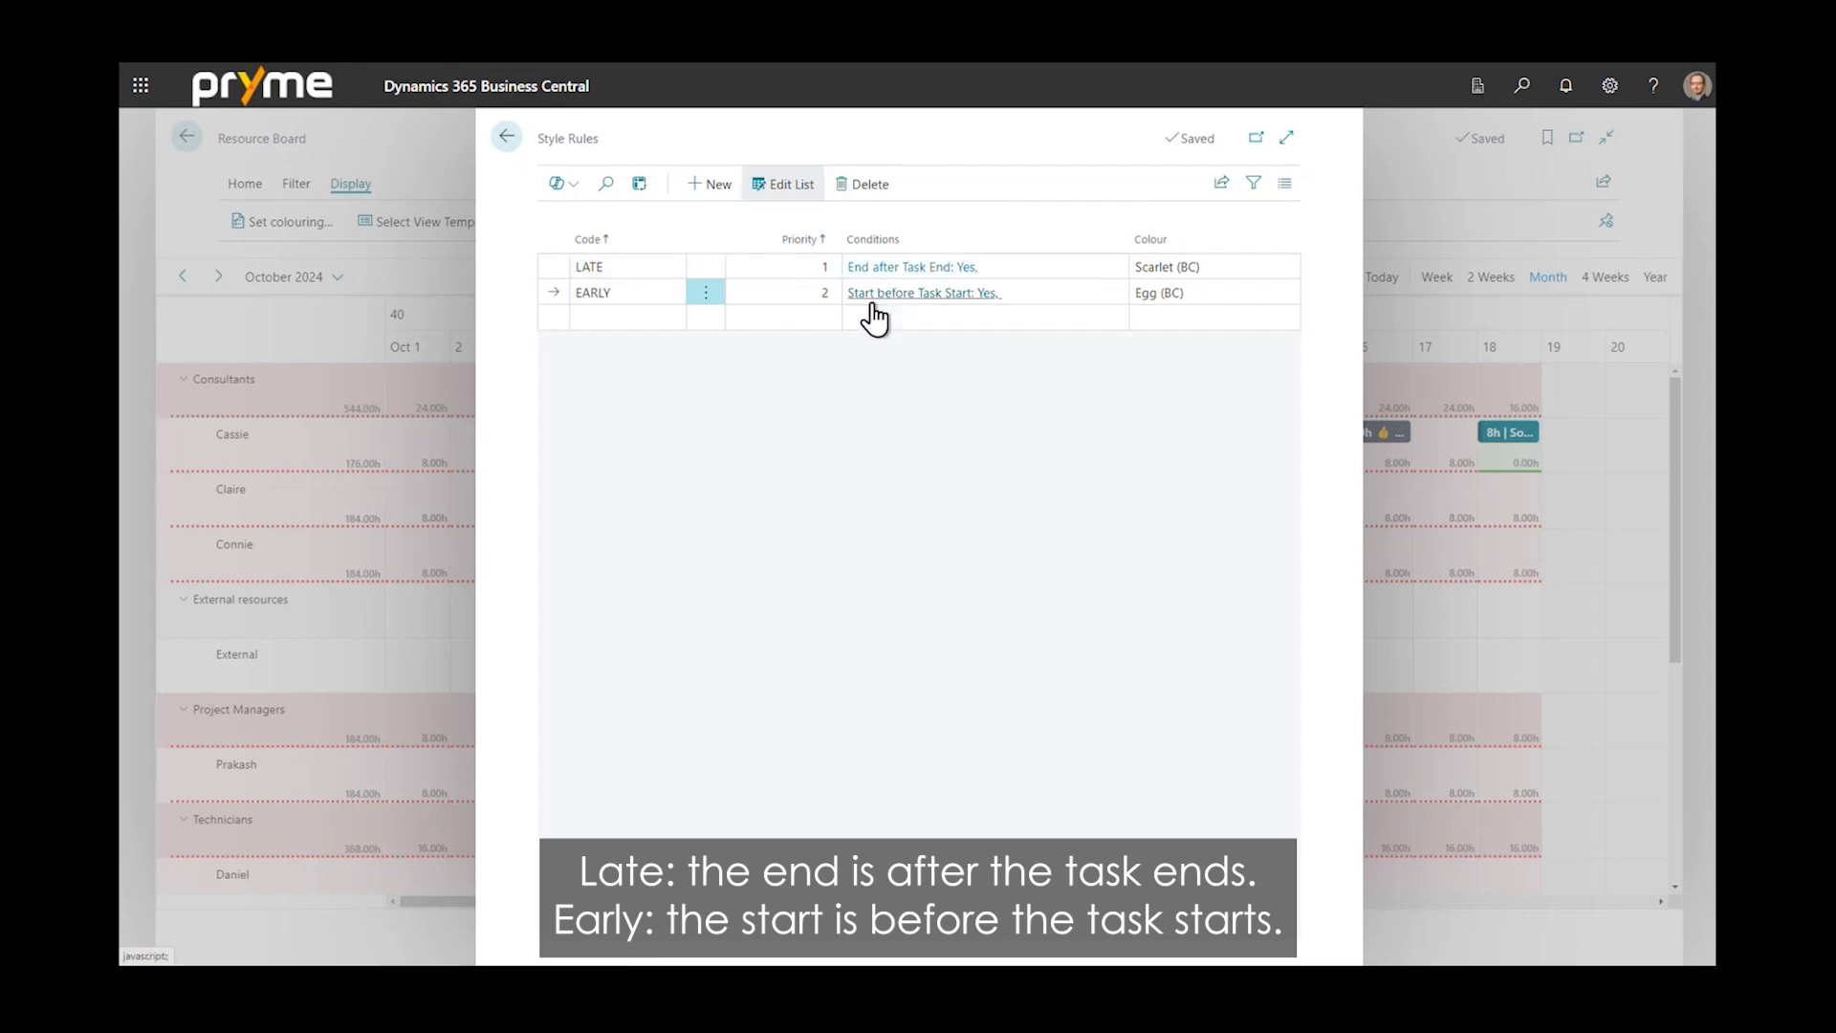
{"action": "left_click", "coordinate": [506, 140]}
{"action": "left_click", "coordinate": [1168, 801]}
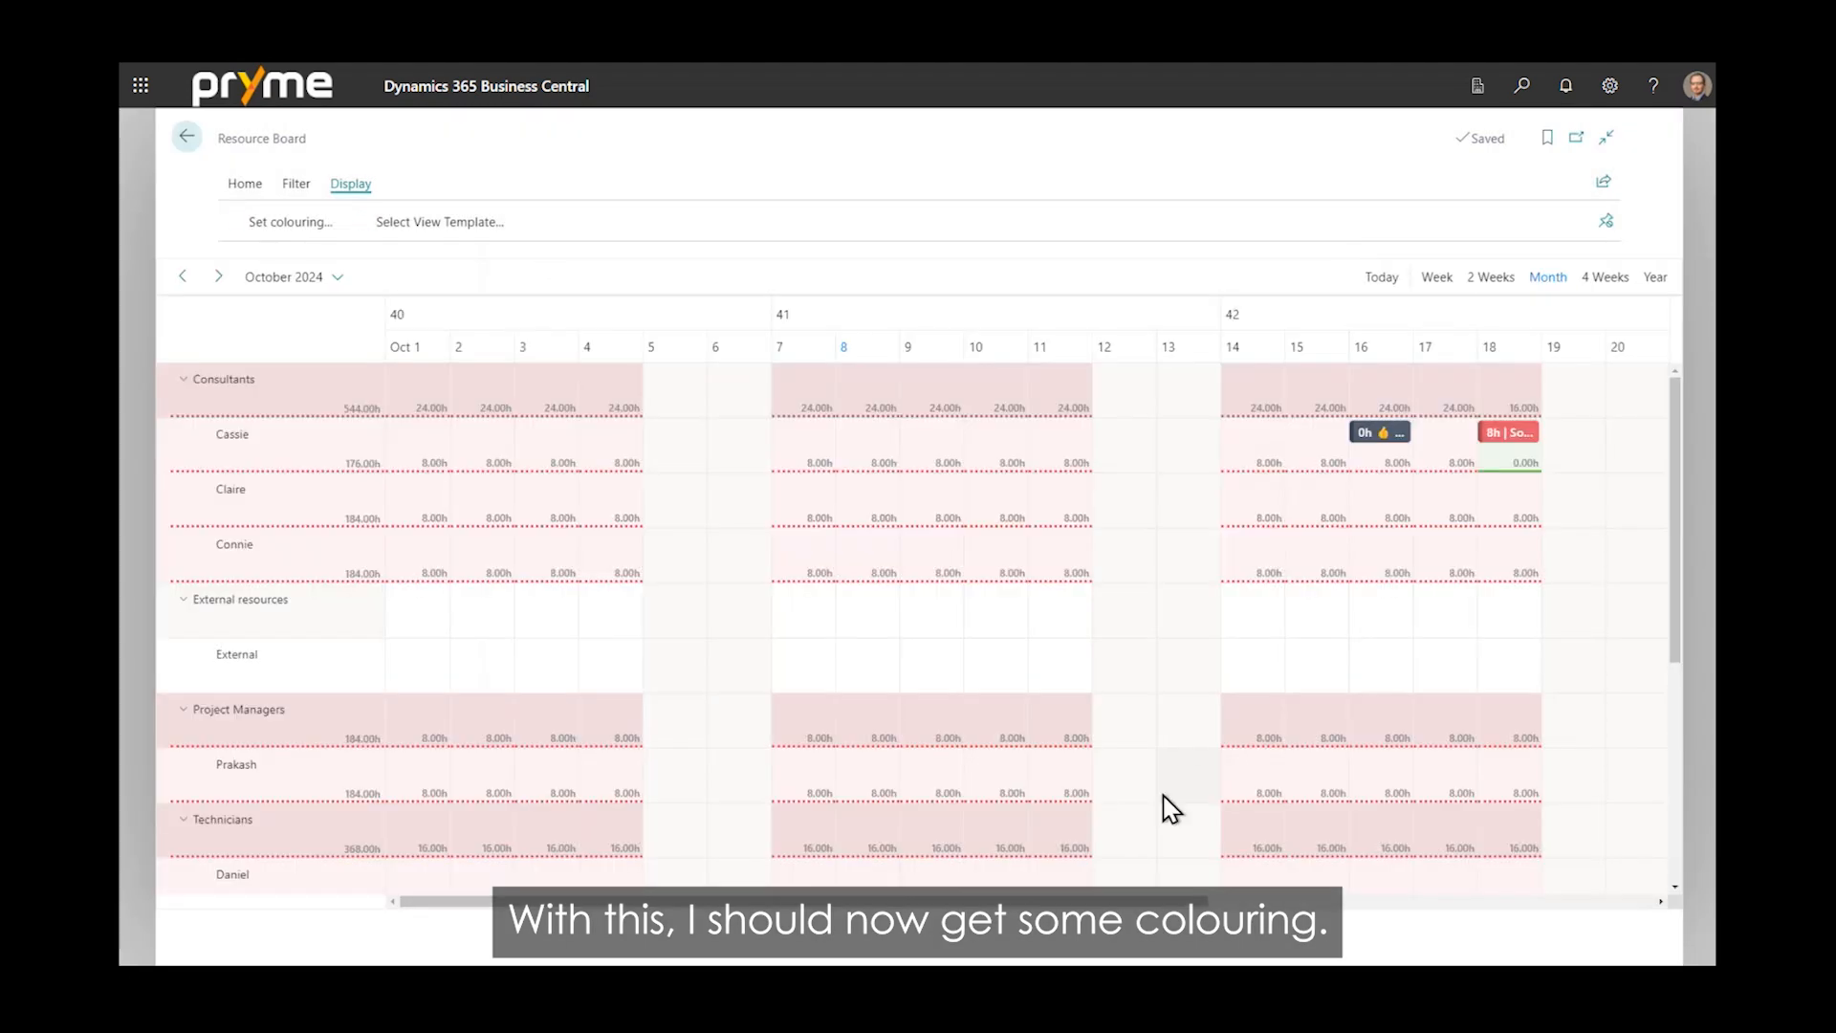
Test the colouring by moving the Customer meeting assignment to 1 October 2024 and from there to 9 October
{"action": "mouse_move", "coordinate": [1517, 447]}
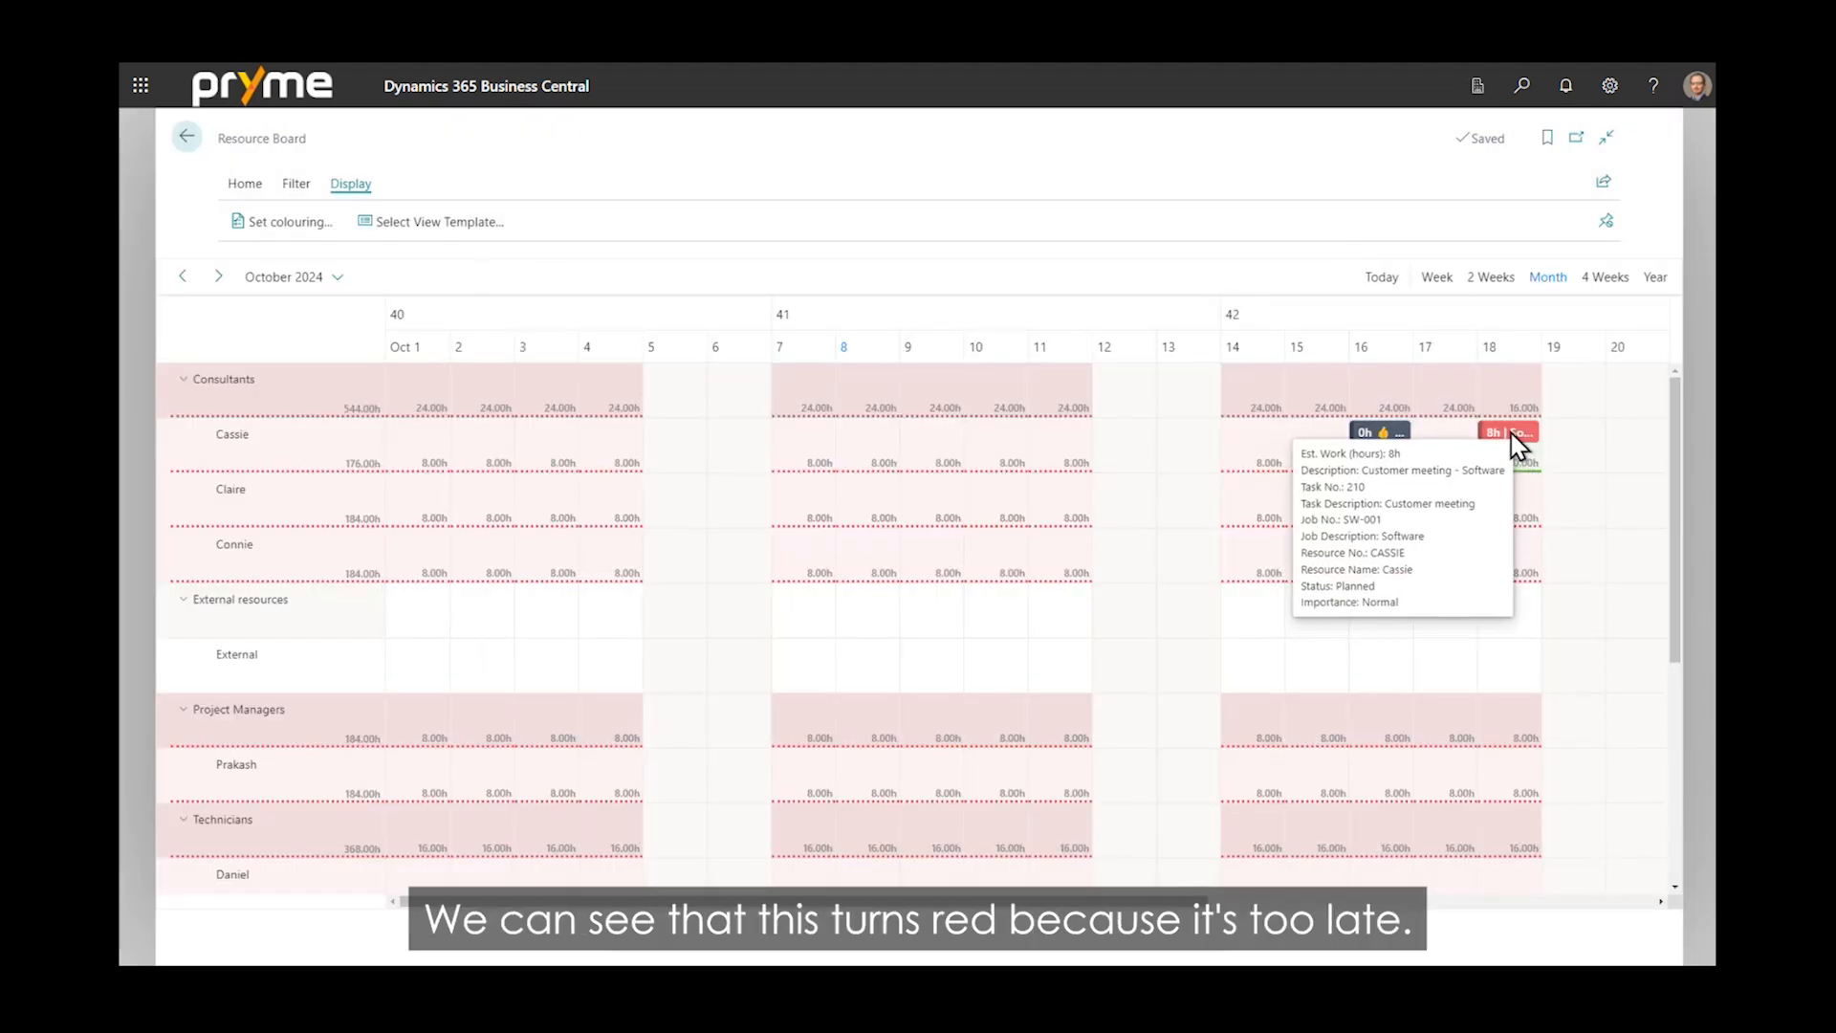
{"action": "left_click_drag", "start_coordinate": [1516, 446], "coordinate": [445, 466]}
{"action": "mouse_move", "coordinate": [426, 442]}
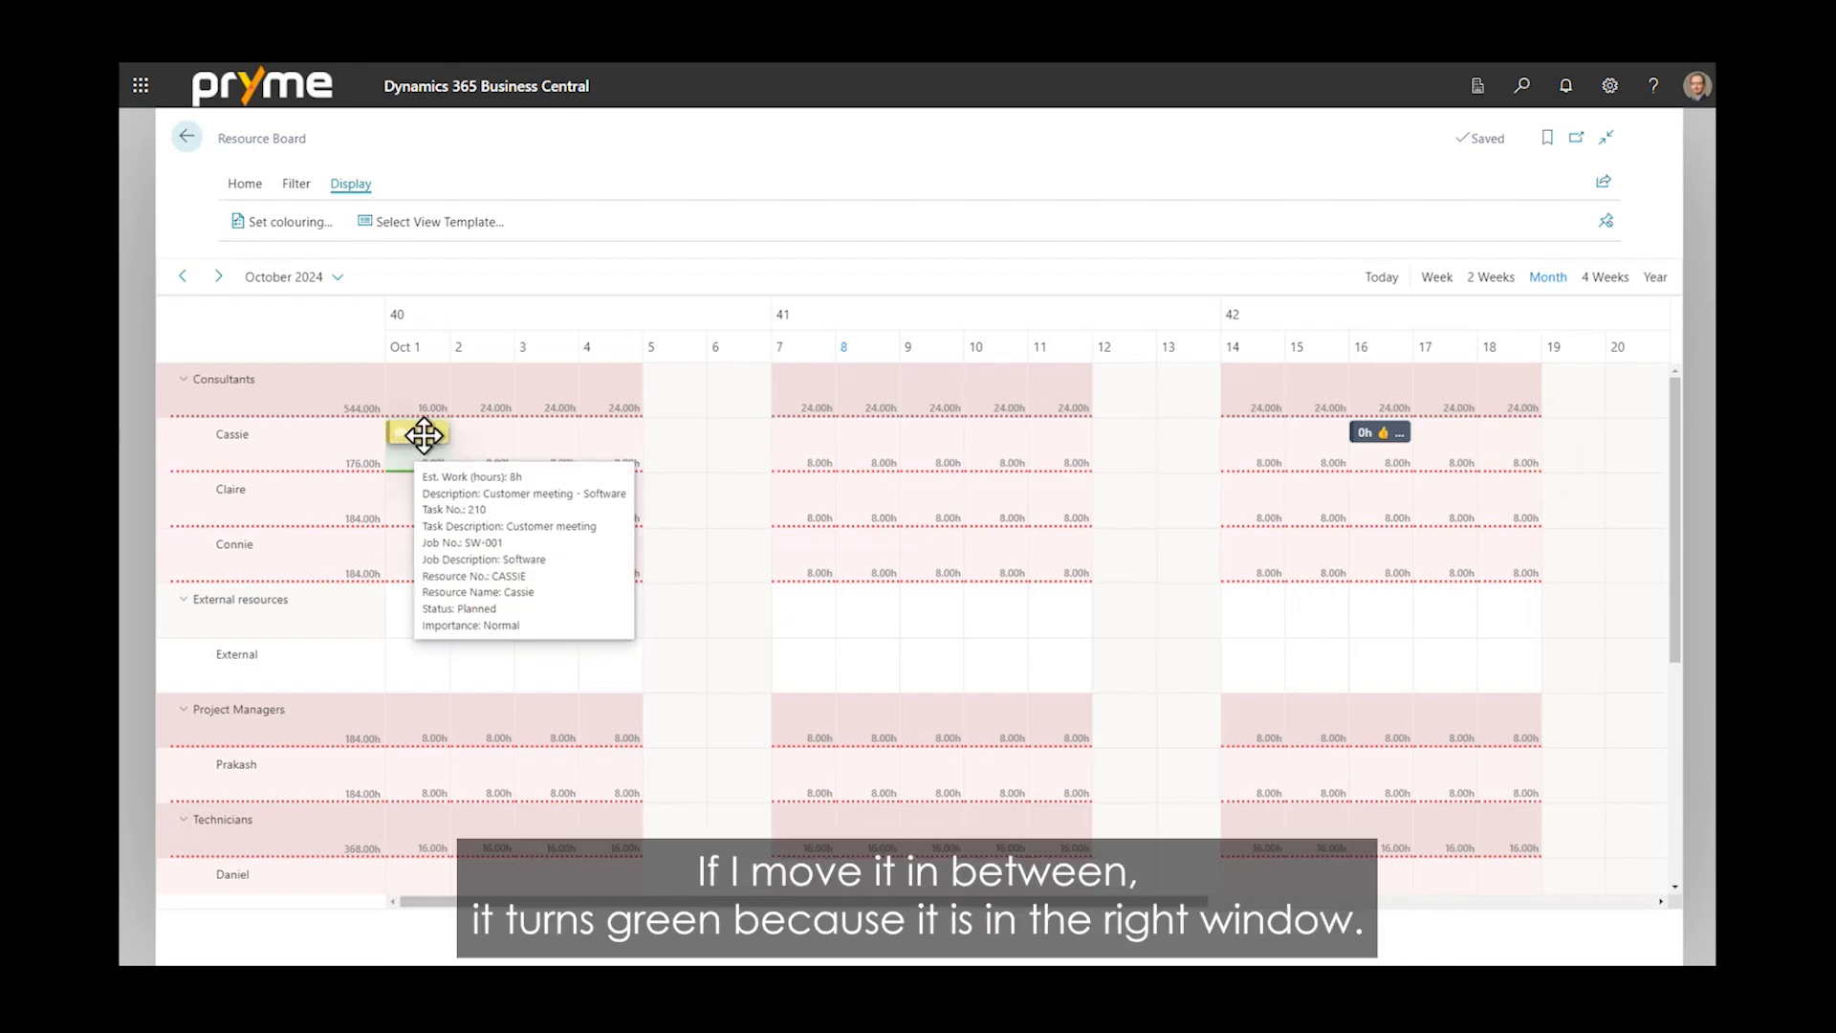
{"action": "left_click_drag", "start_coordinate": [421, 434], "coordinate": [956, 475]}
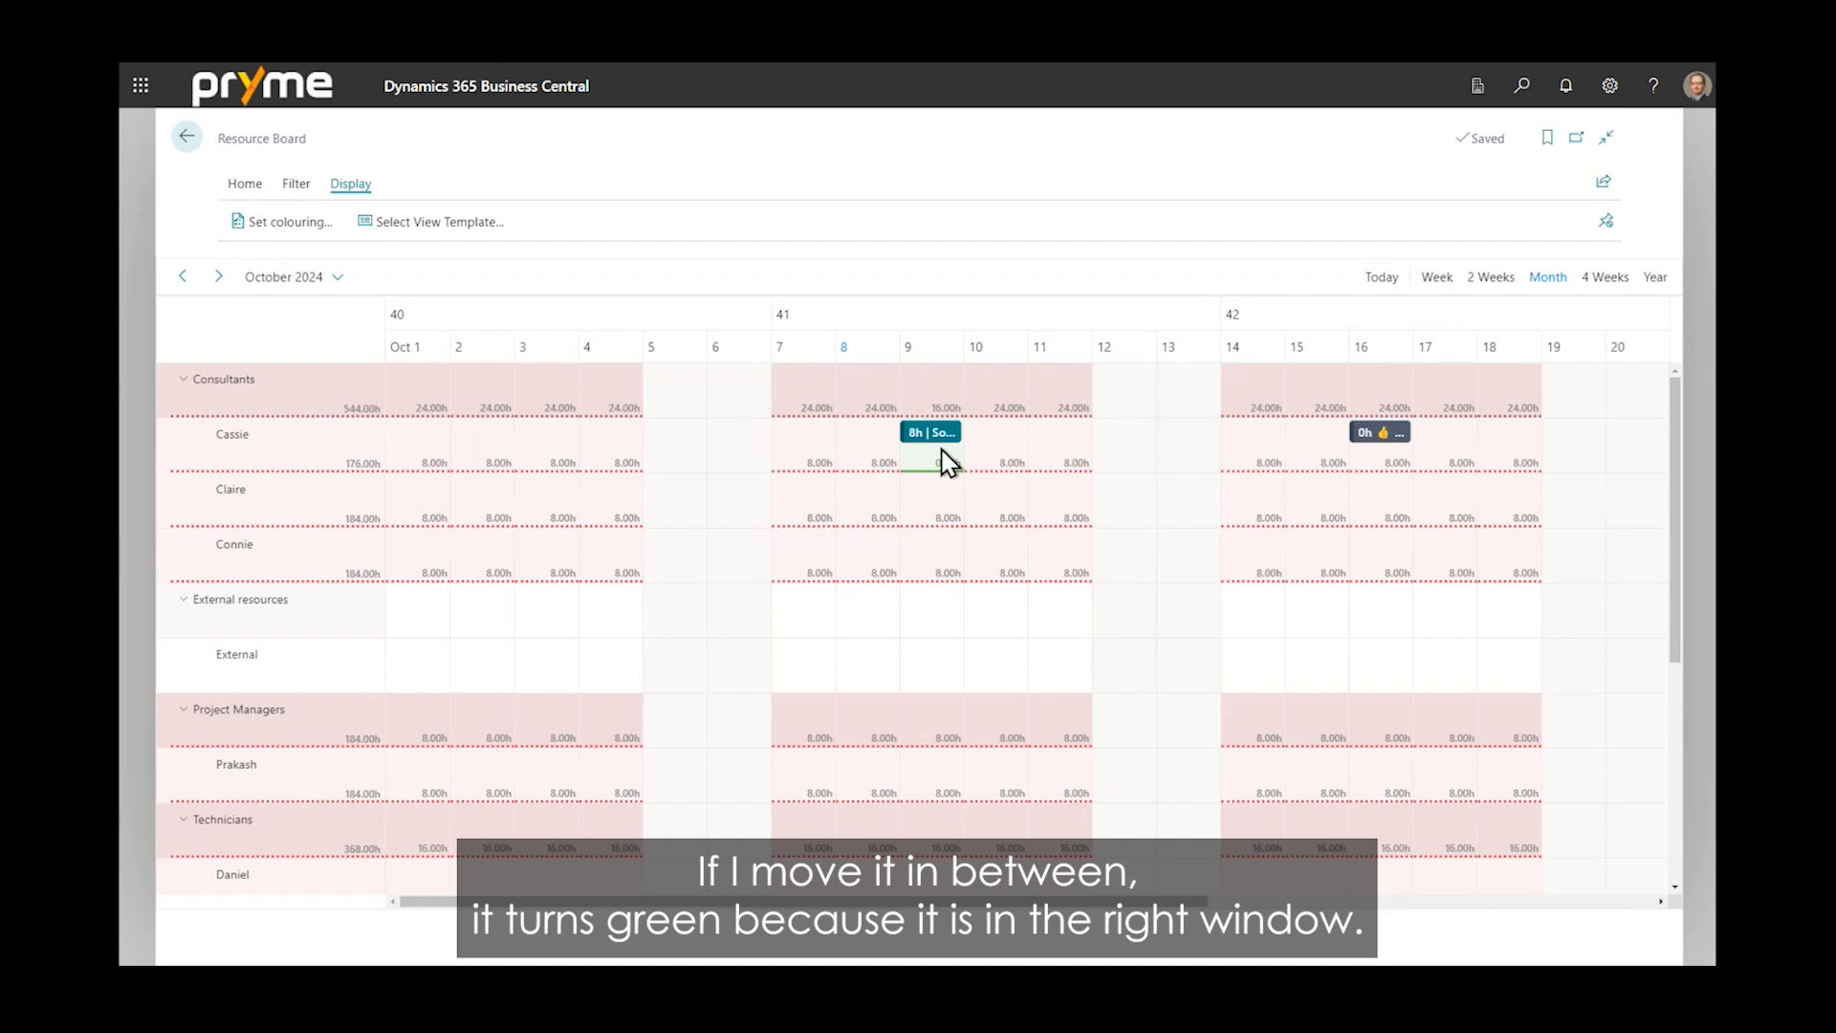
Open the SW-001 Software project in the Resource Planner and view its Customer meeting assignments on a monthly timeline
{"action": "left_click", "coordinate": [186, 139]}
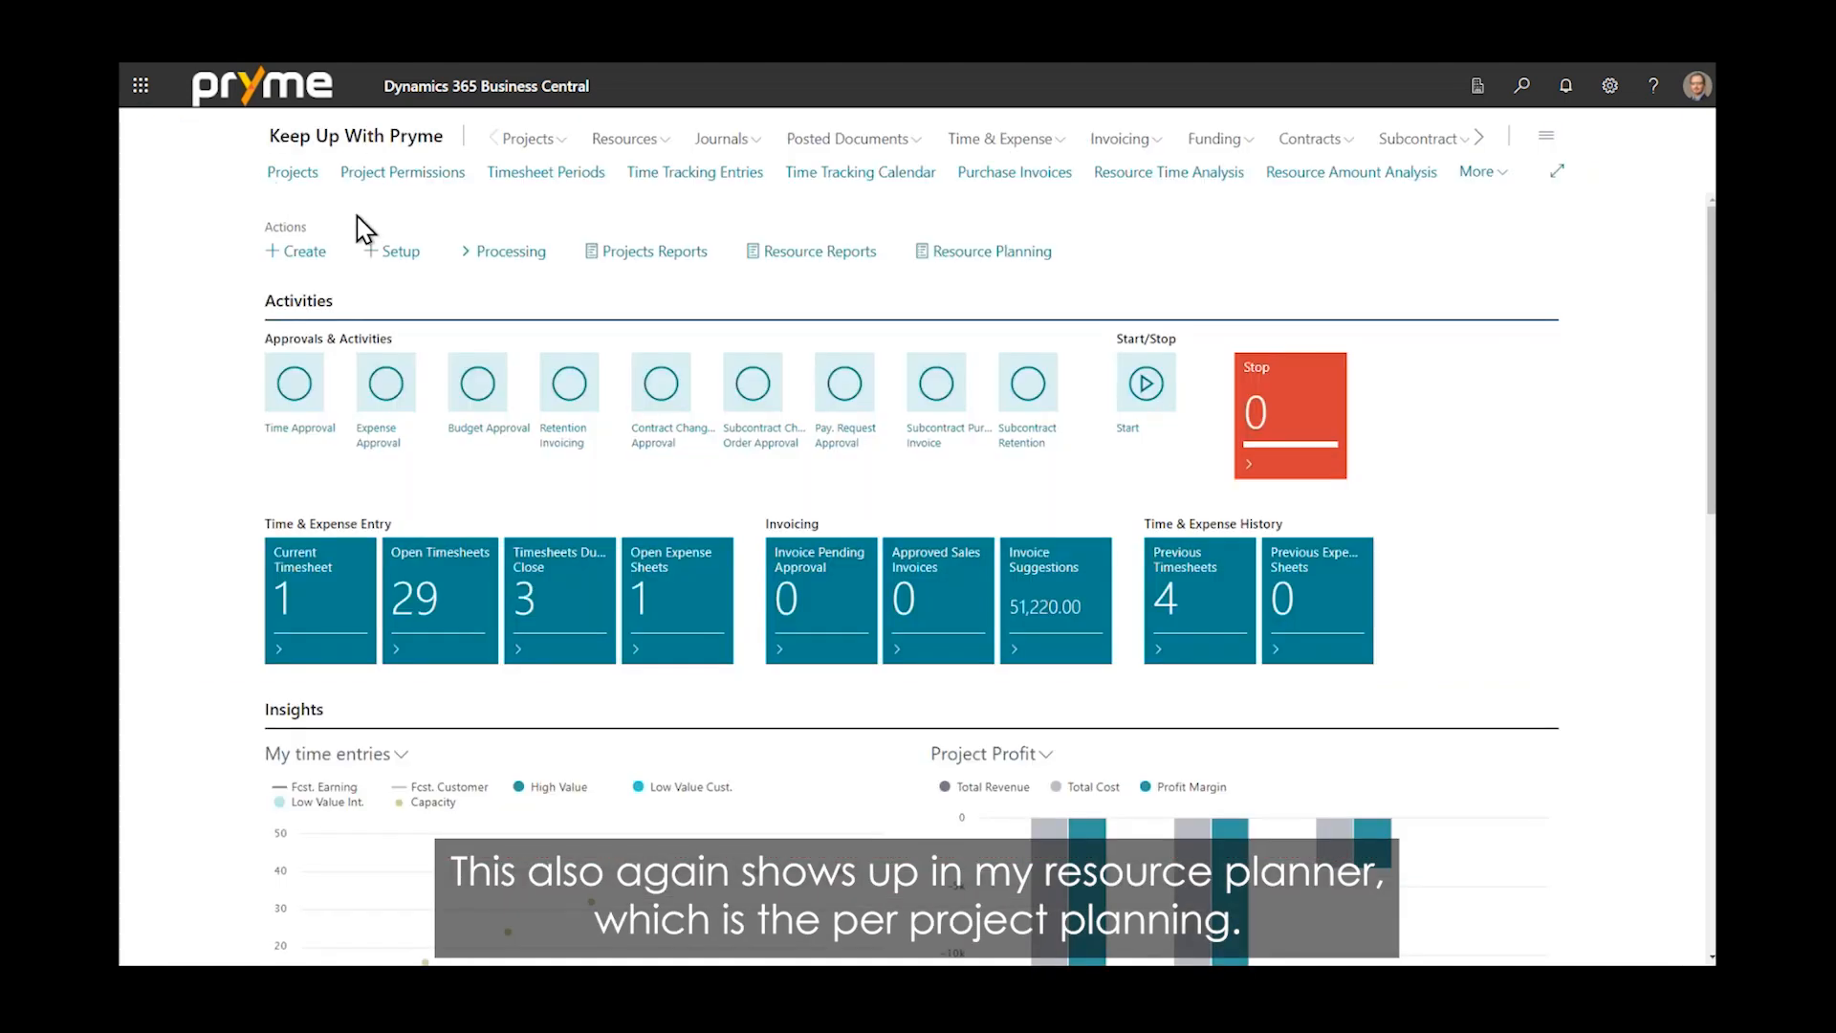
{"action": "left_click", "coordinate": [959, 253]}
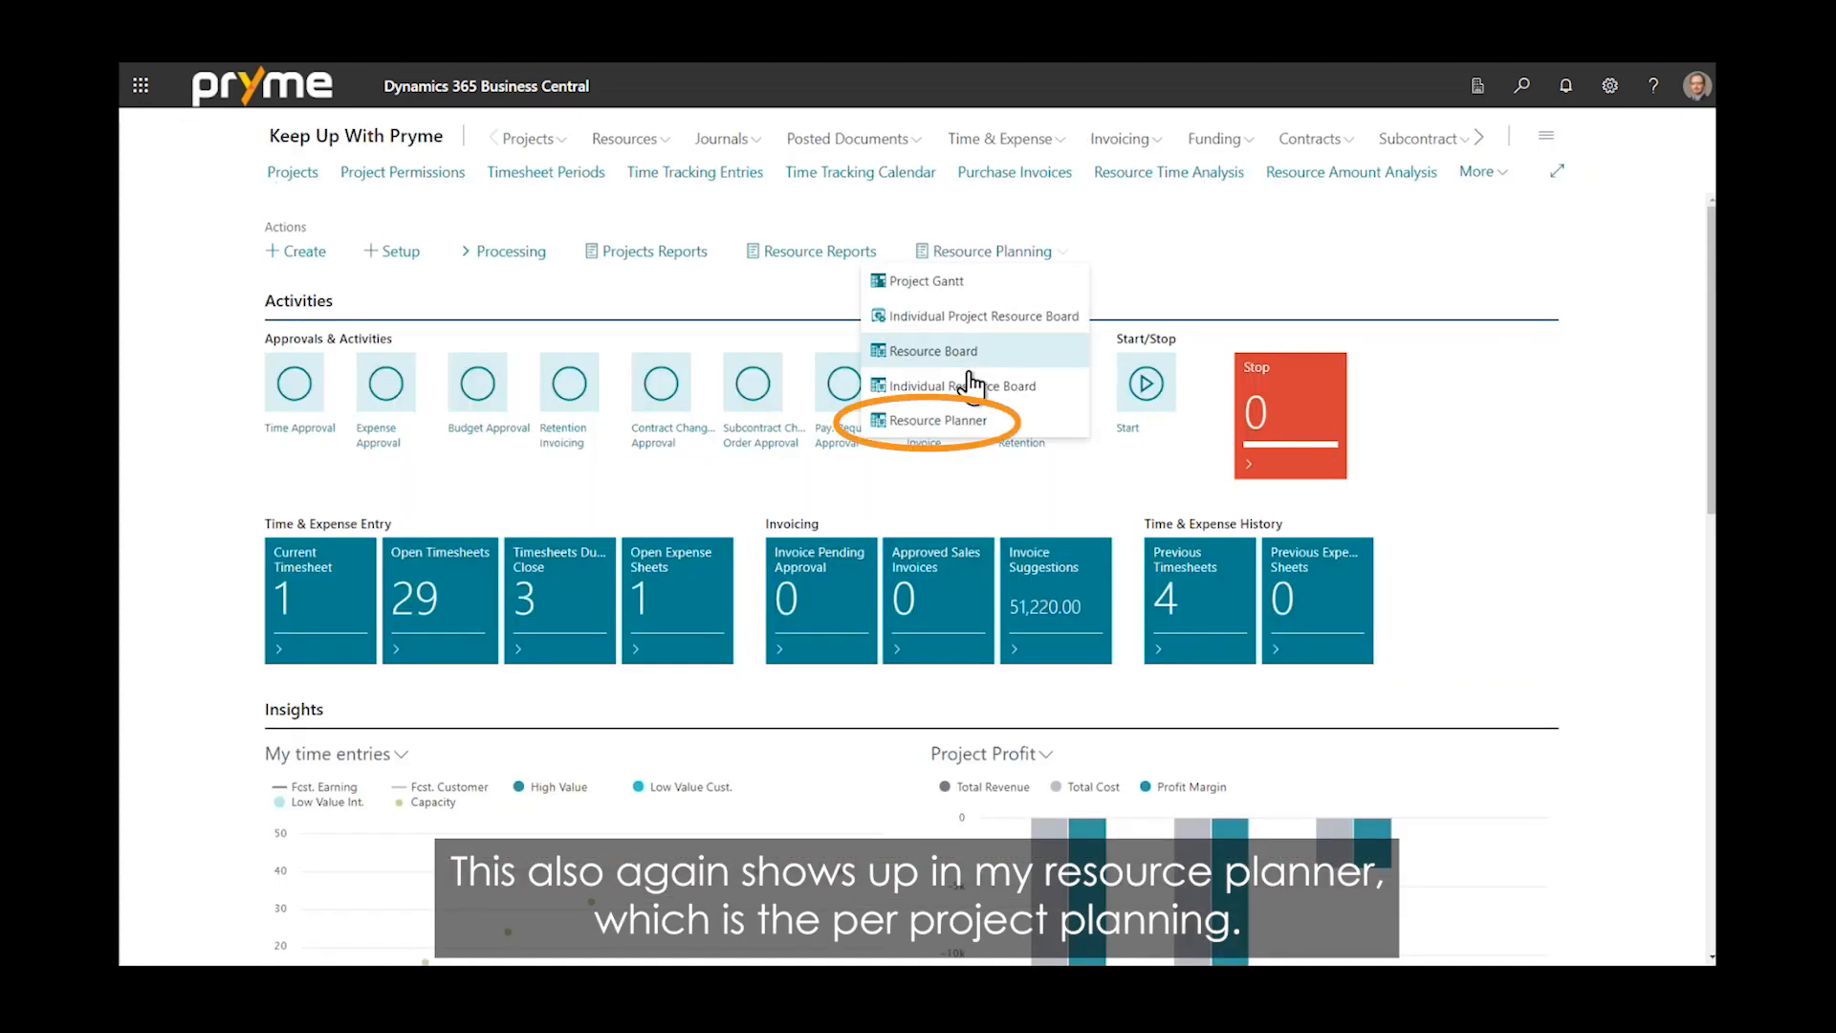
{"action": "left_click", "coordinate": [956, 427]}
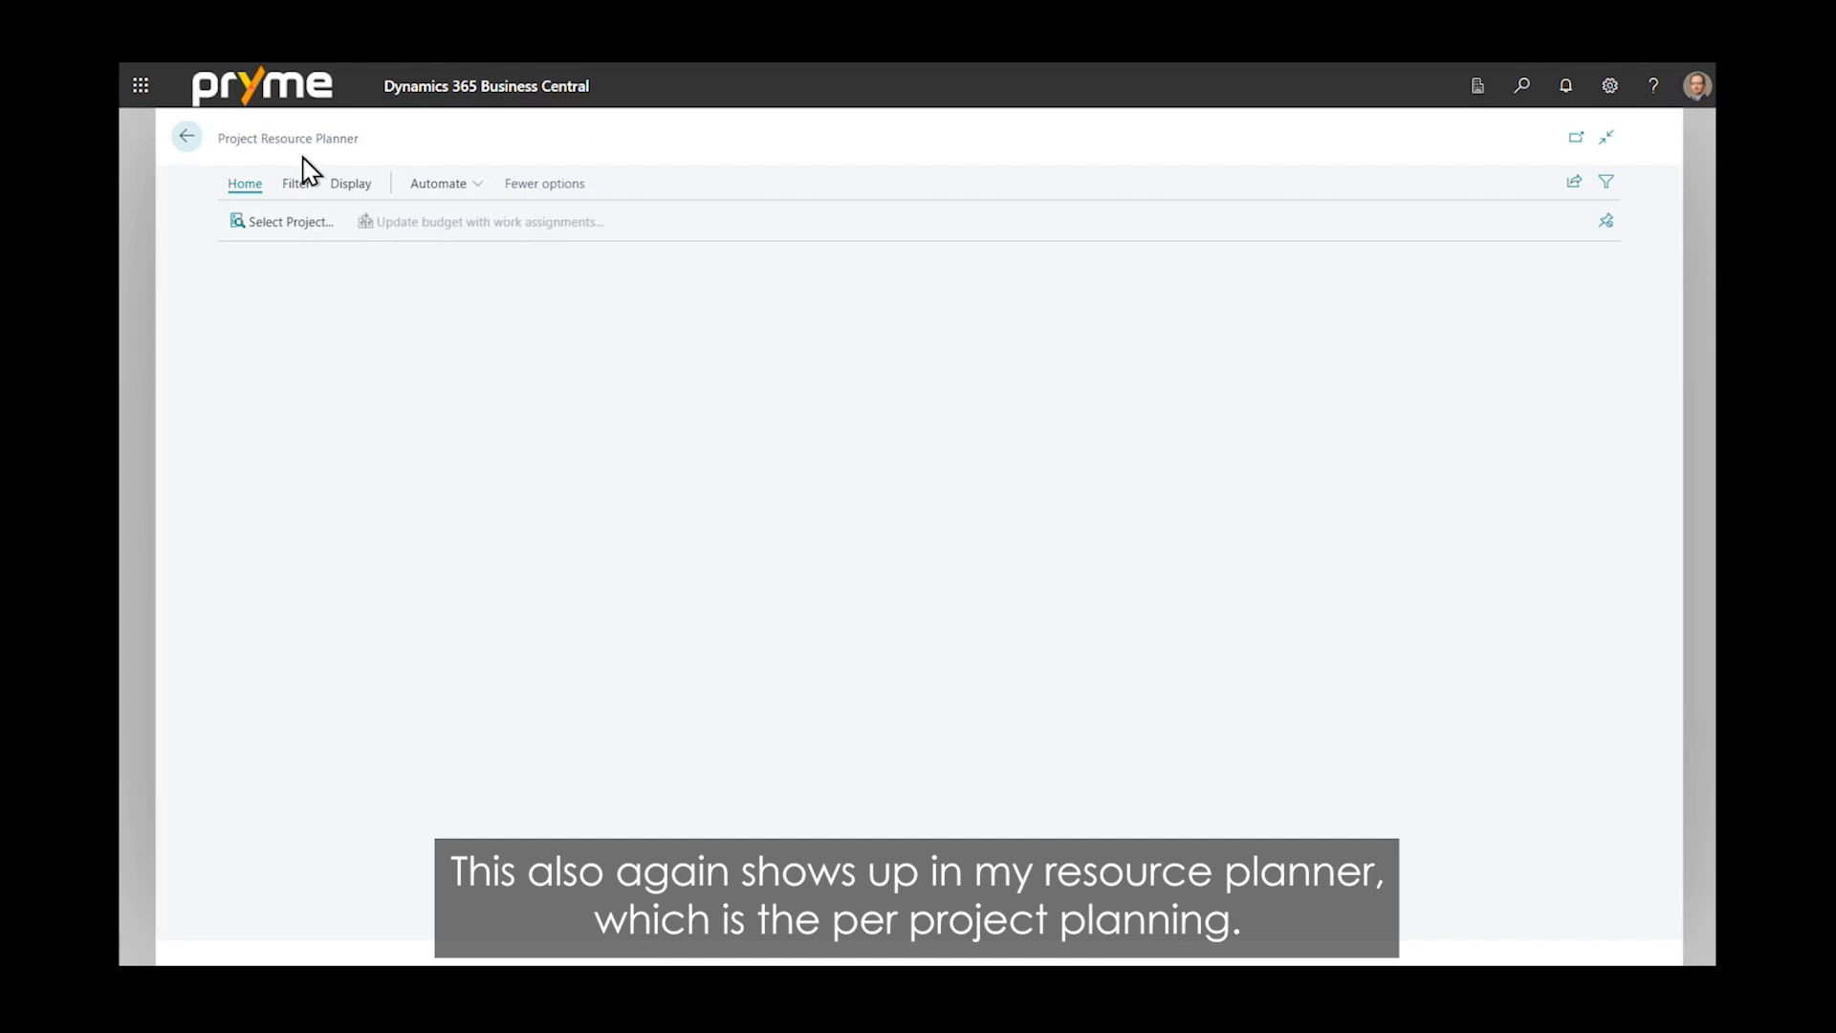
{"action": "left_click", "coordinate": [285, 229]}
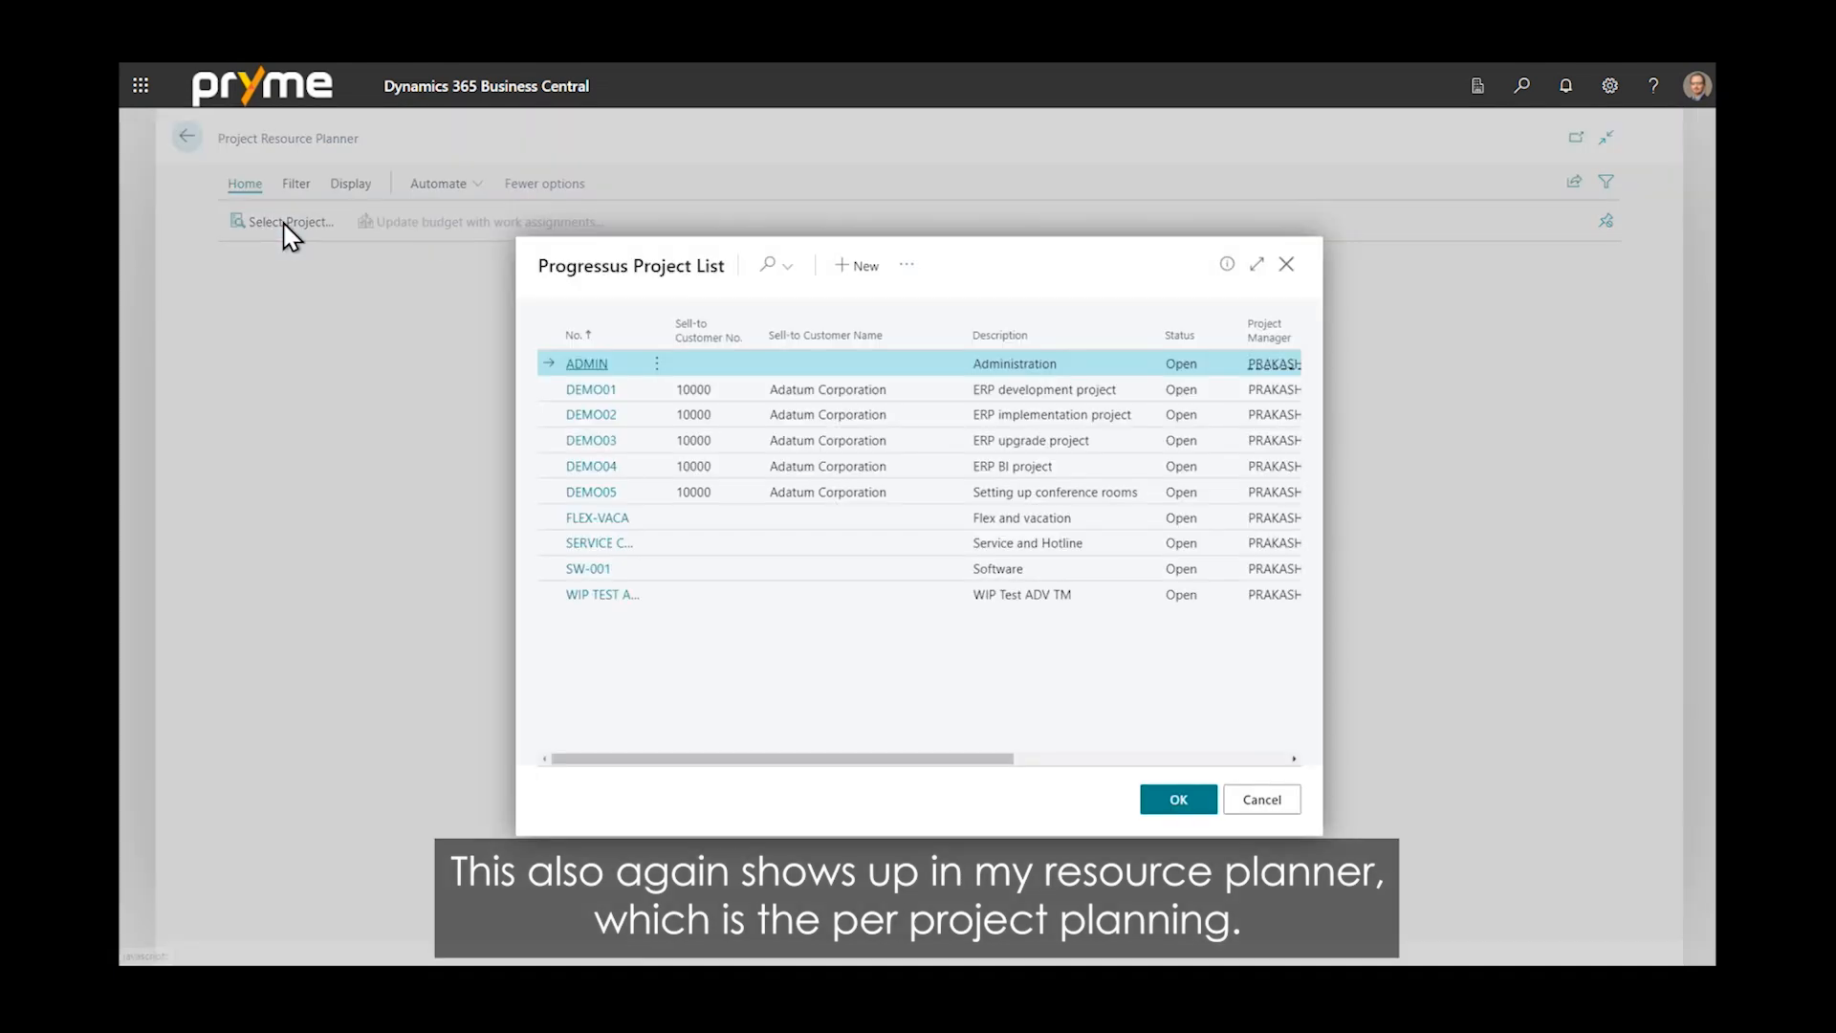
{"action": "left_click", "coordinate": [585, 572]}
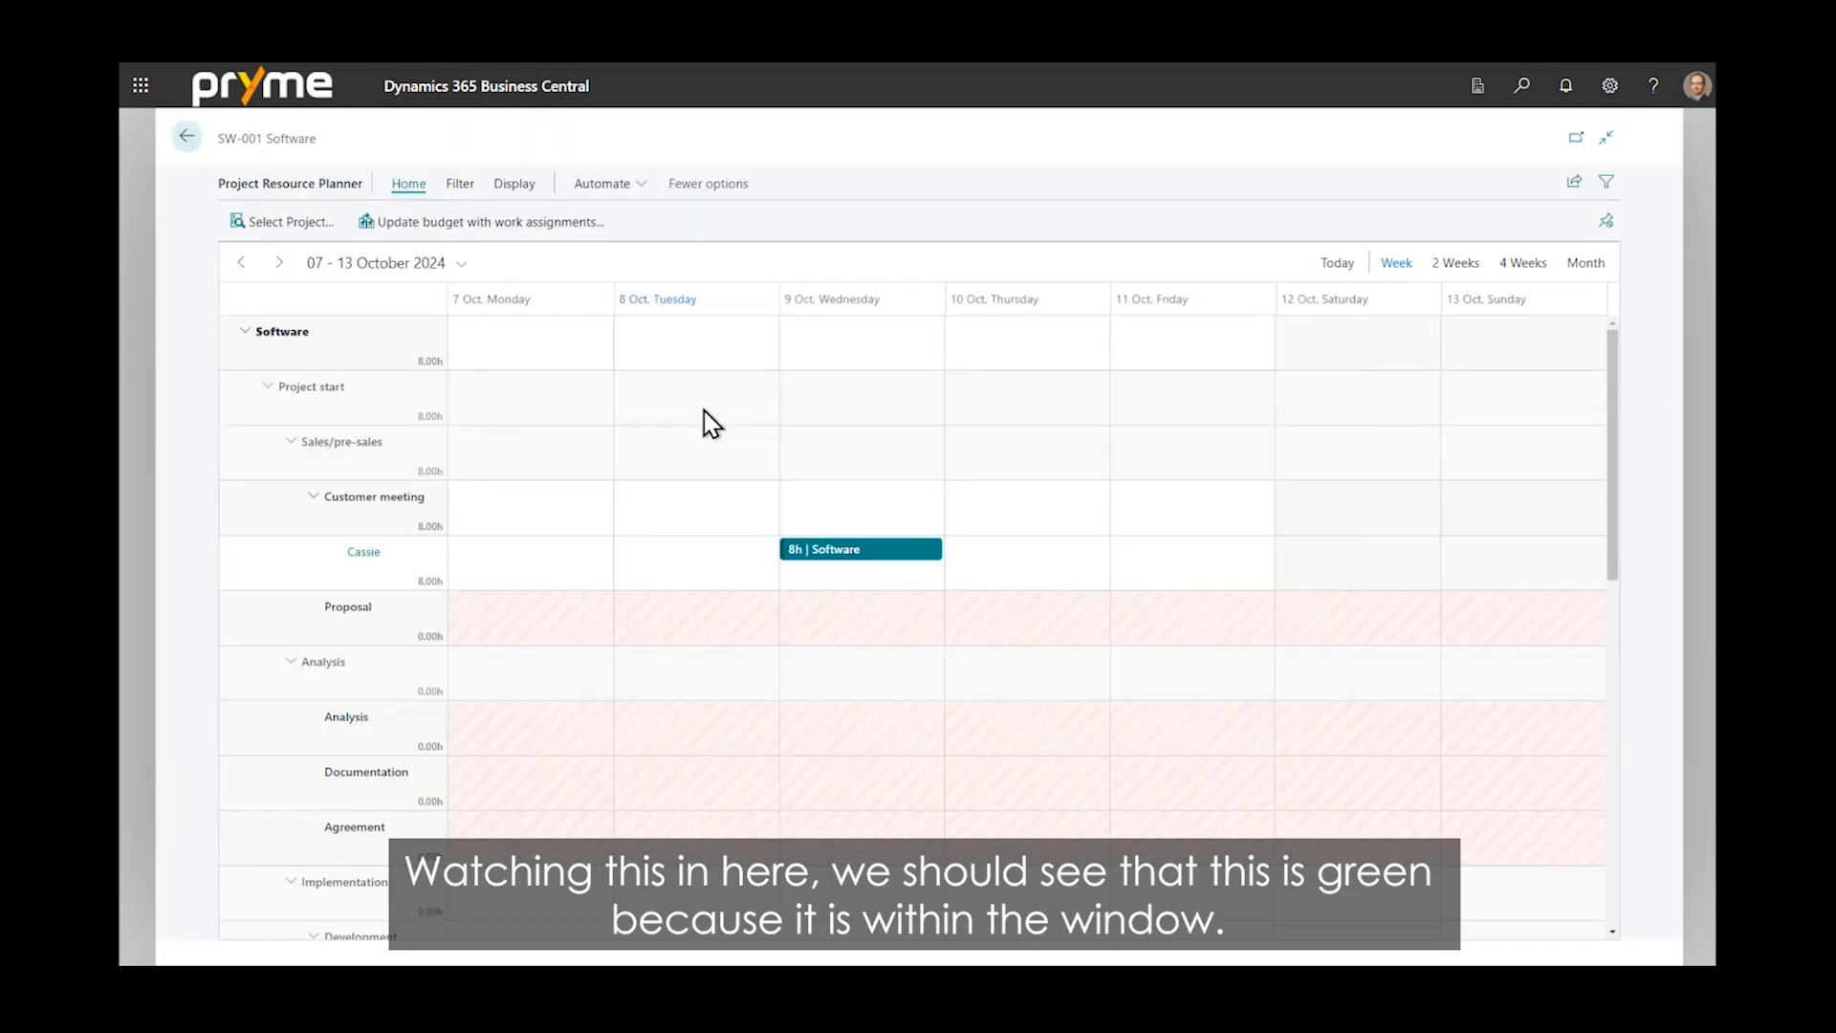
{"action": "mouse_move", "coordinate": [793, 560]}
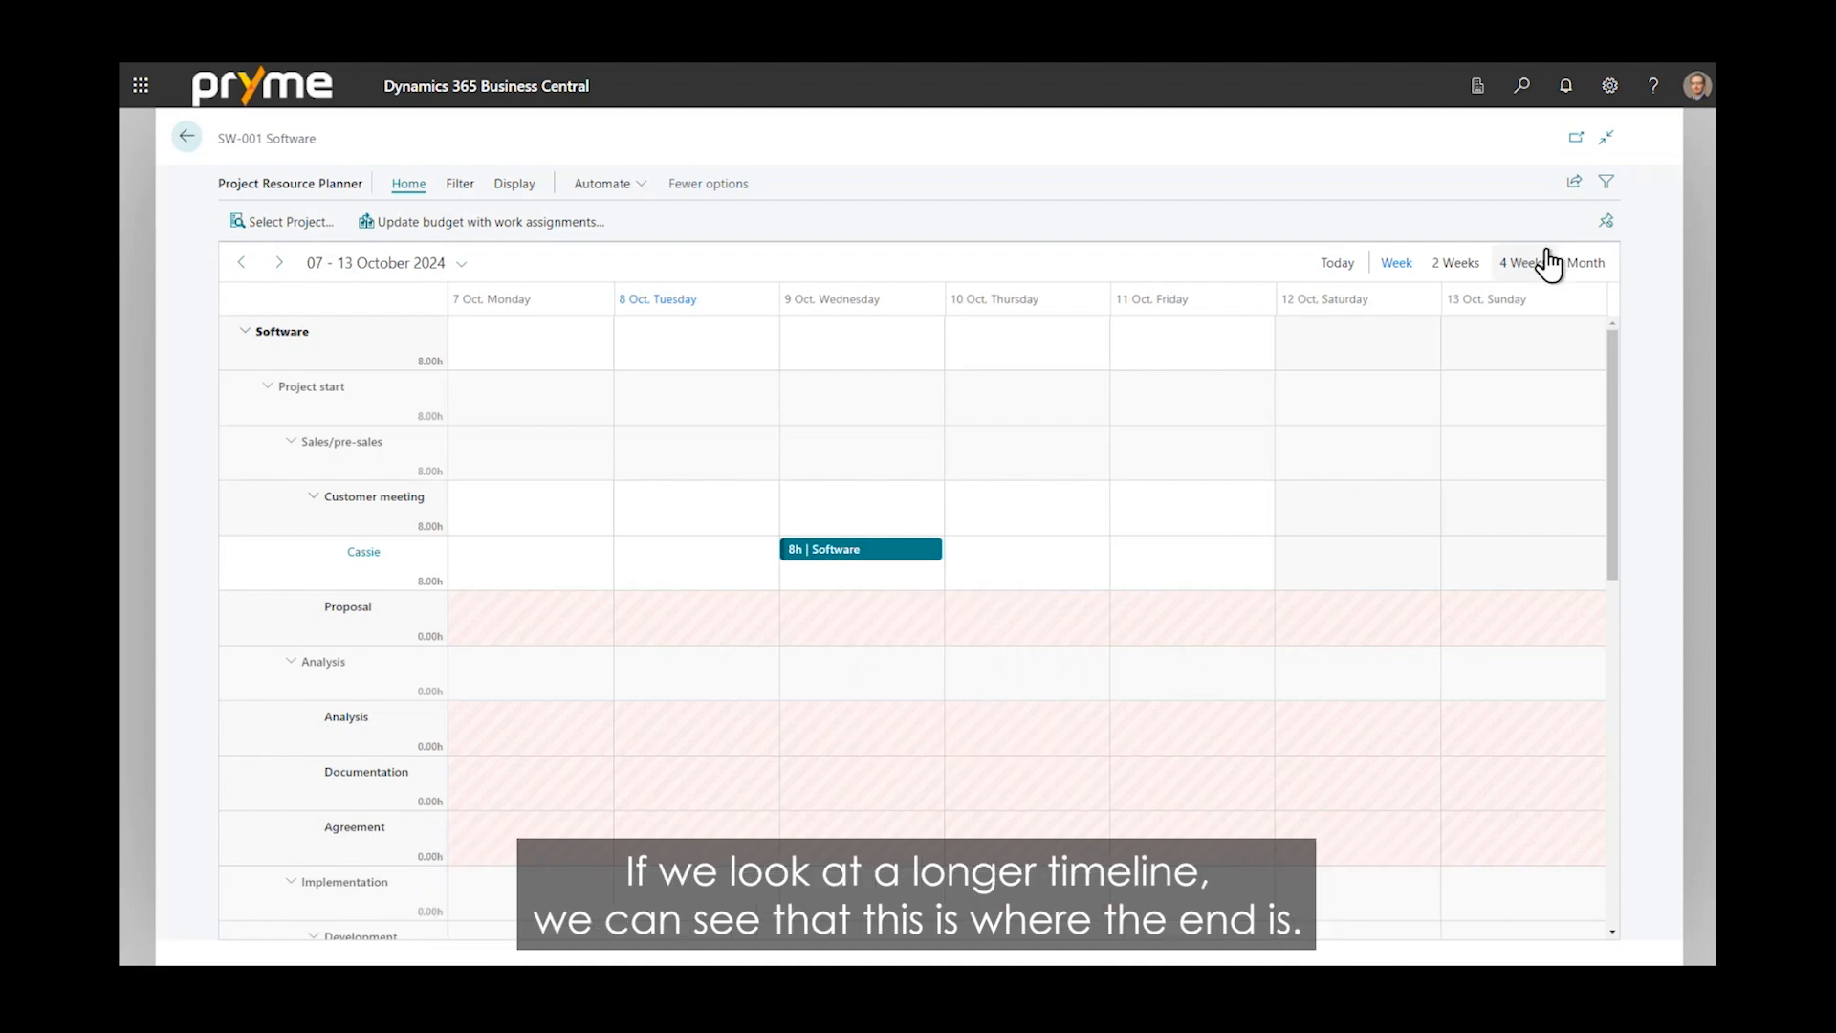
{"action": "left_click", "coordinate": [1583, 266]}
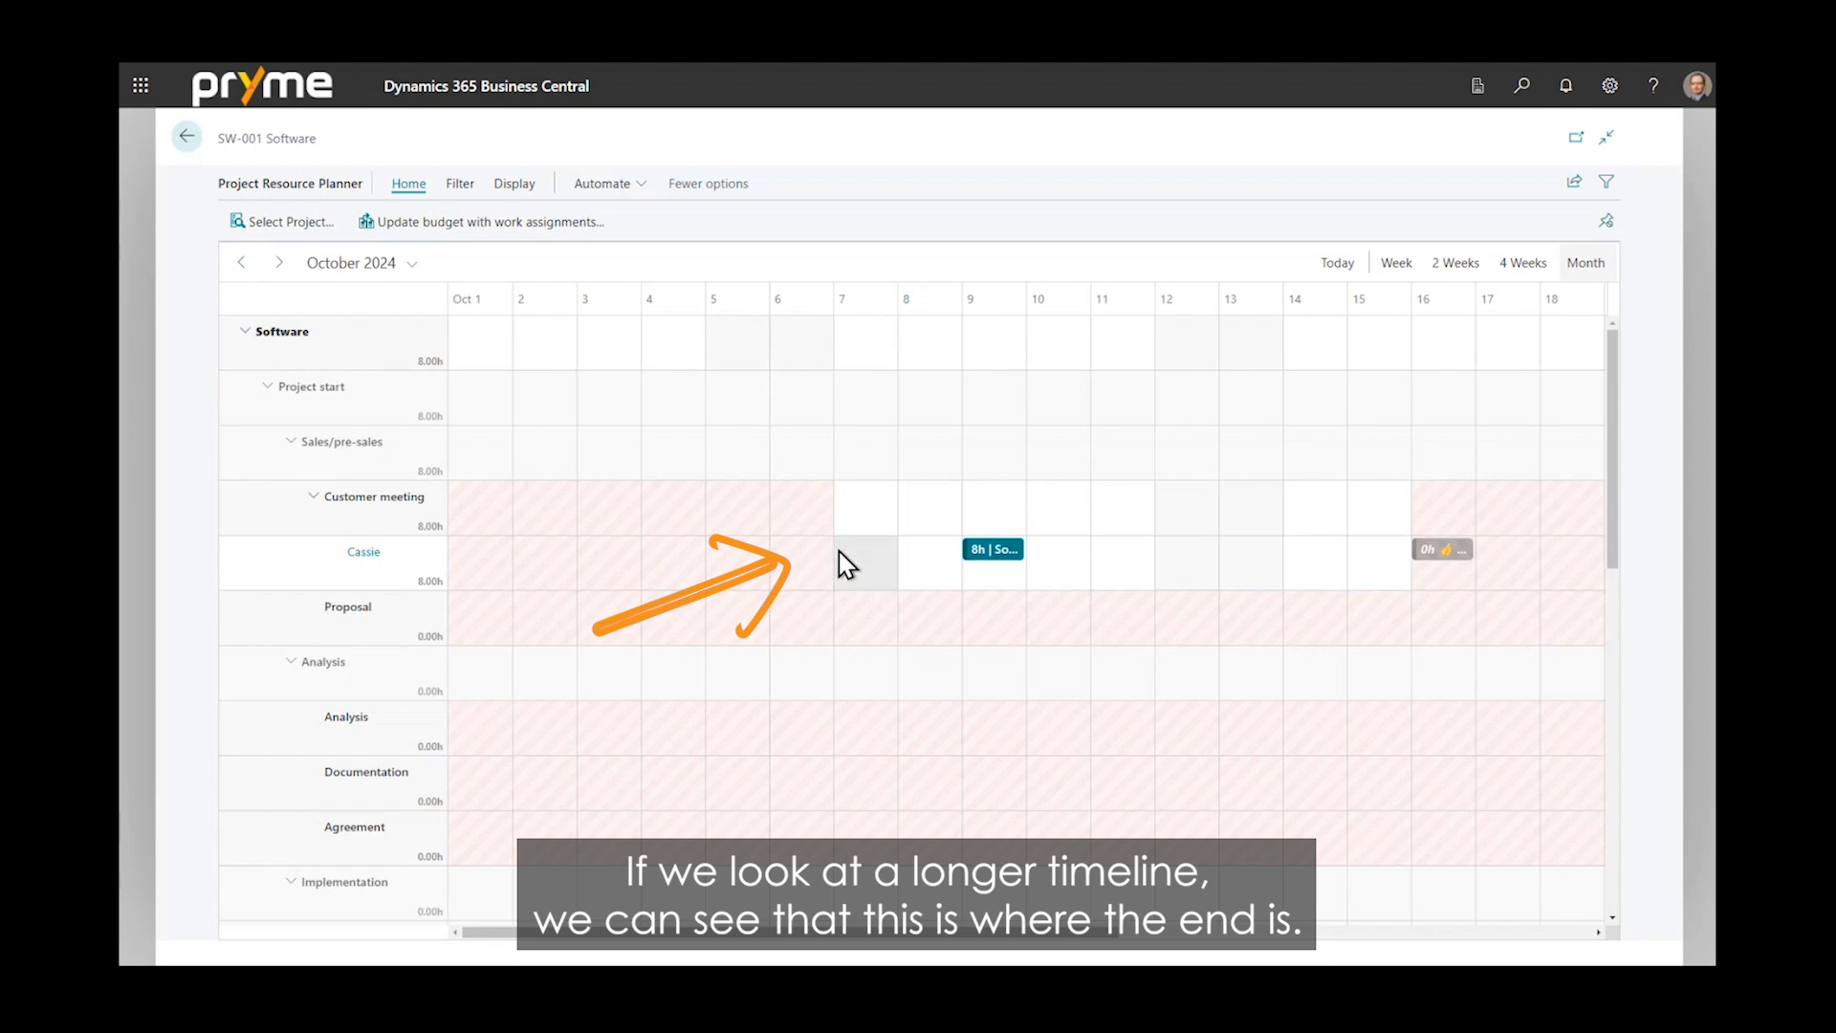
{"action": "mouse_move", "coordinate": [1014, 542]}
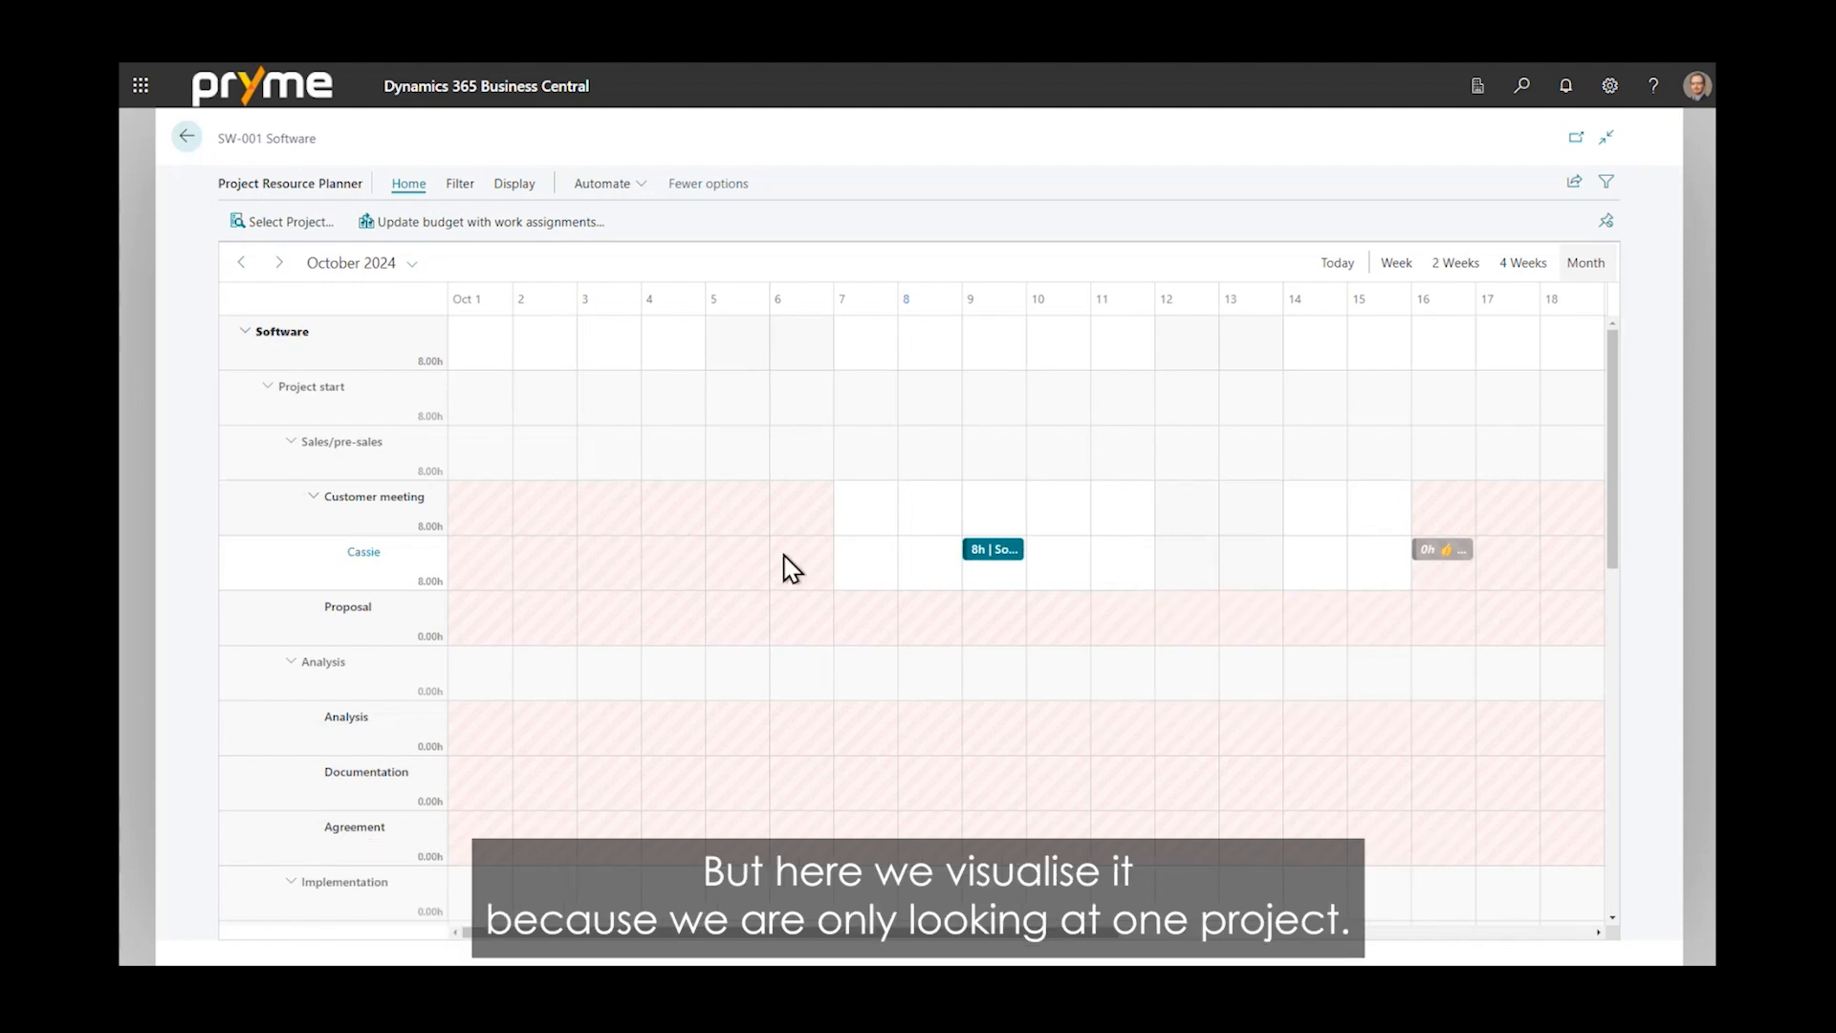
Open the Project Gantt for SW-001 and examine the work assignment planned under the Customer meeting task
{"action": "left_click", "coordinate": [187, 135]}
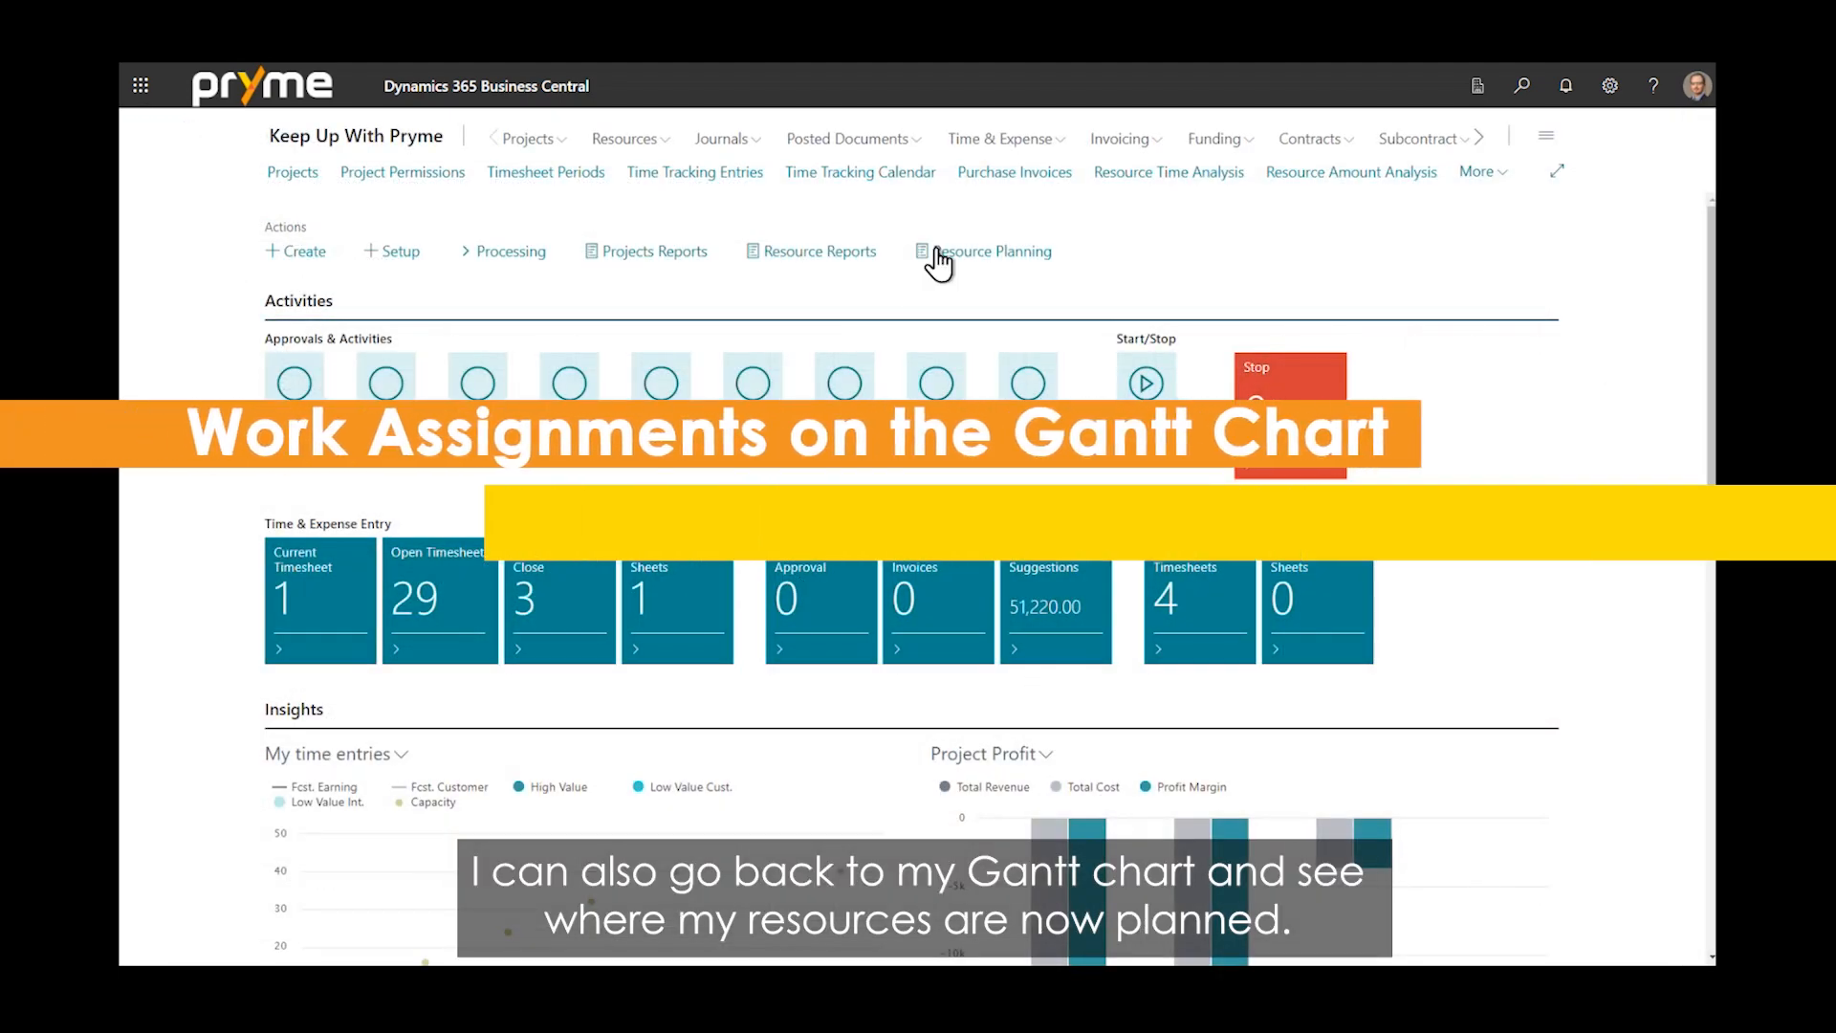
{"action": "left_click", "coordinate": [991, 251]}
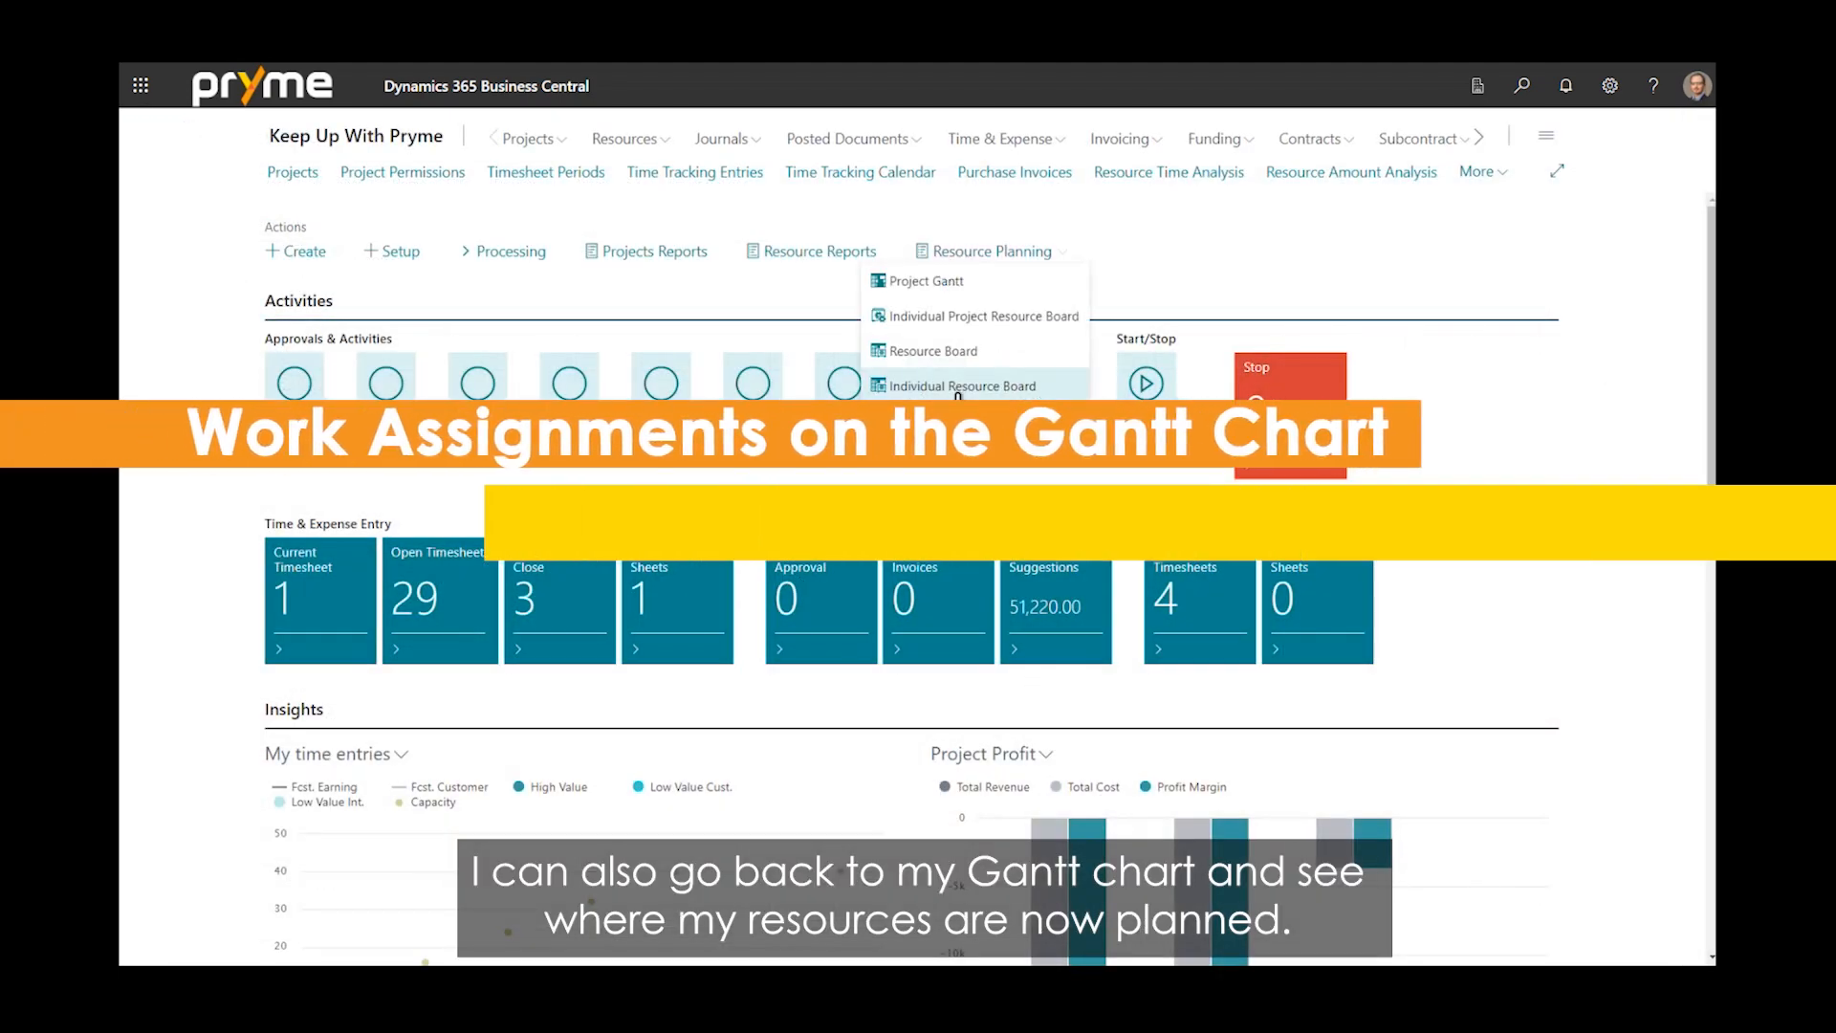
{"action": "left_click", "coordinate": [944, 279]}
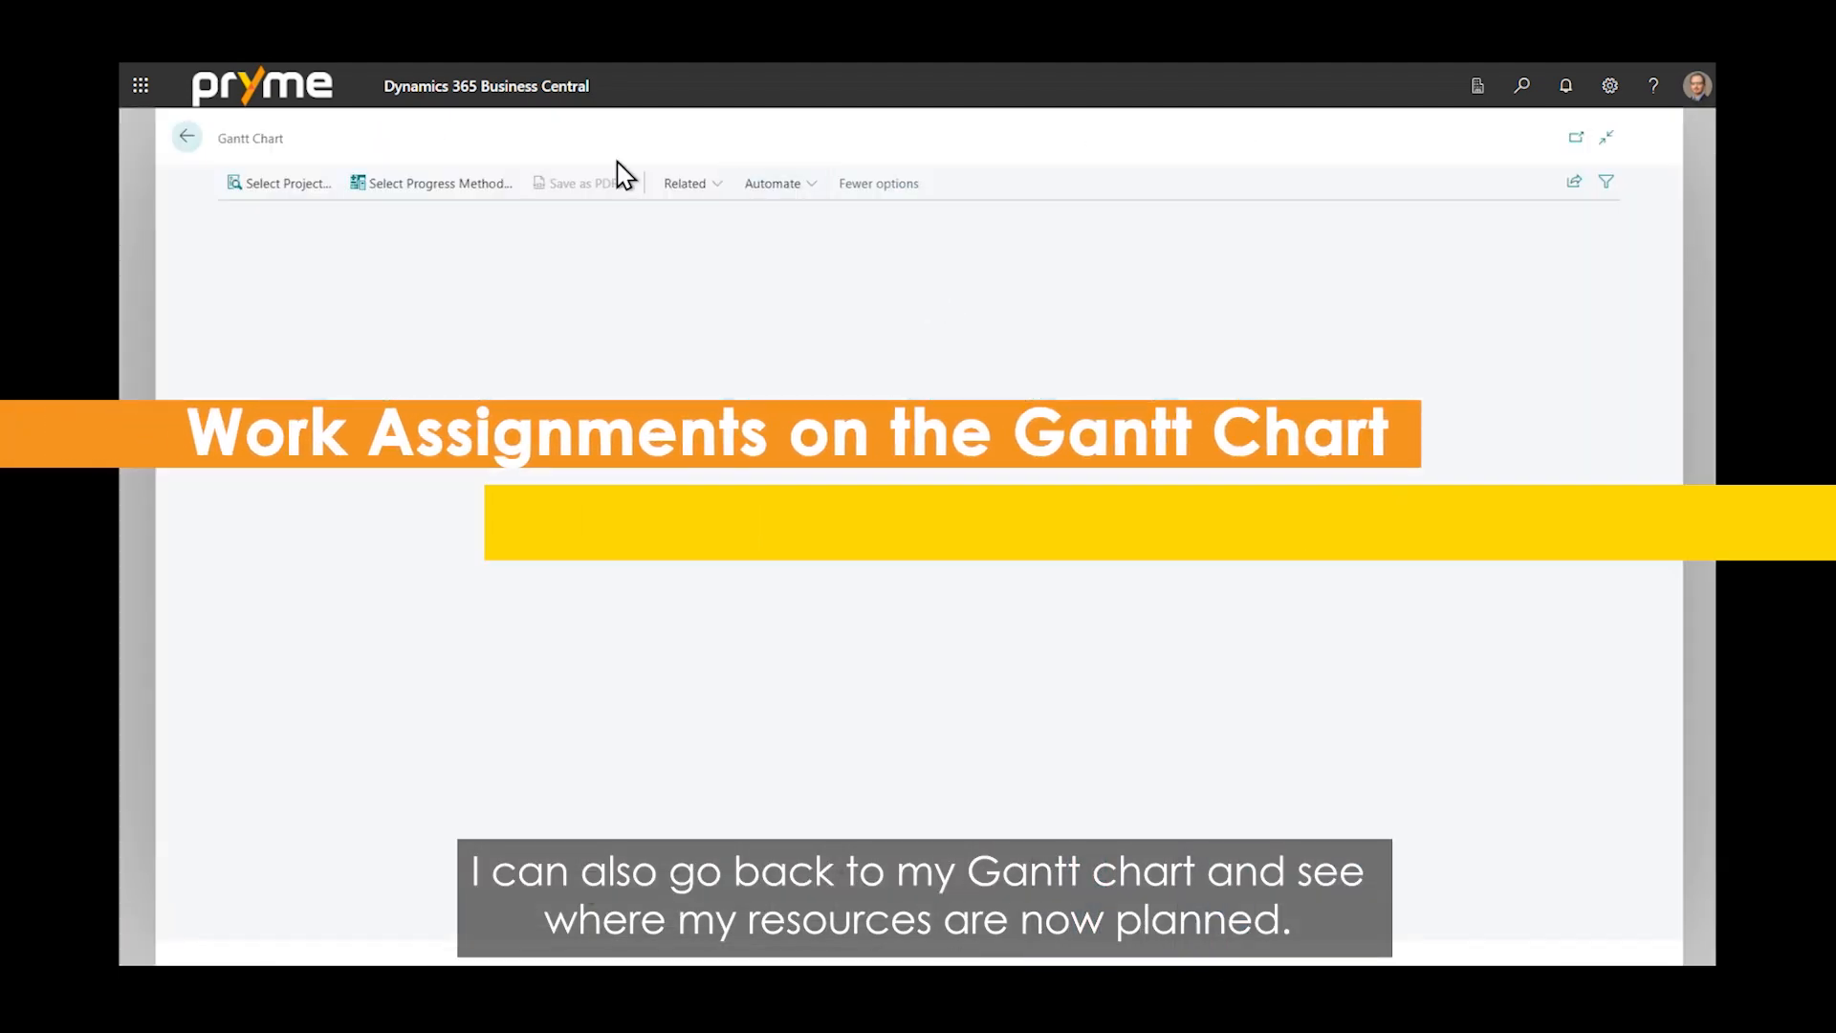
{"action": "left_click", "coordinate": [275, 184]}
{"action": "double_click", "coordinate": [565, 578]}
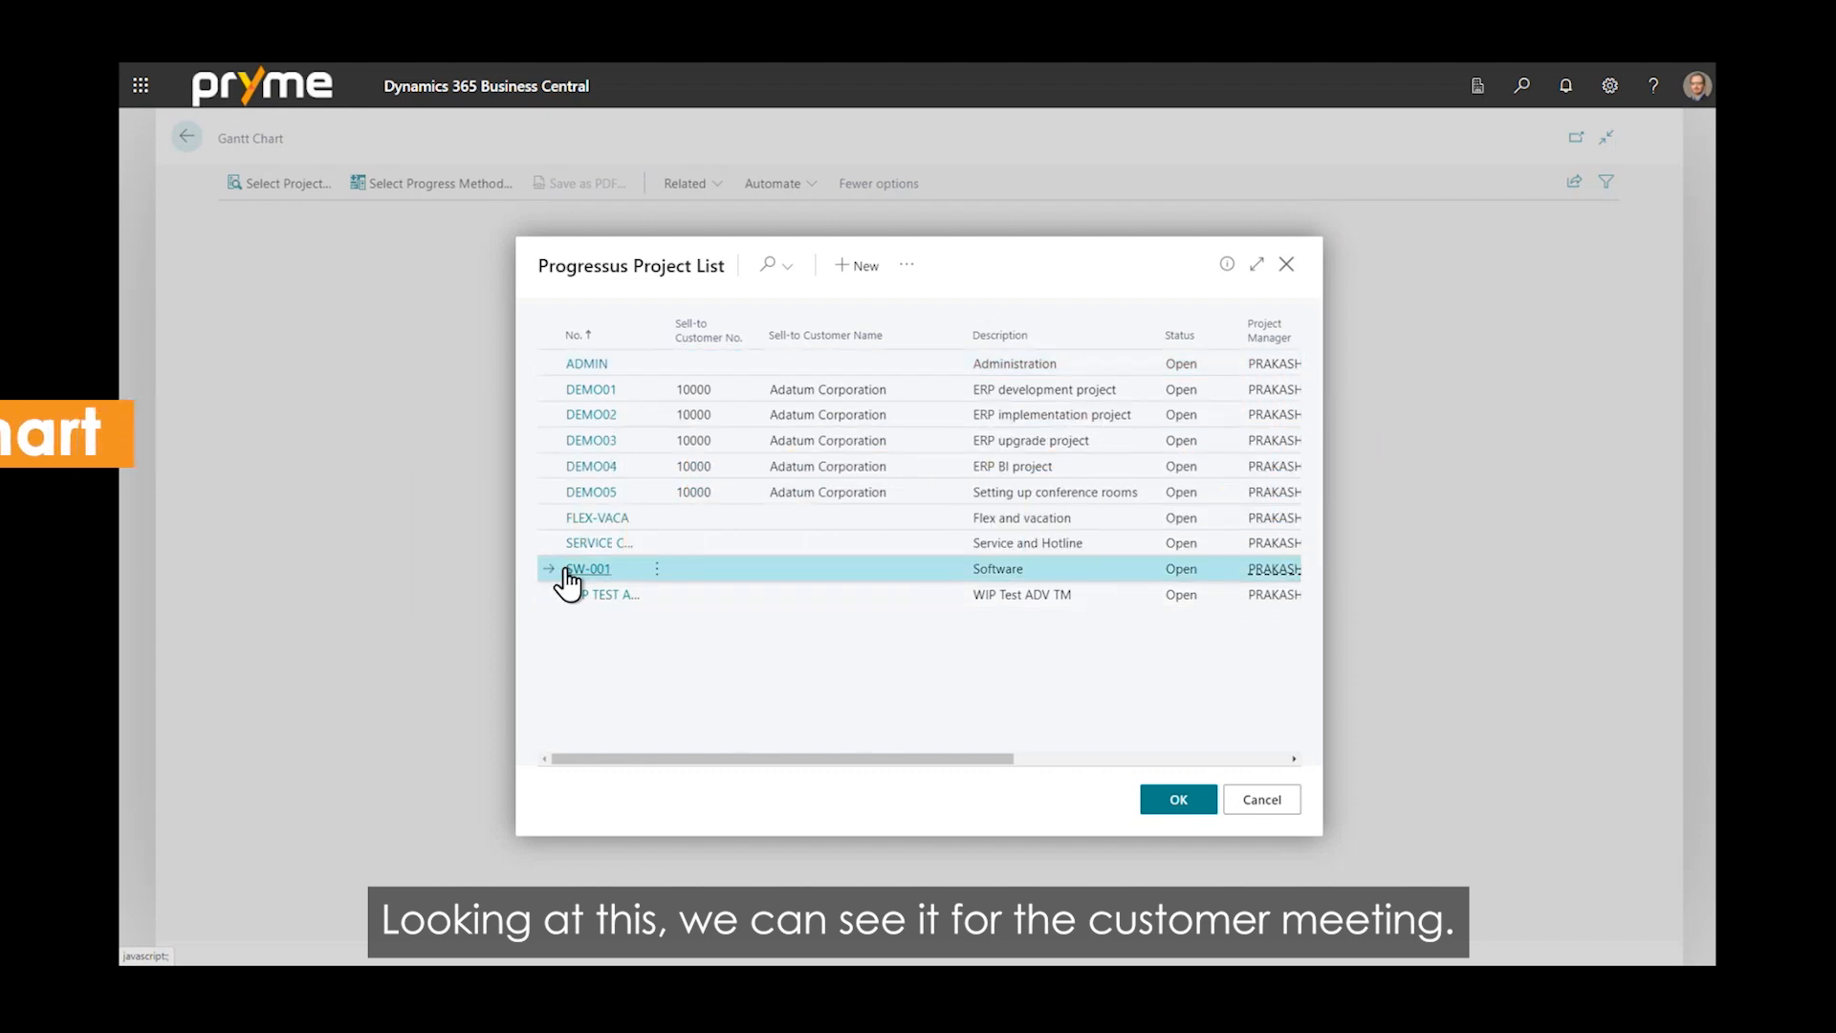
{"action": "mouse_move", "coordinate": [554, 377]}
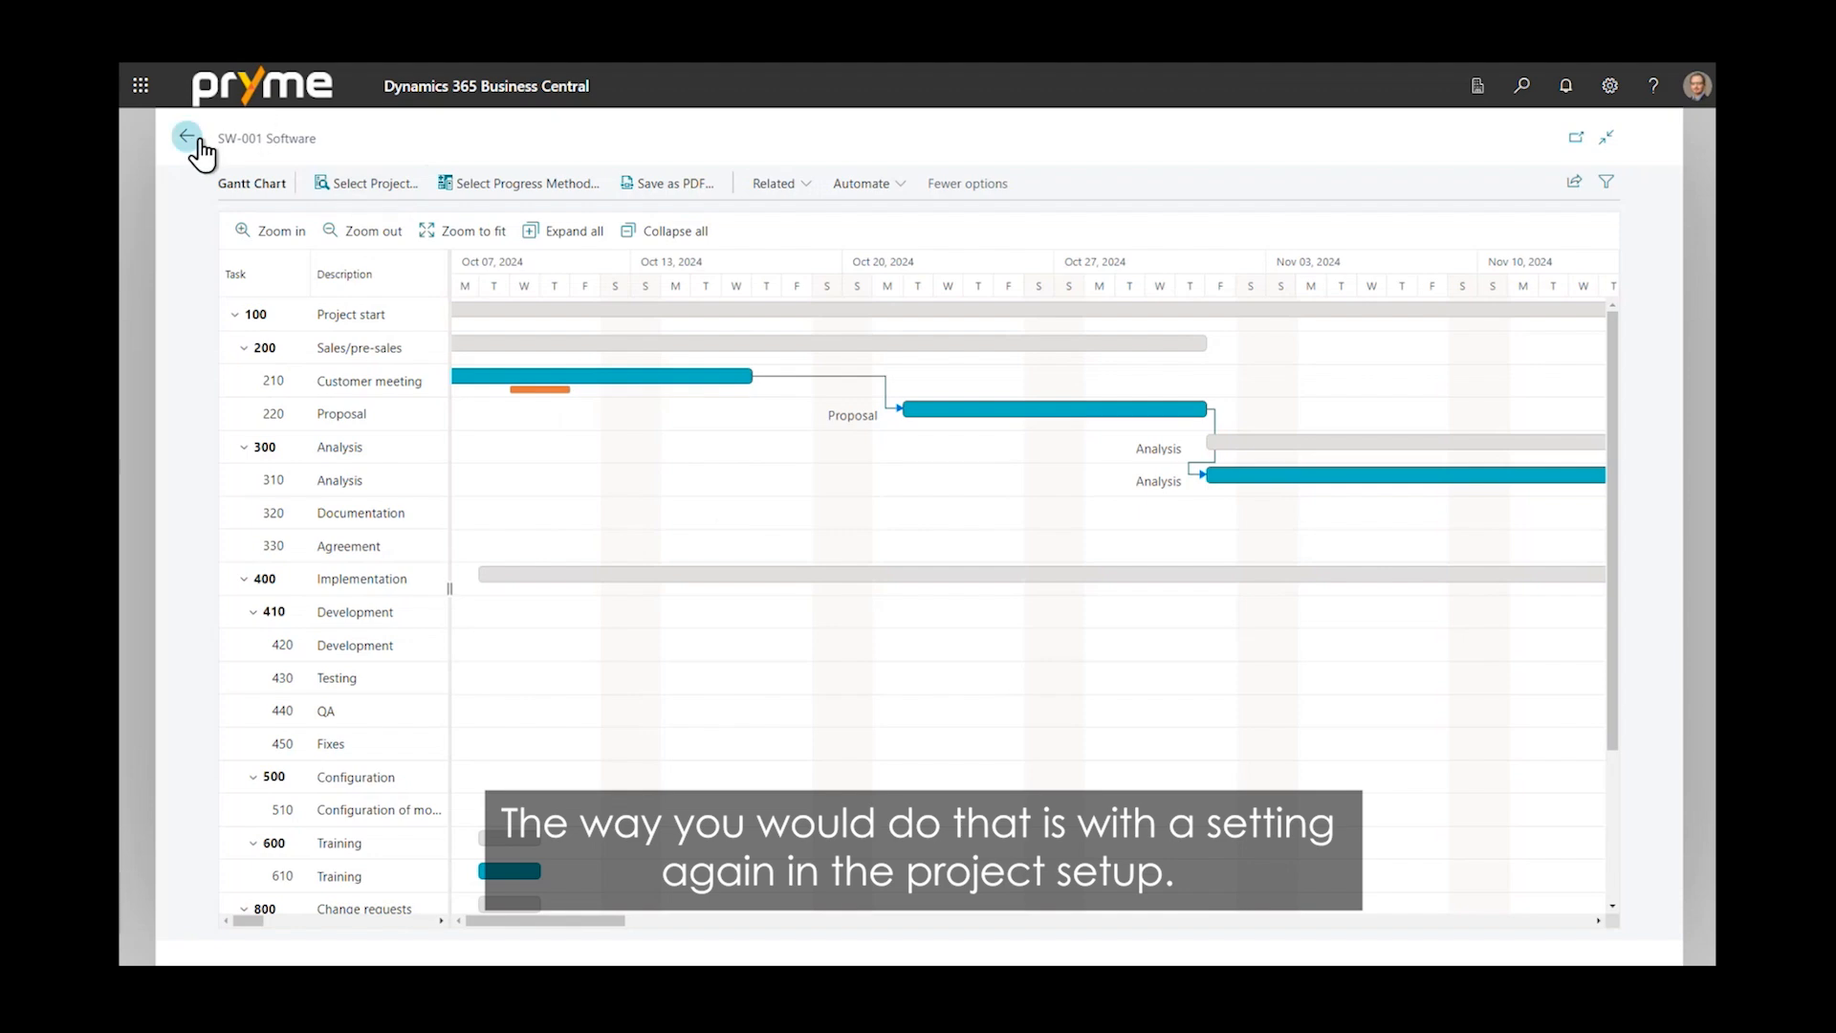
Set Move Budget with Task to Same number of days in the Progressus Project Setup
{"action": "left_click", "coordinate": [188, 138]}
{"action": "left_click", "coordinate": [405, 251]}
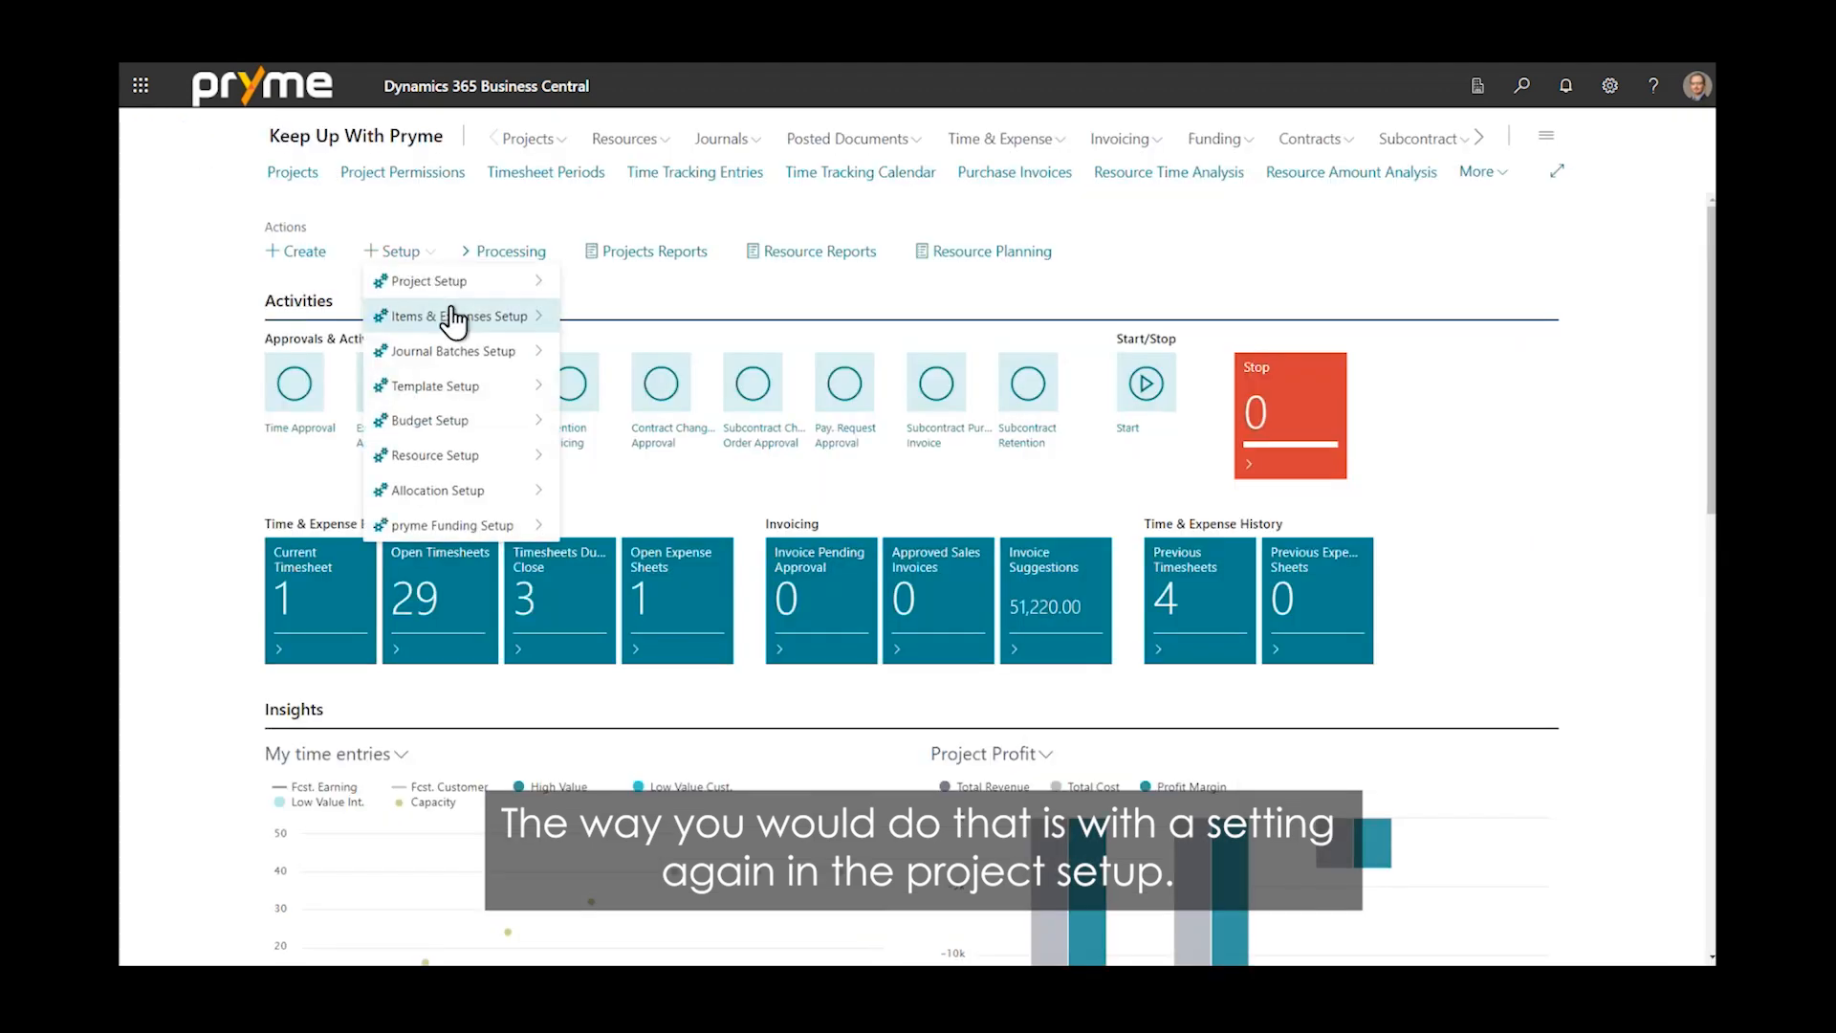
{"action": "mouse_move", "coordinate": [459, 296]}
{"action": "left_click", "coordinate": [626, 281]}
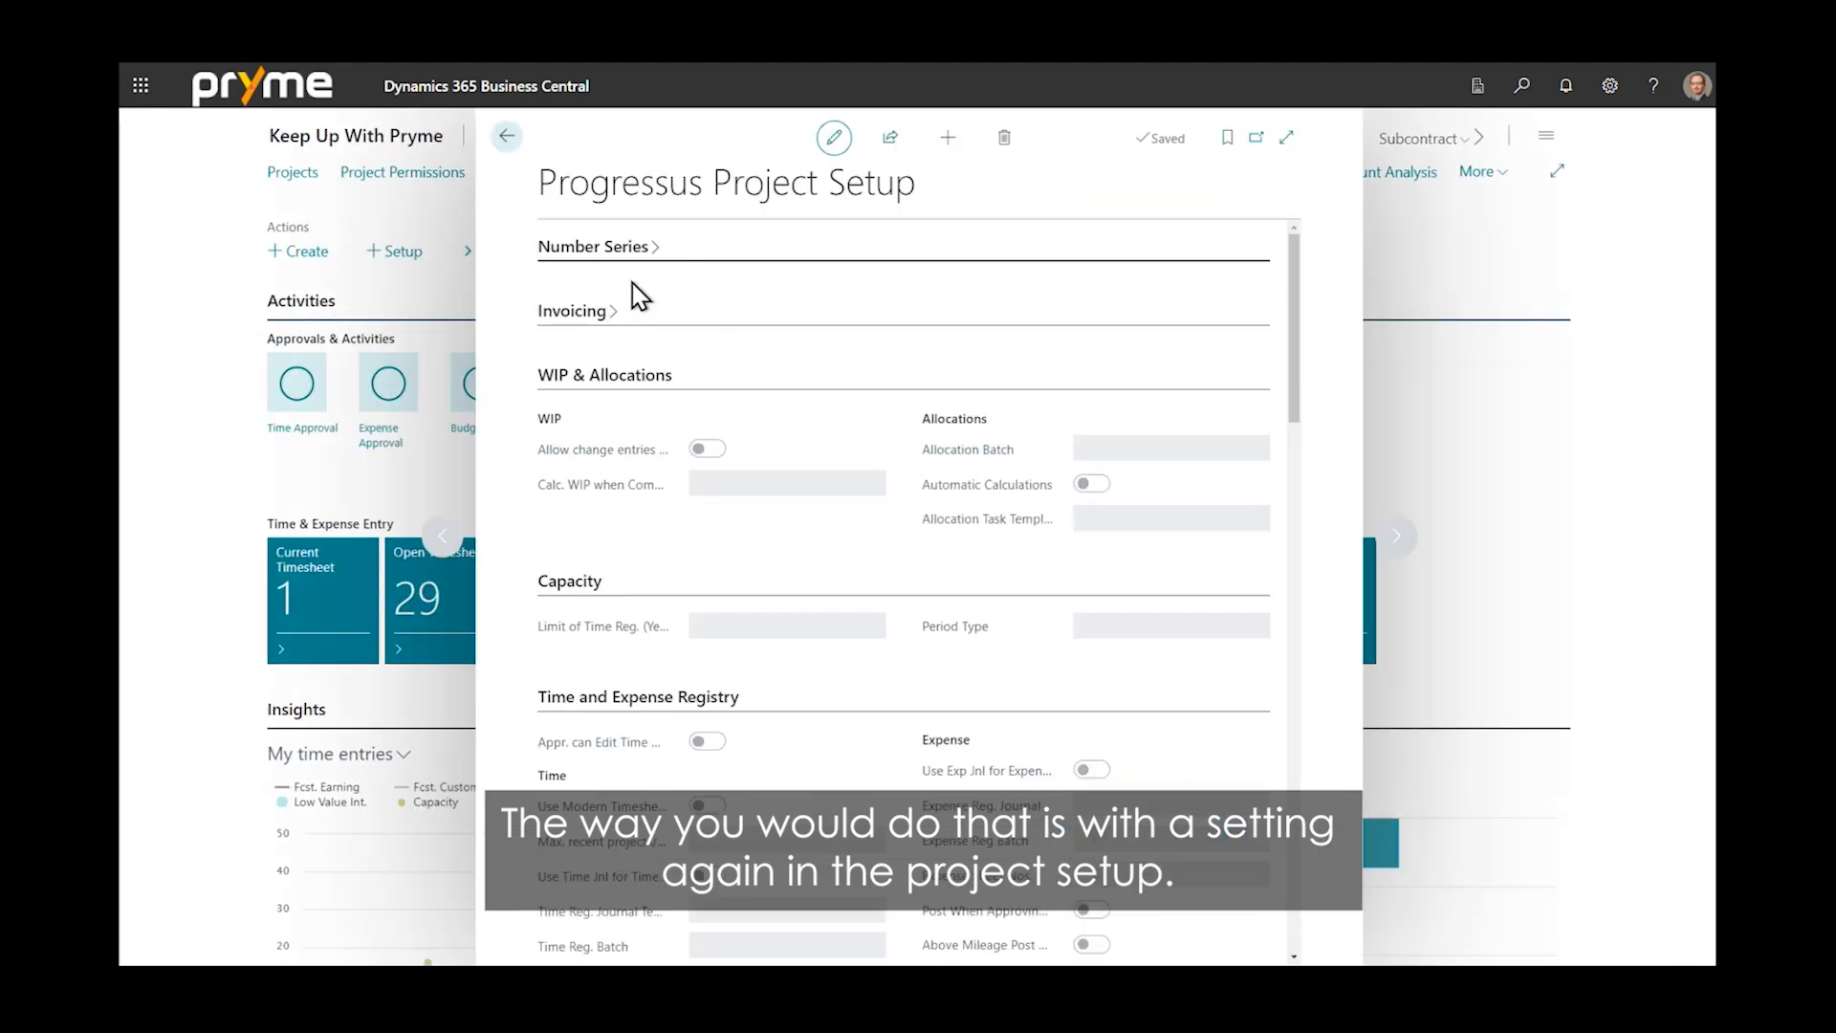
{"action": "scroll", "coordinate": [840, 438], "scroll_direction": "down", "scroll_amount": 8}
{"action": "scroll", "coordinate": [839, 436], "scroll_direction": "down", "scroll_amount": 10}
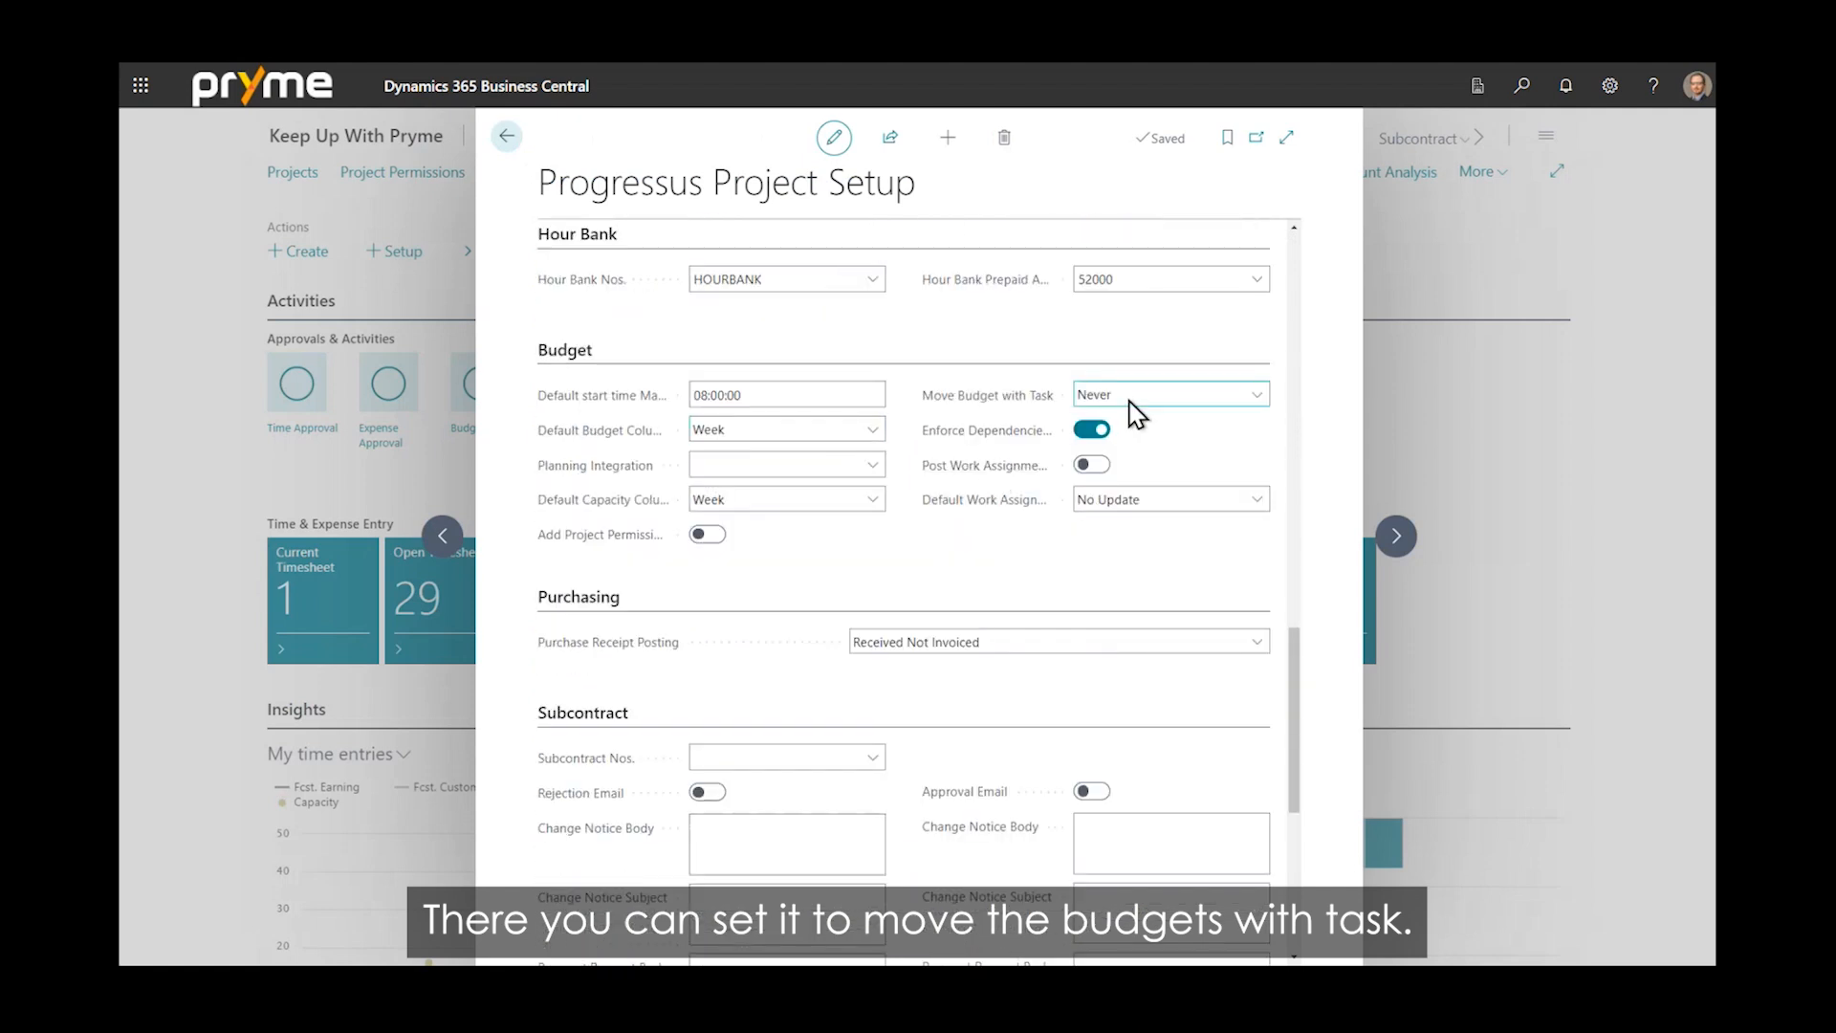
{"action": "mouse_move", "coordinate": [1014, 409]}
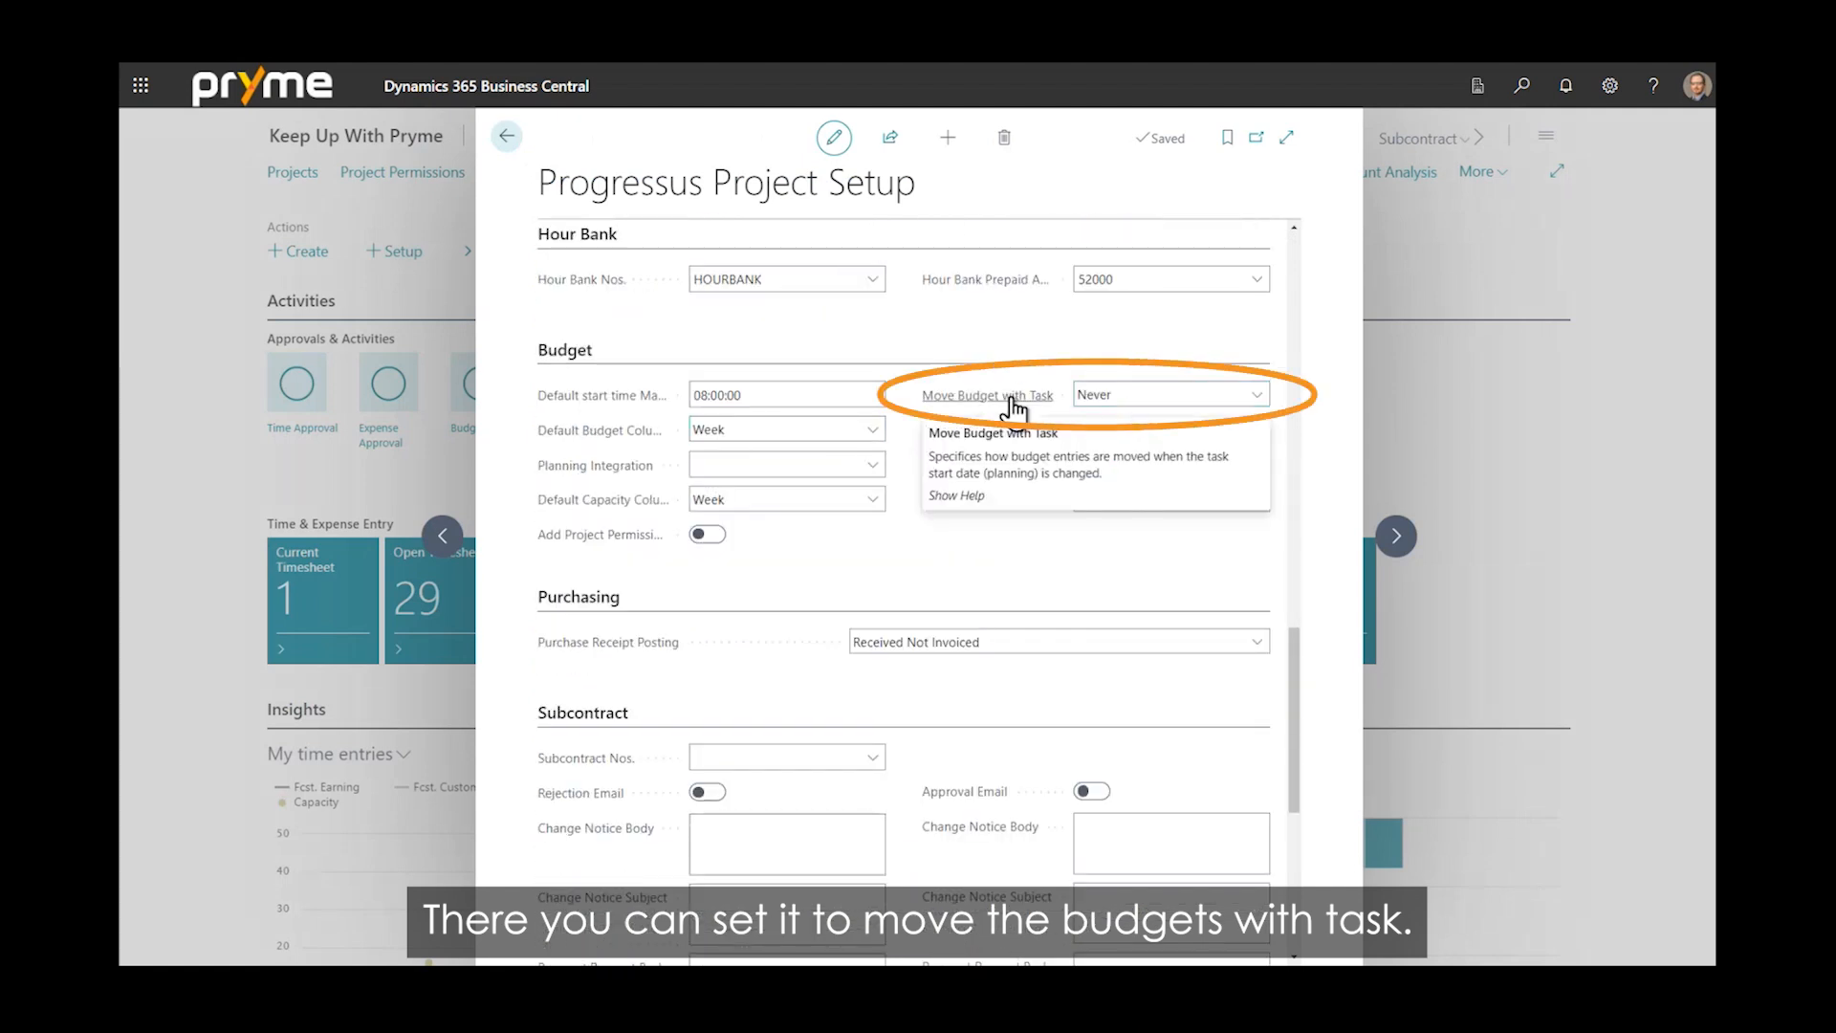
{"action": "left_click", "coordinate": [1146, 394]}
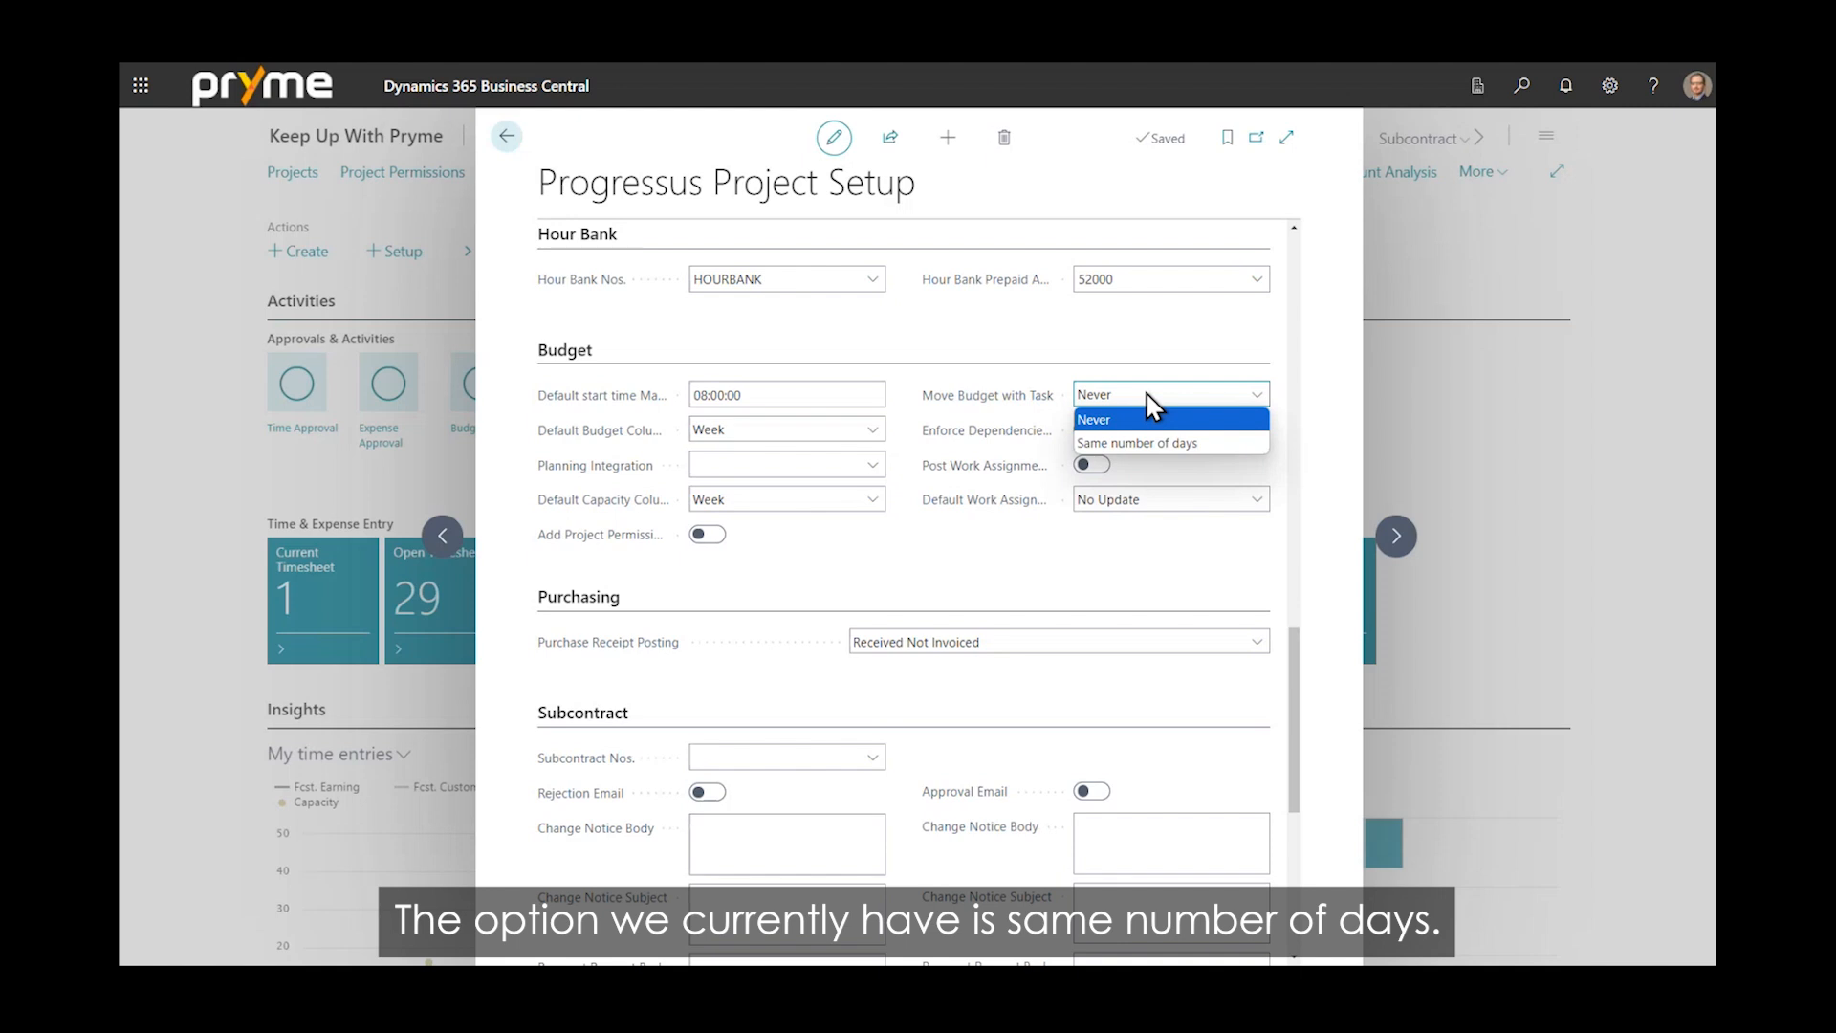
{"action": "left_click", "coordinate": [1150, 449]}
{"action": "left_click", "coordinate": [507, 136]}
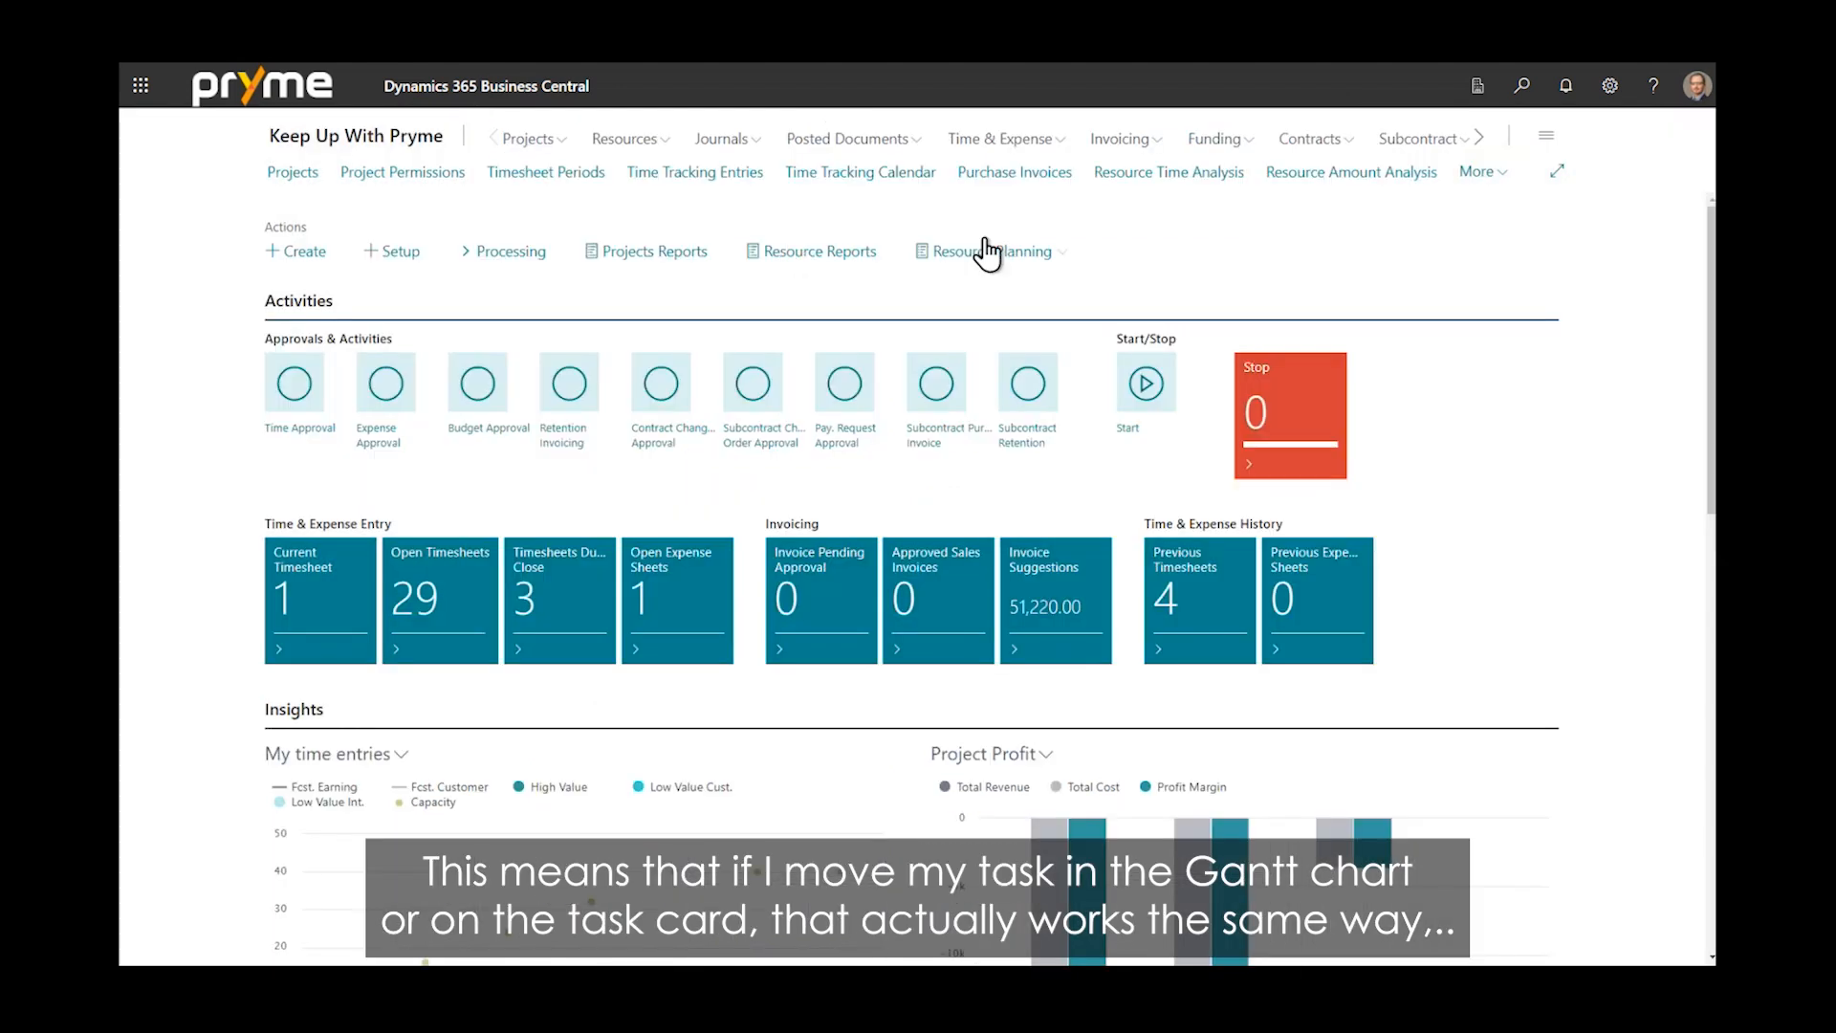
Reopen the SW-001 Gantt chart and move the Customer meeting task to start on 9 October 2024 and end on 18 October
{"action": "left_click", "coordinate": [985, 253]}
{"action": "left_click", "coordinate": [938, 289]}
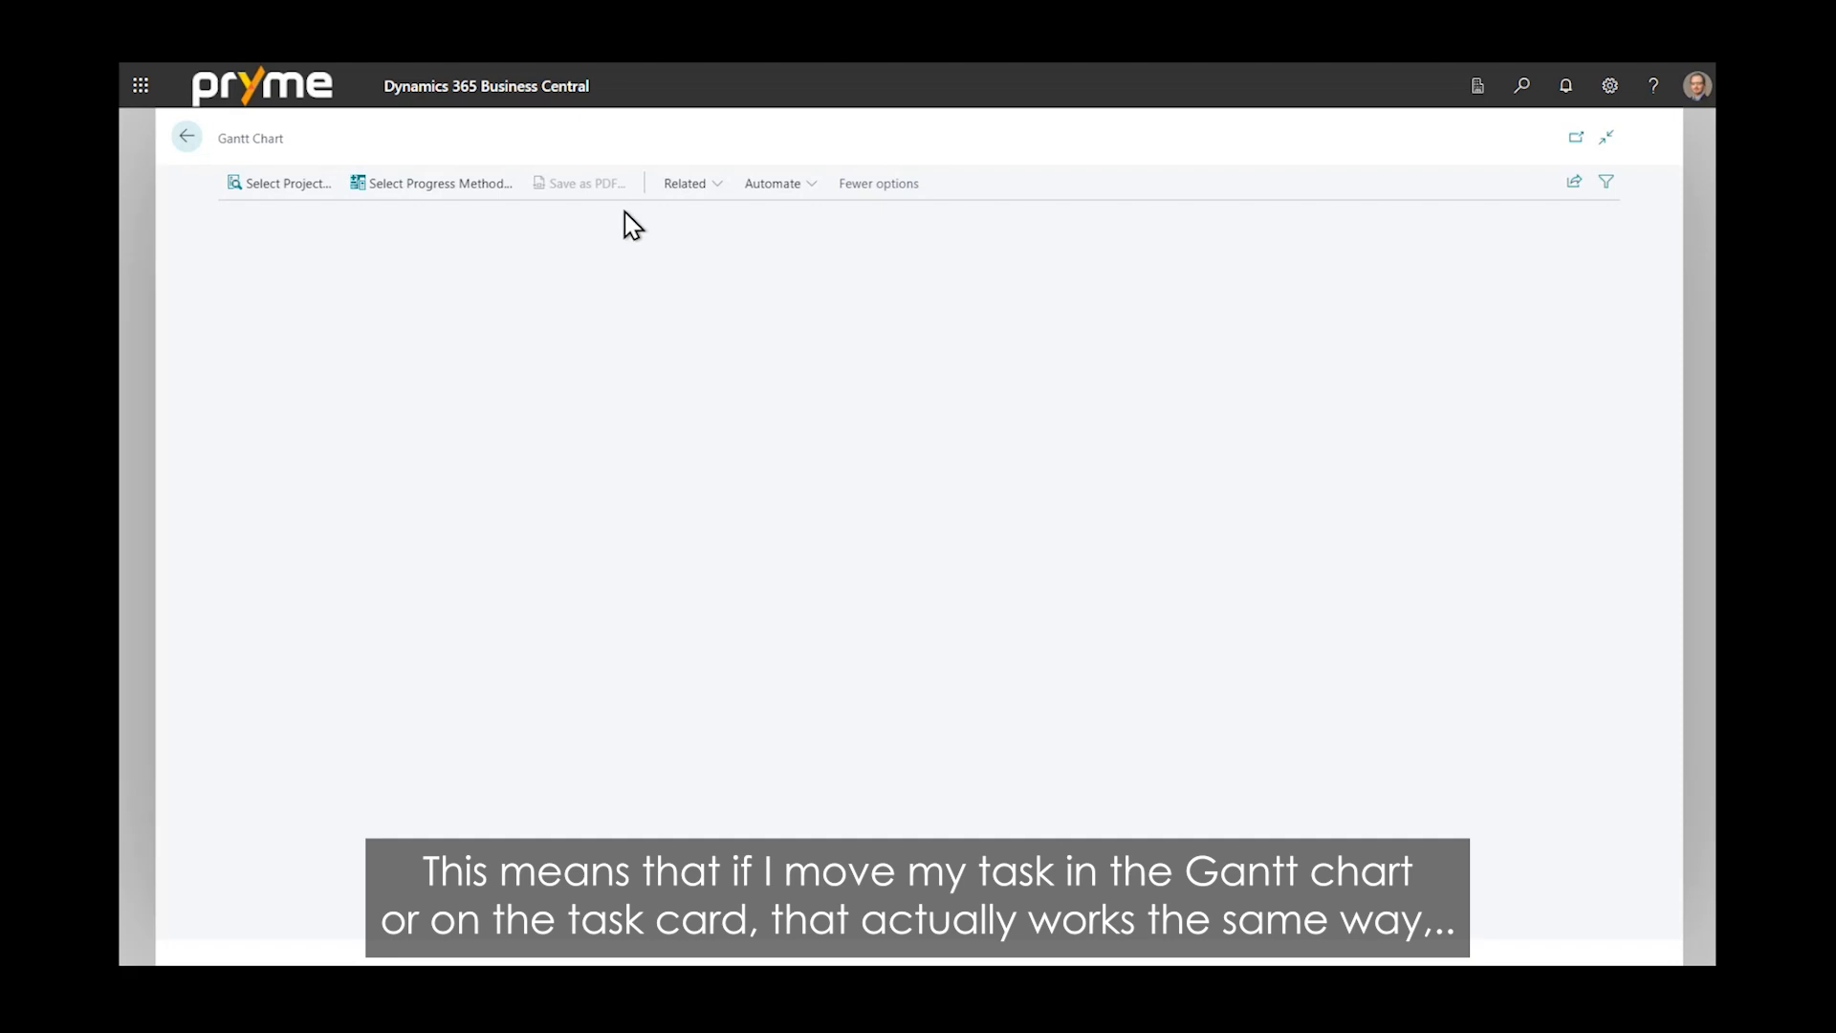
{"action": "left_click", "coordinate": [287, 187]}
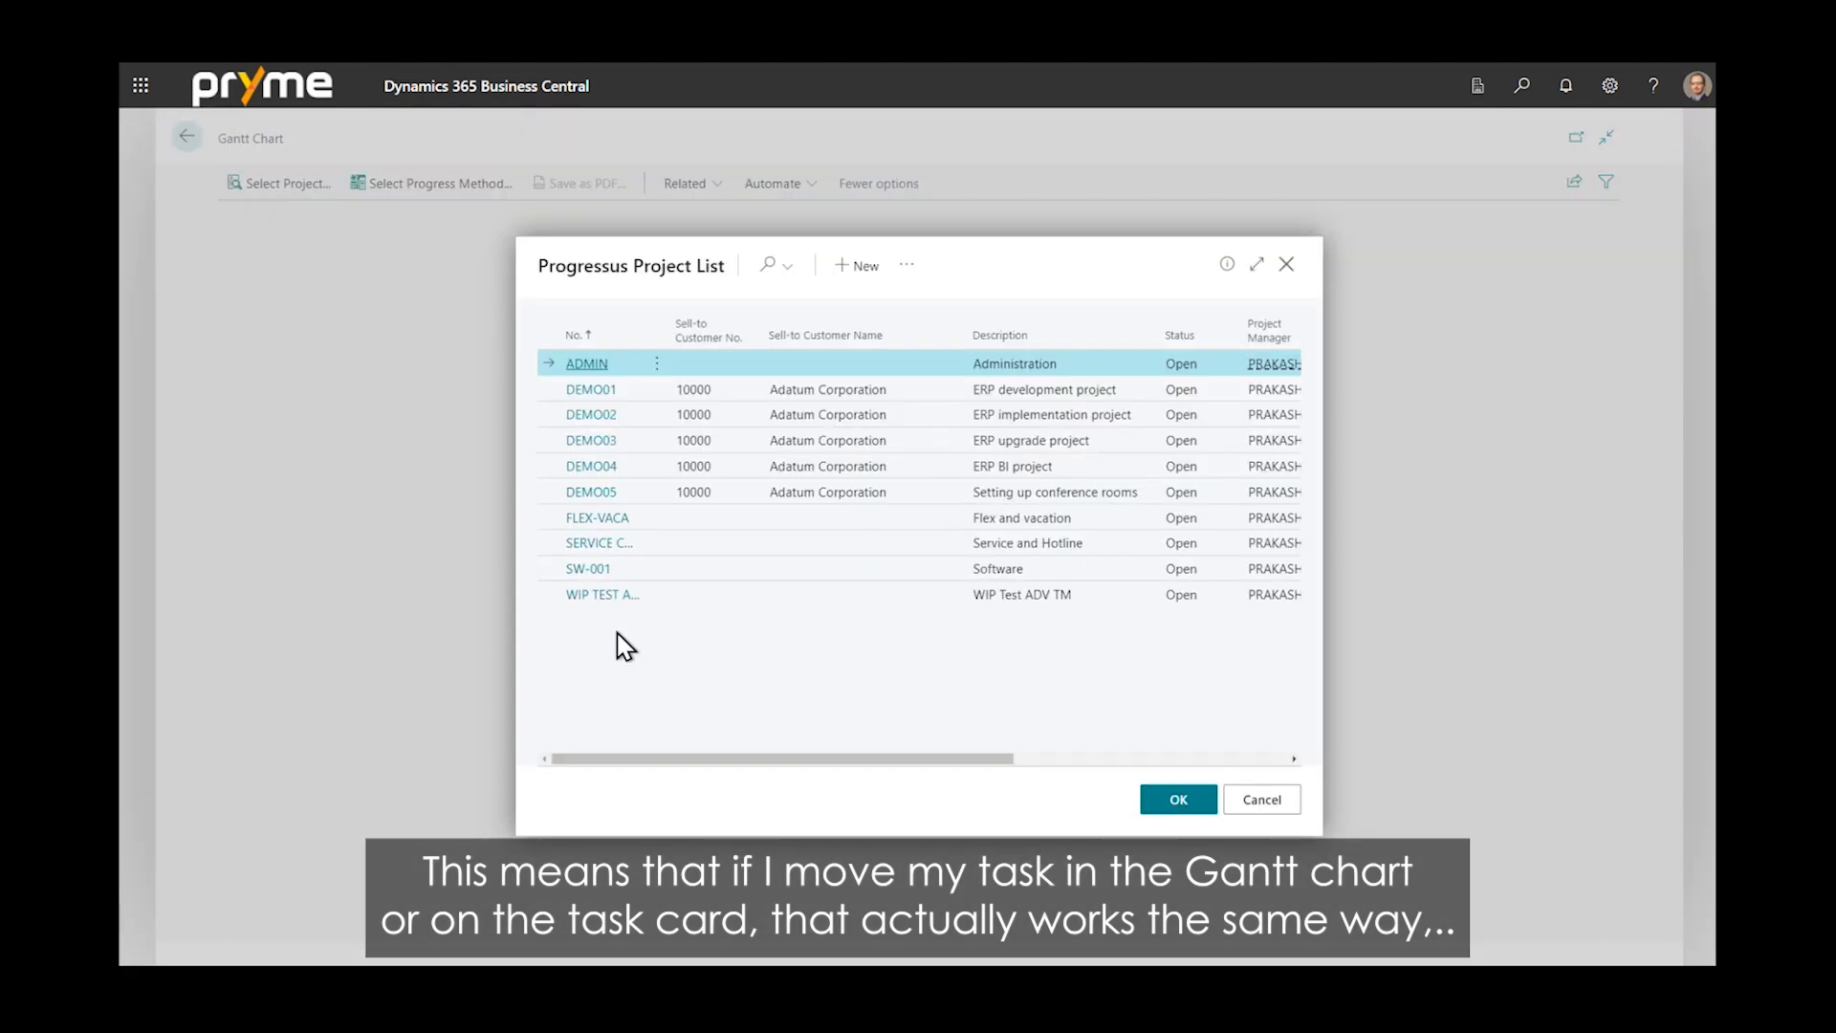
{"action": "double_click", "coordinate": [588, 568]}
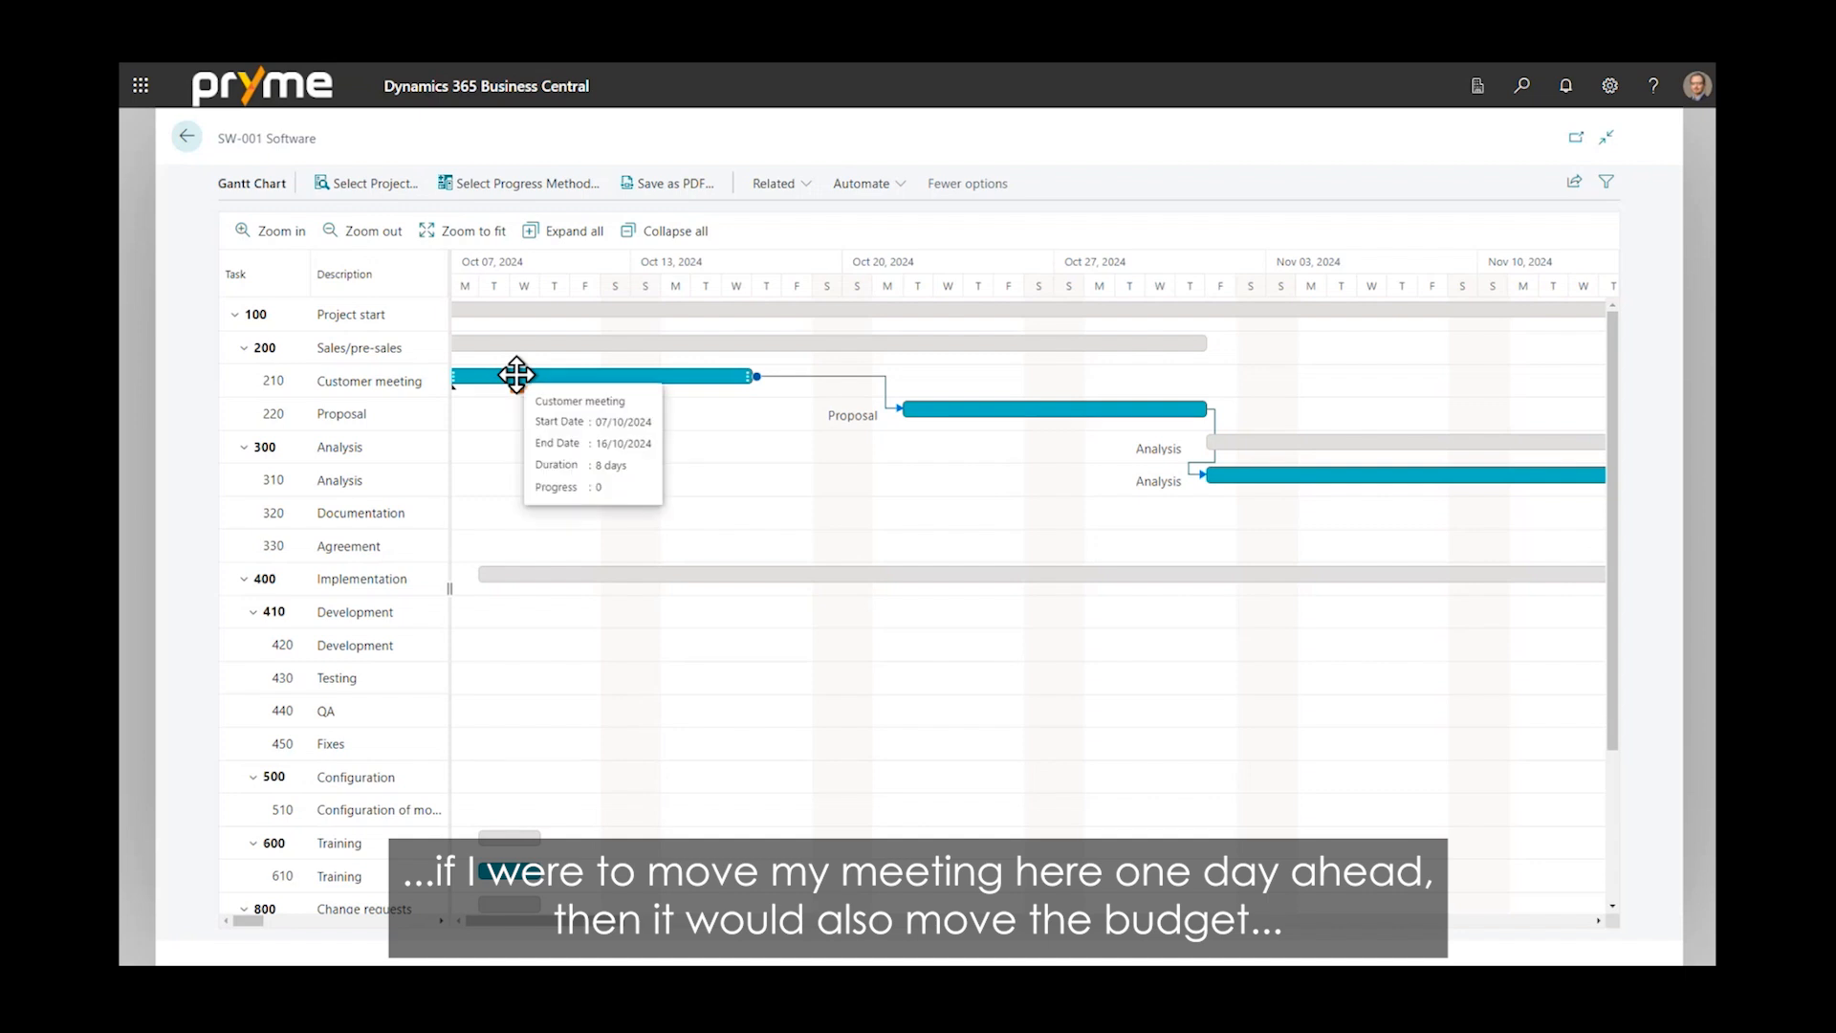
{"action": "left_click_drag", "start_coordinate": [517, 375], "coordinate": [581, 374]}
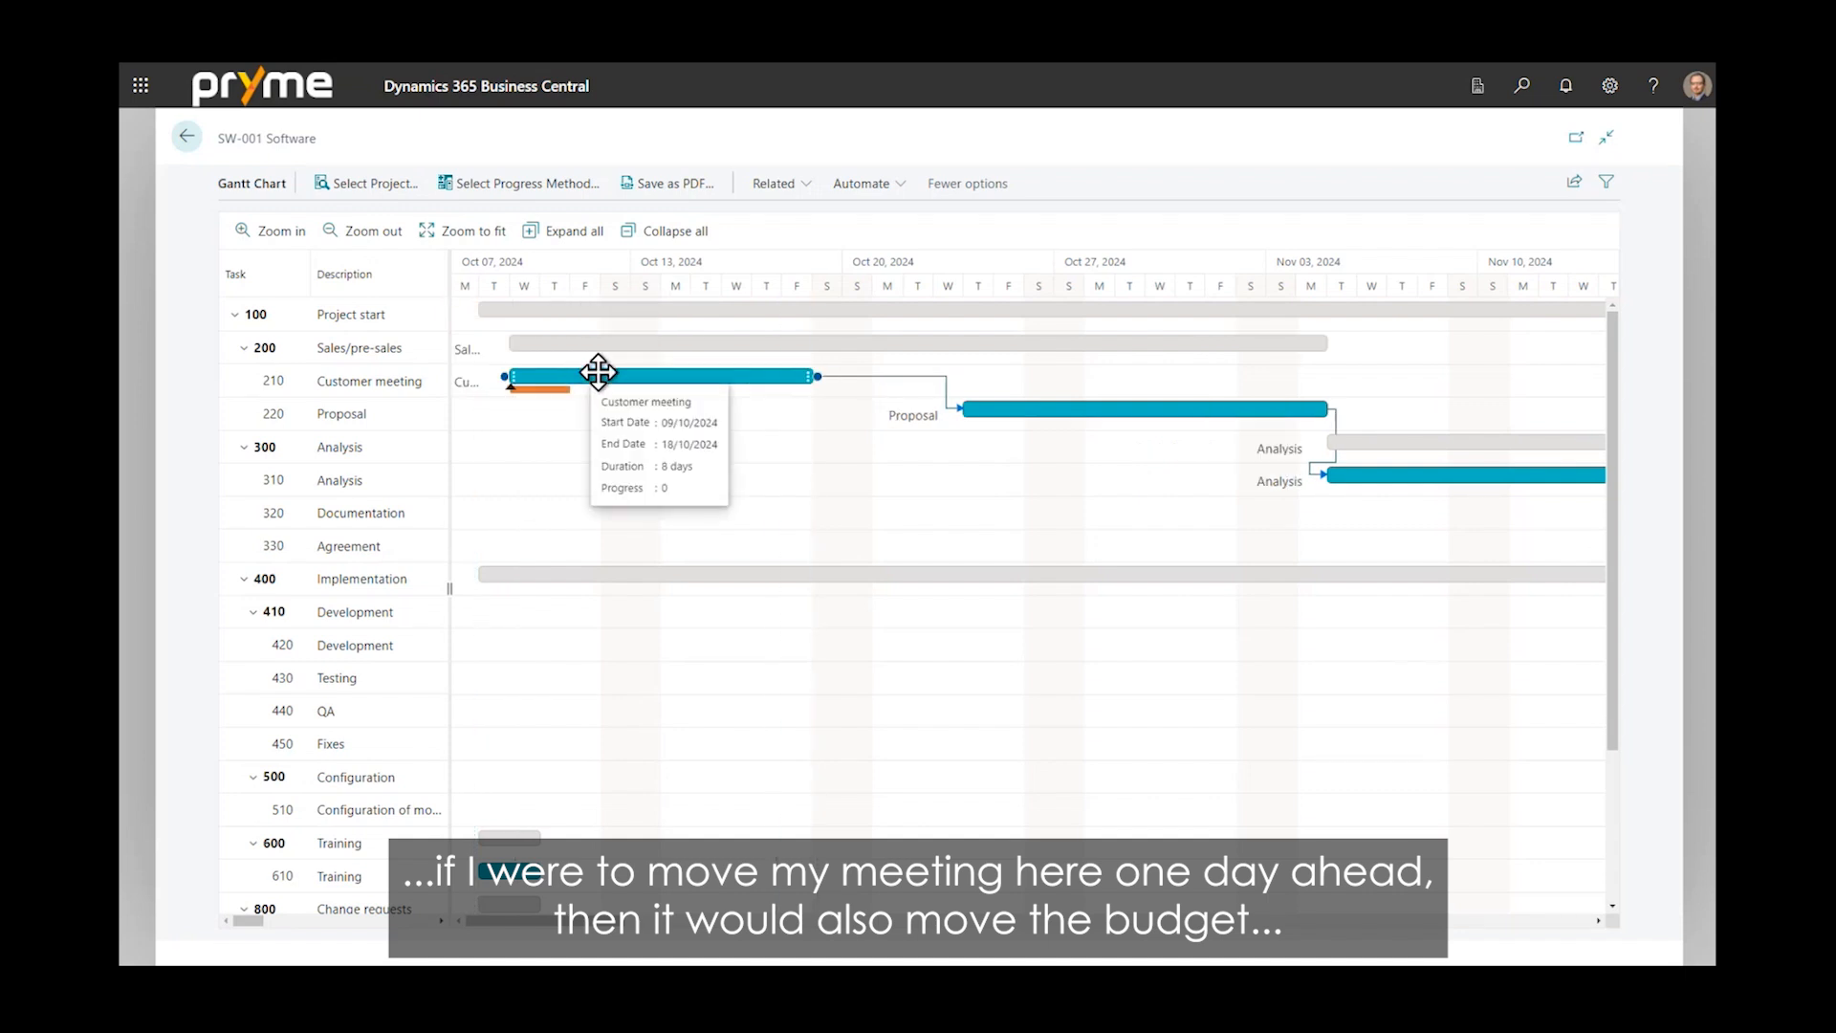
{"action": "mouse_move", "coordinate": [440, 395]}
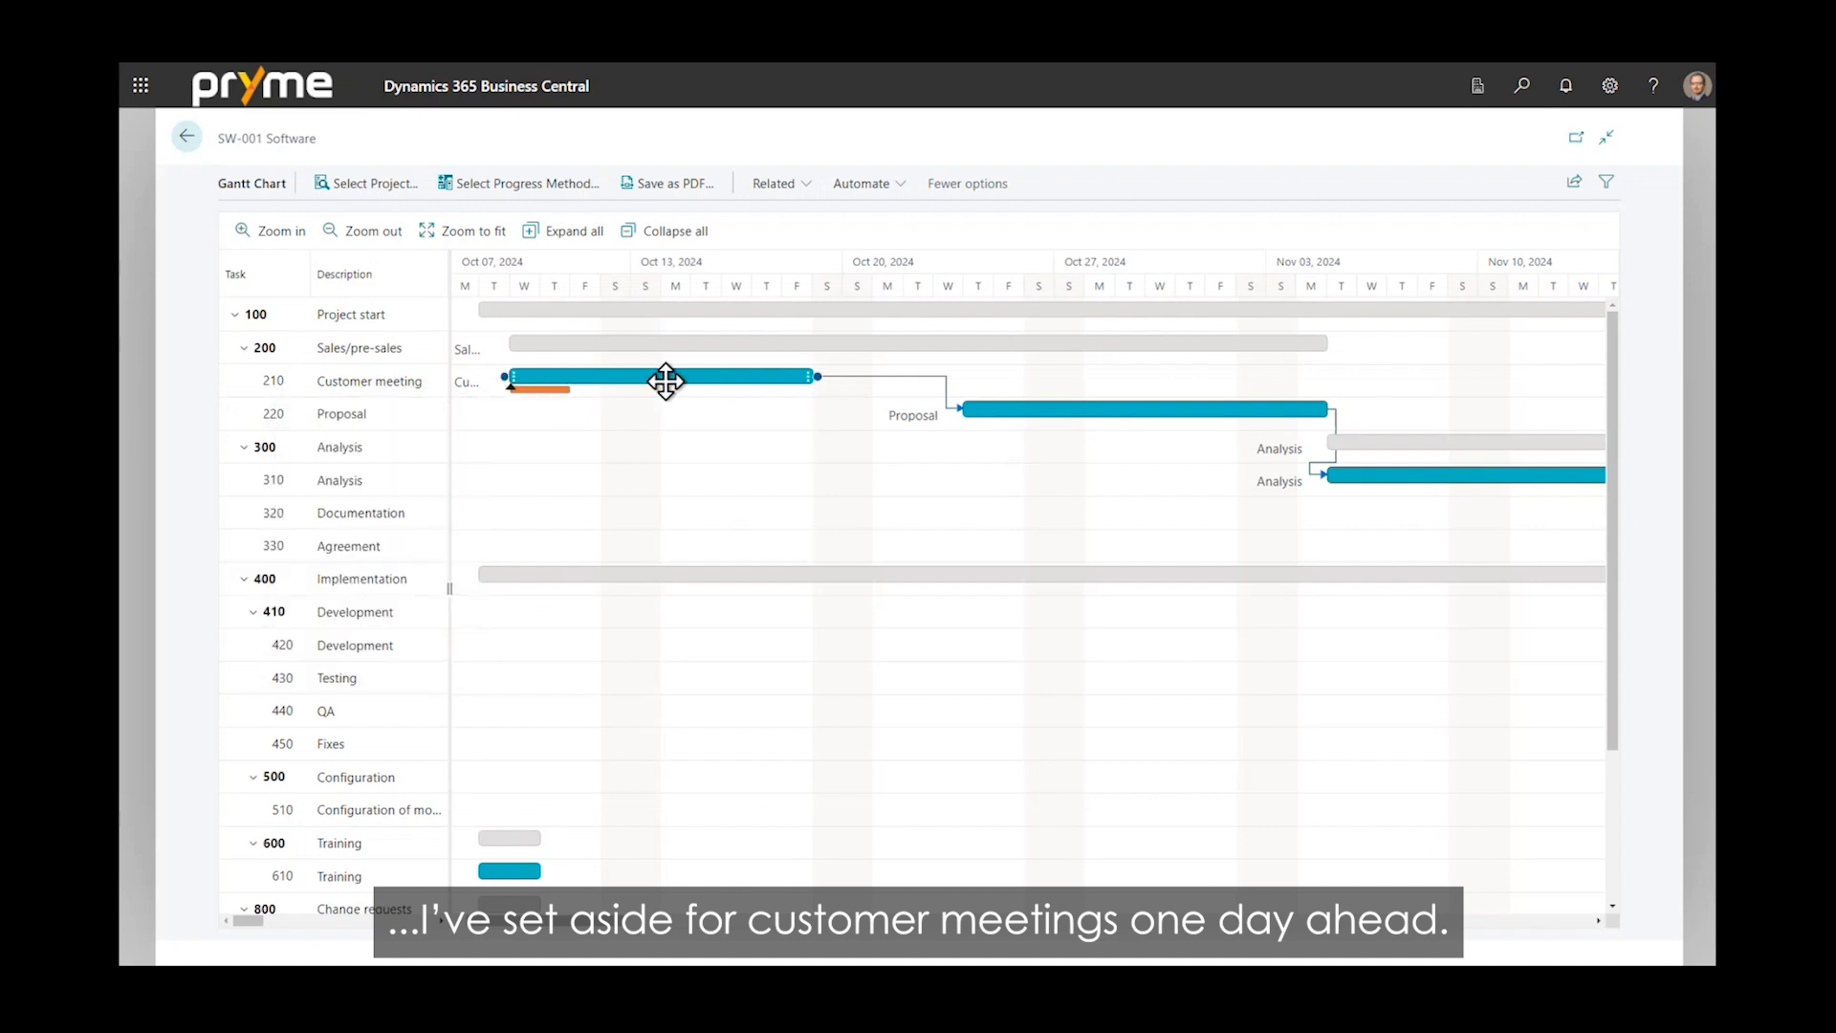
{"action": "mouse_move", "coordinate": [664, 382]}
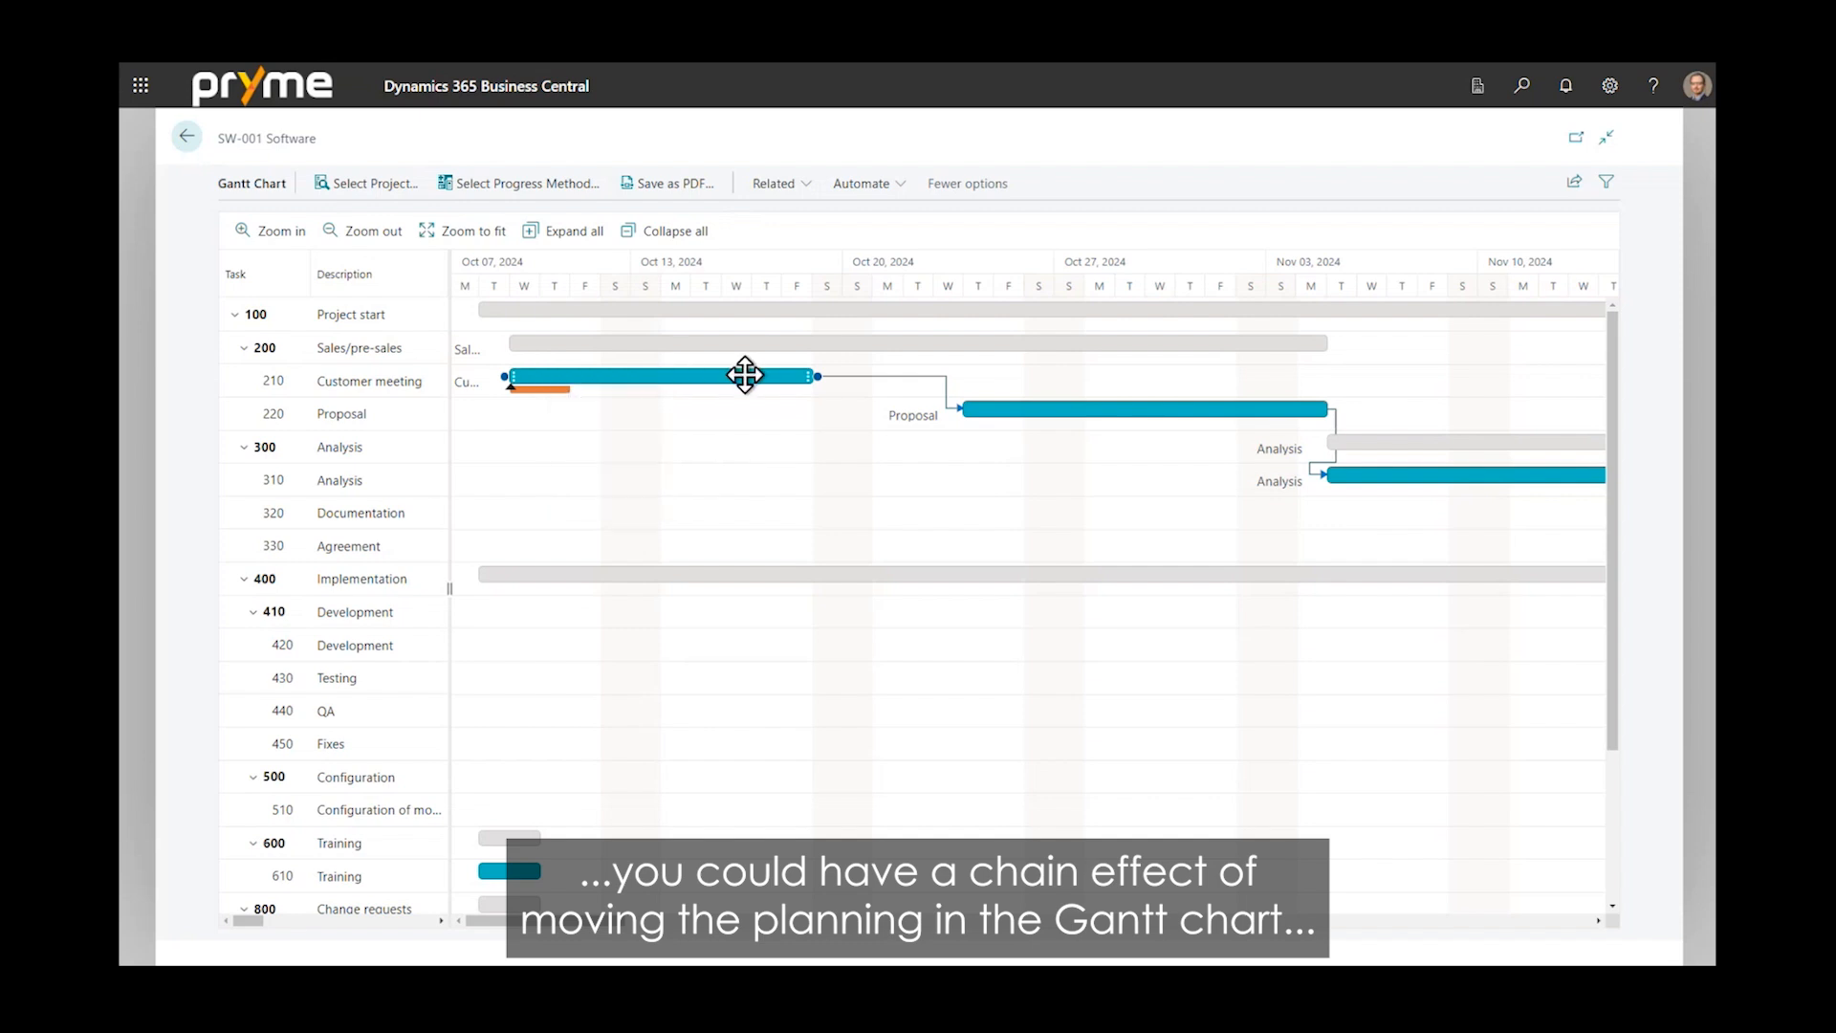
{"action": "mouse_move", "coordinate": [745, 374]}
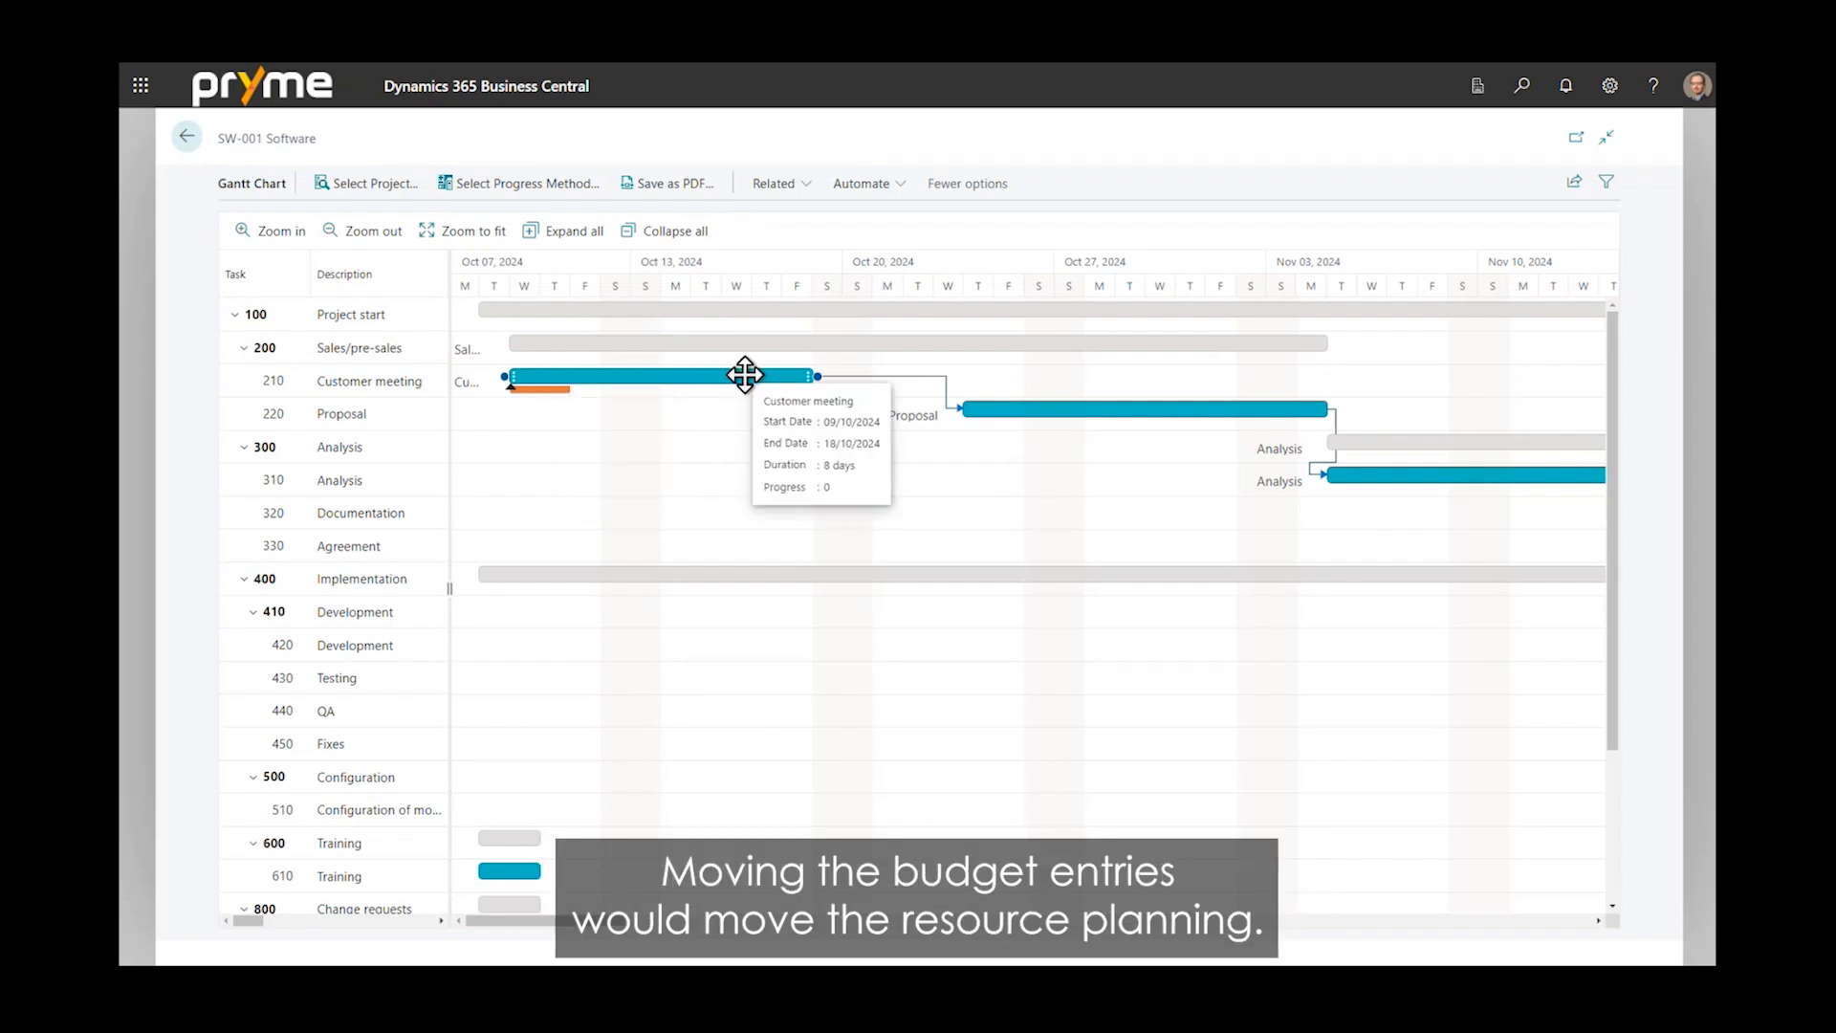
{"action": "mouse_move", "coordinate": [560, 402]}
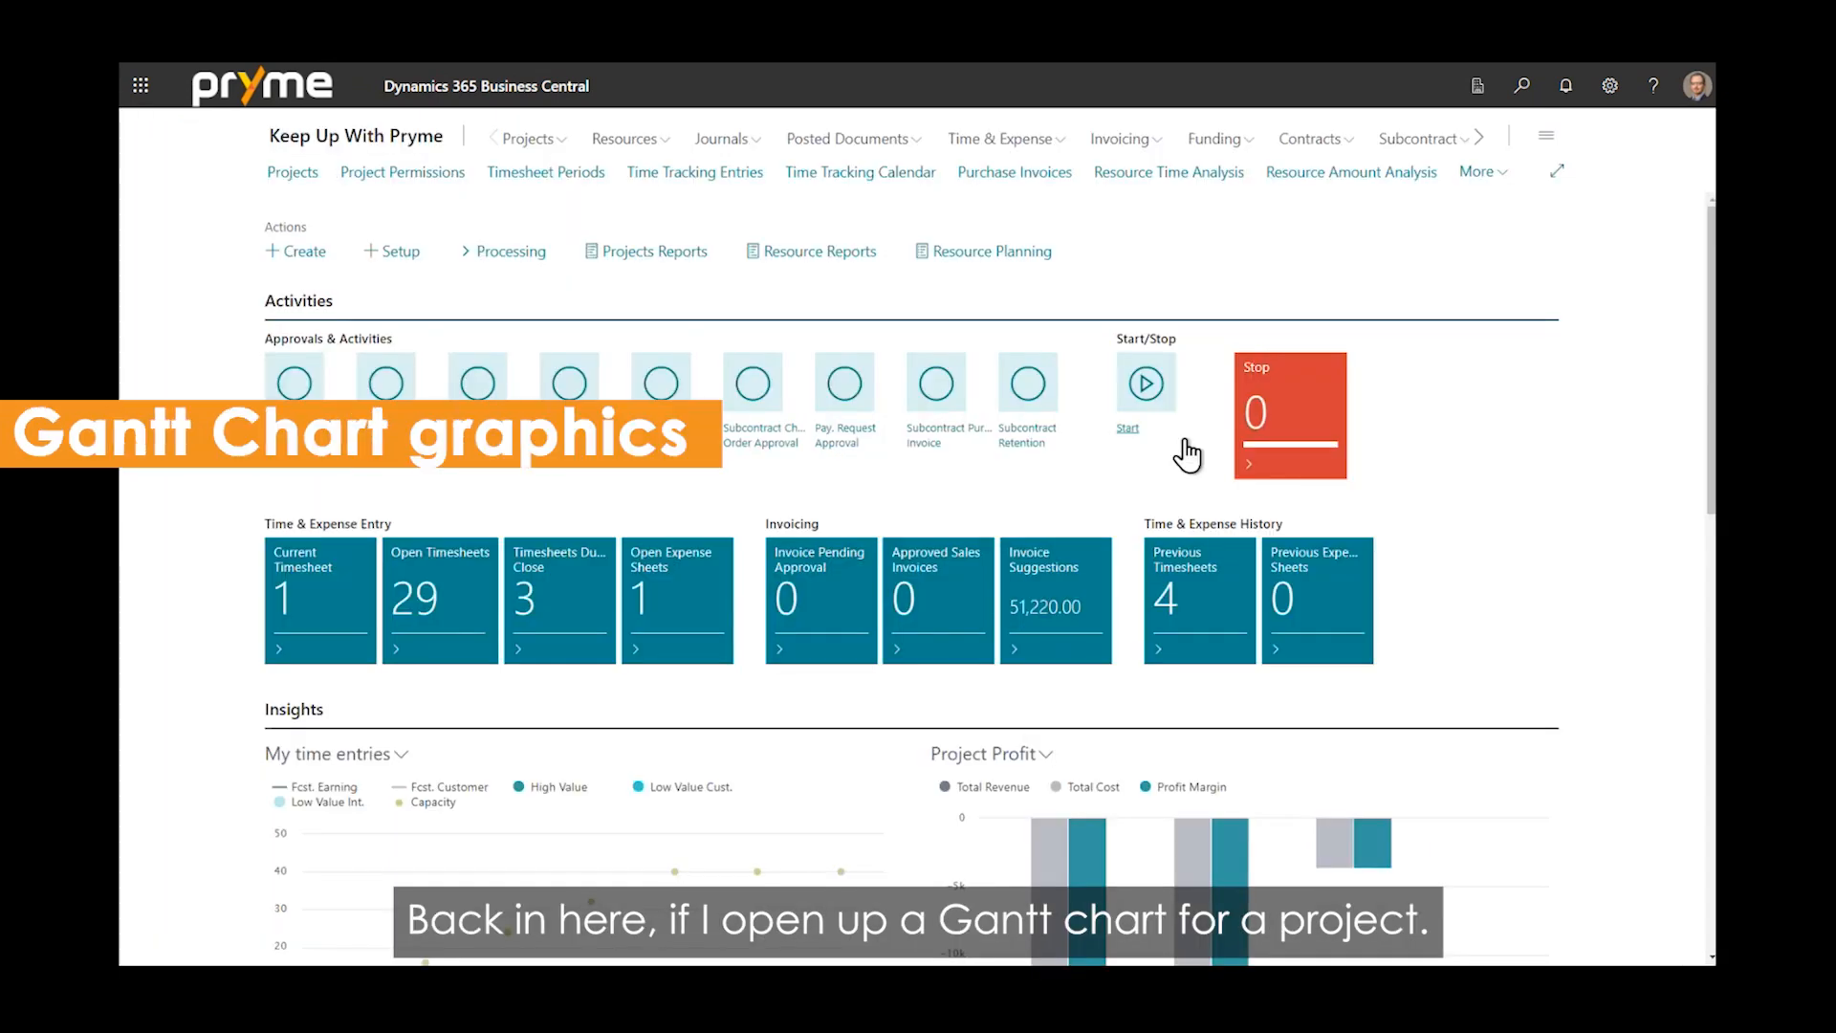
Open the Project Gantt for the DEMO01 ERP development project
{"action": "left_click", "coordinate": [977, 256]}
{"action": "left_click", "coordinate": [949, 281]}
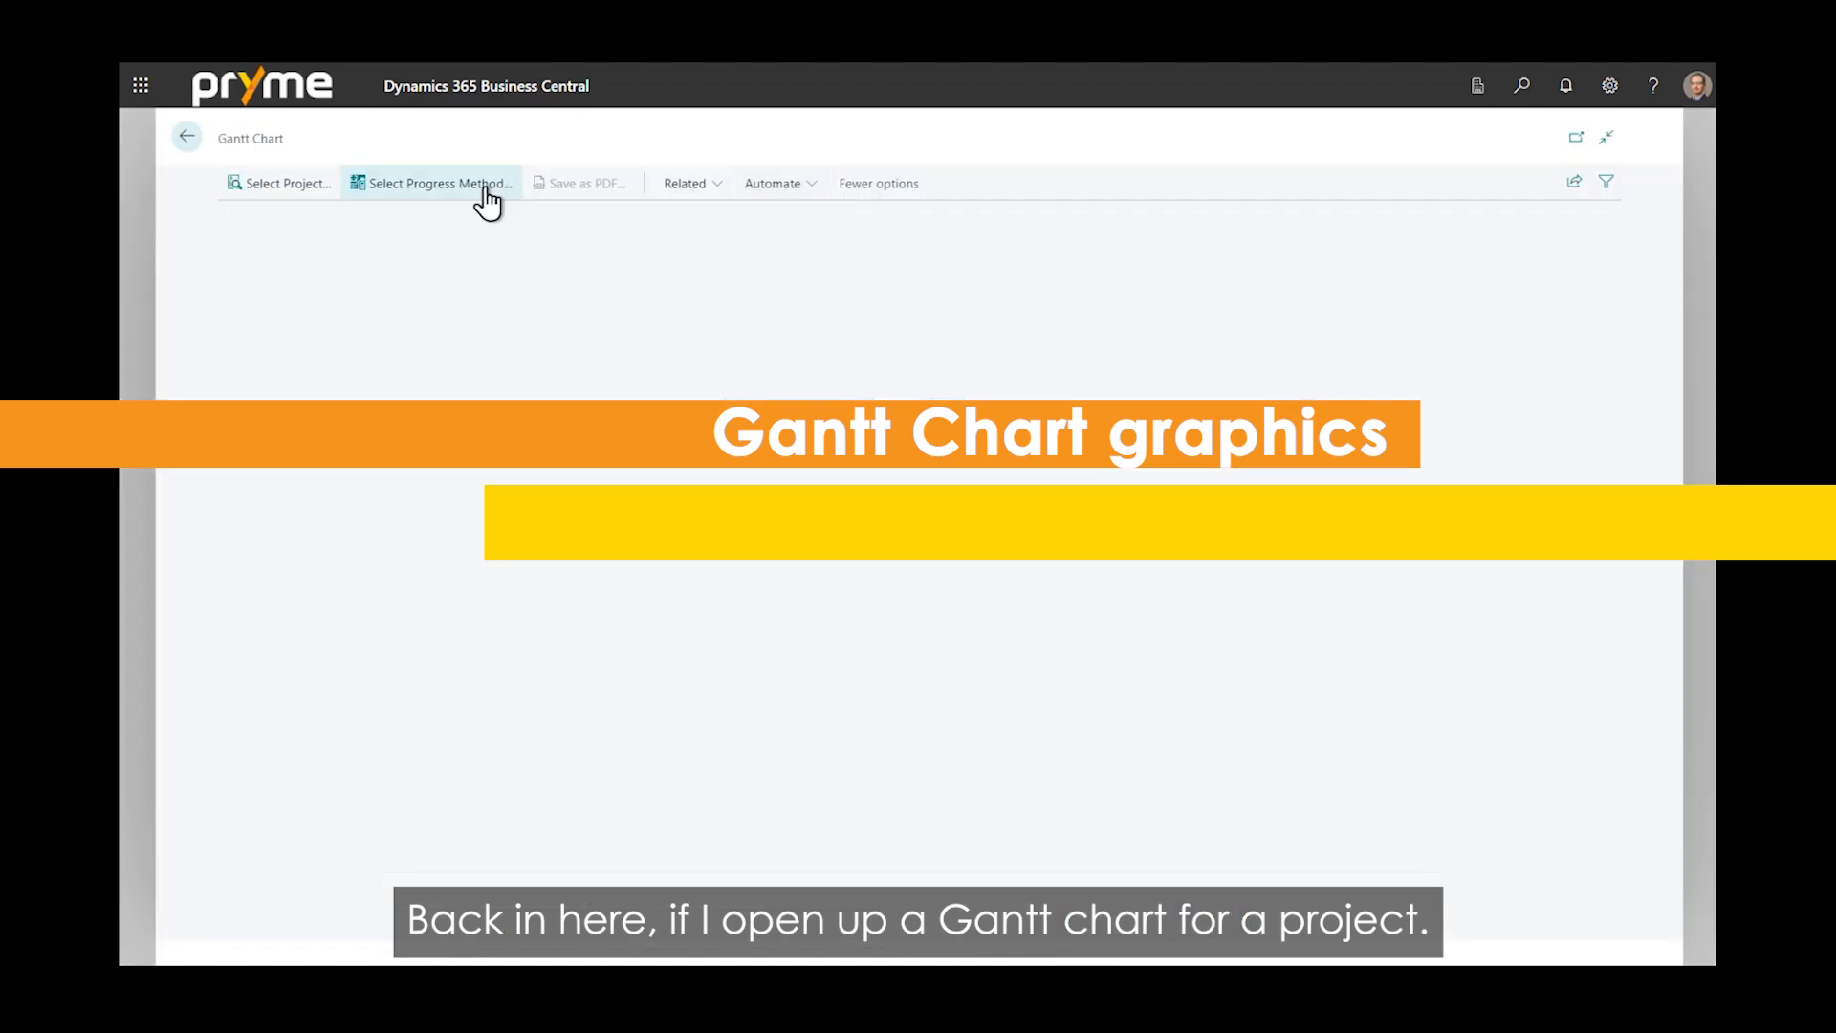
{"action": "left_click", "coordinate": [319, 190]}
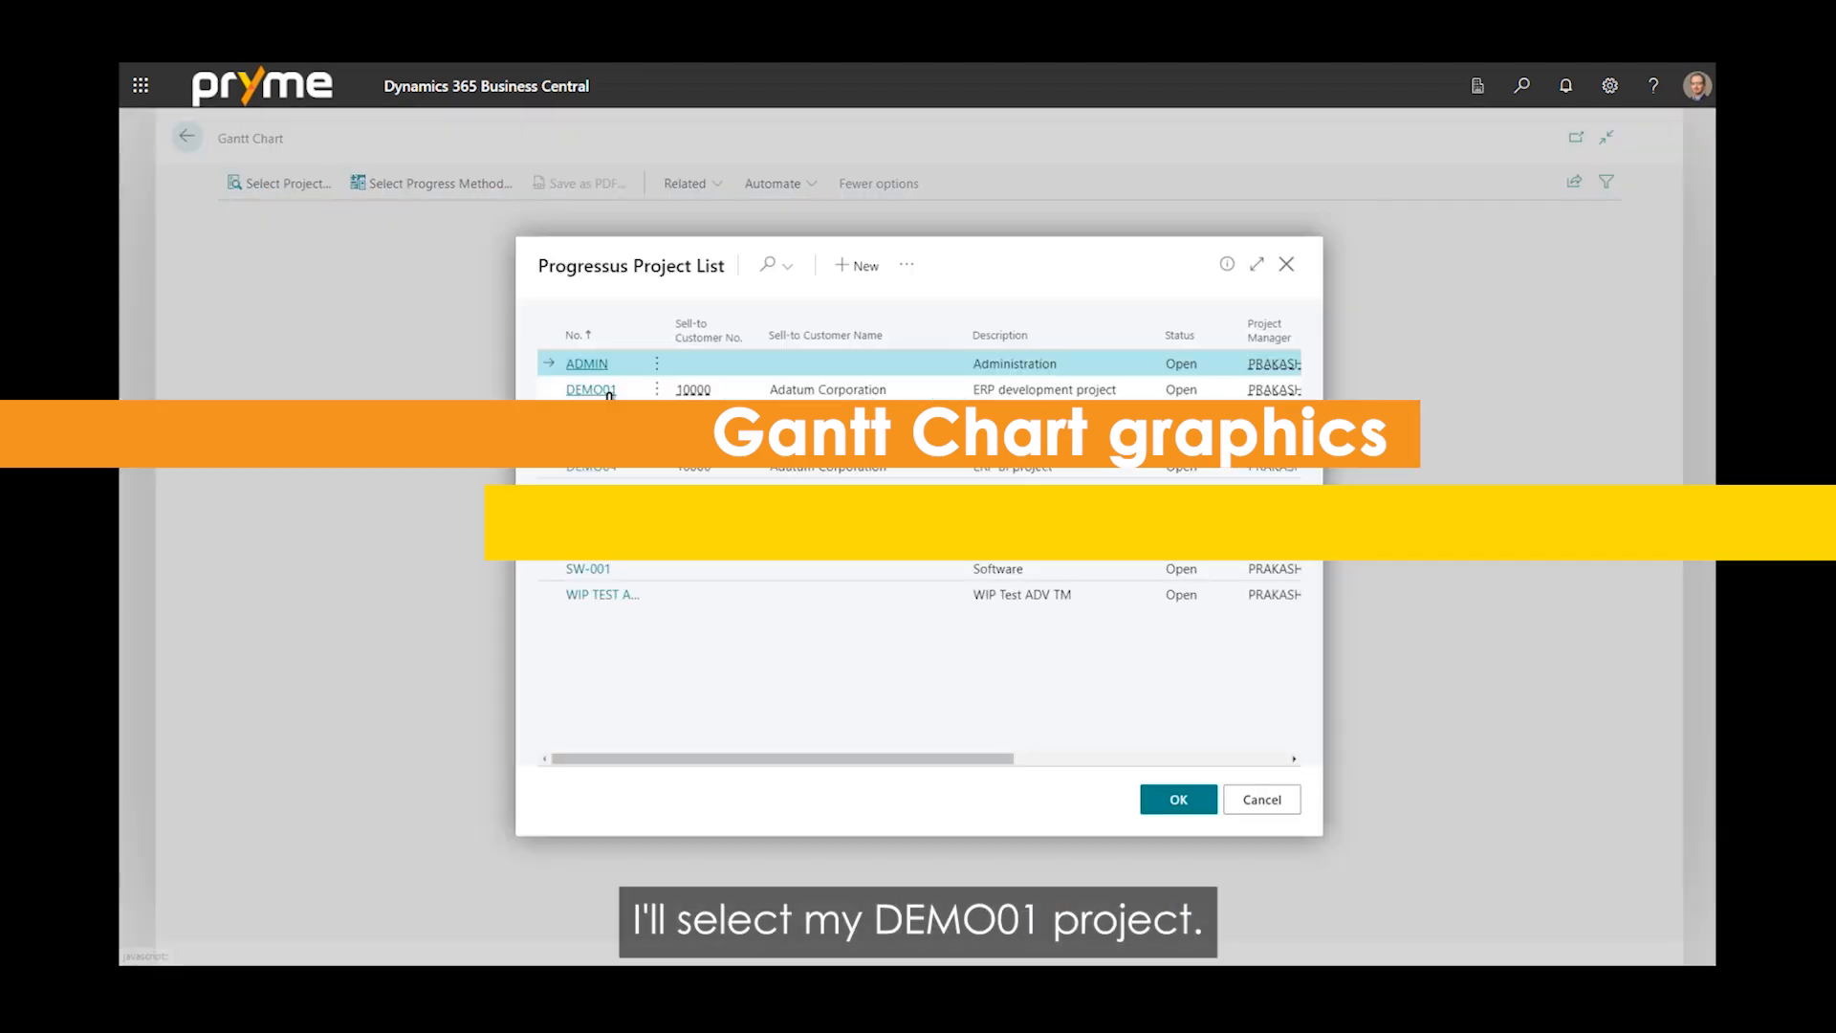
{"action": "left_click", "coordinate": [610, 395]}
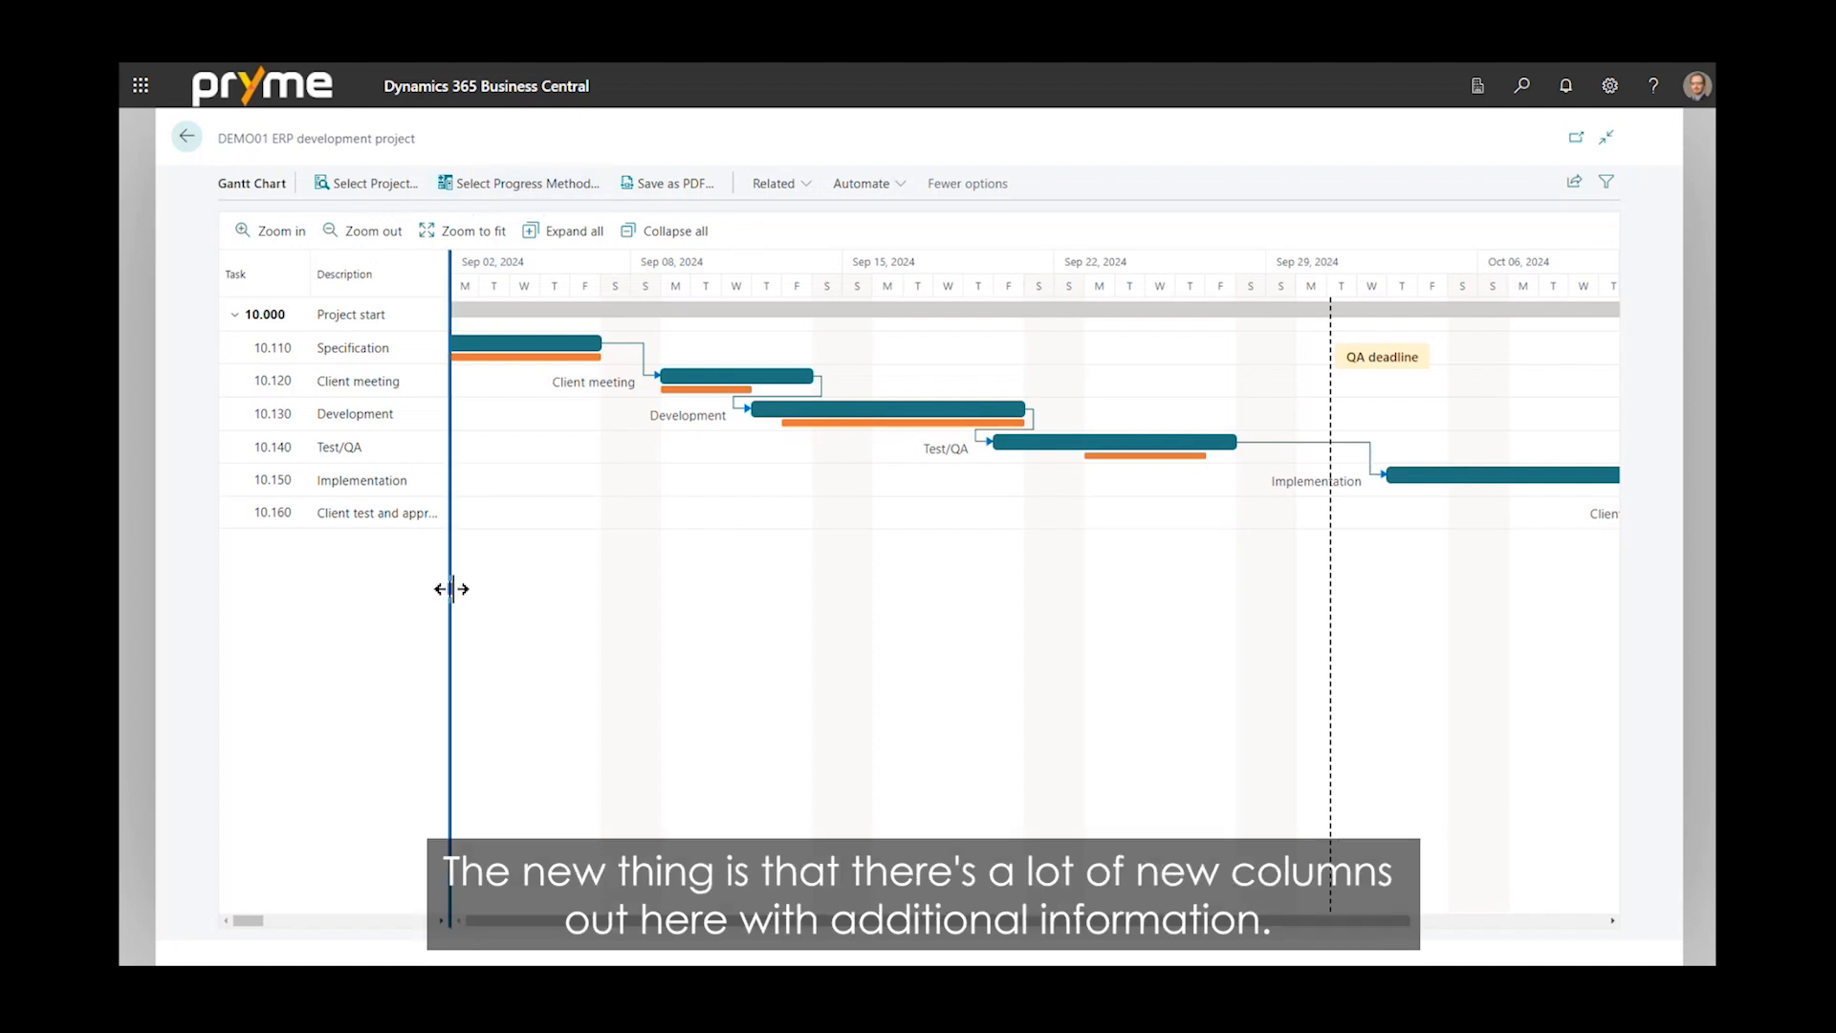
Widen the Gantt task table to review the additional columns and inspect the budget entries behind the Specification task's Active Budget Cost
{"action": "left_click_drag", "start_coordinate": [454, 590], "coordinate": [1325, 598]}
{"action": "left_click_drag", "start_coordinate": [691, 919], "coordinate": [870, 920]}
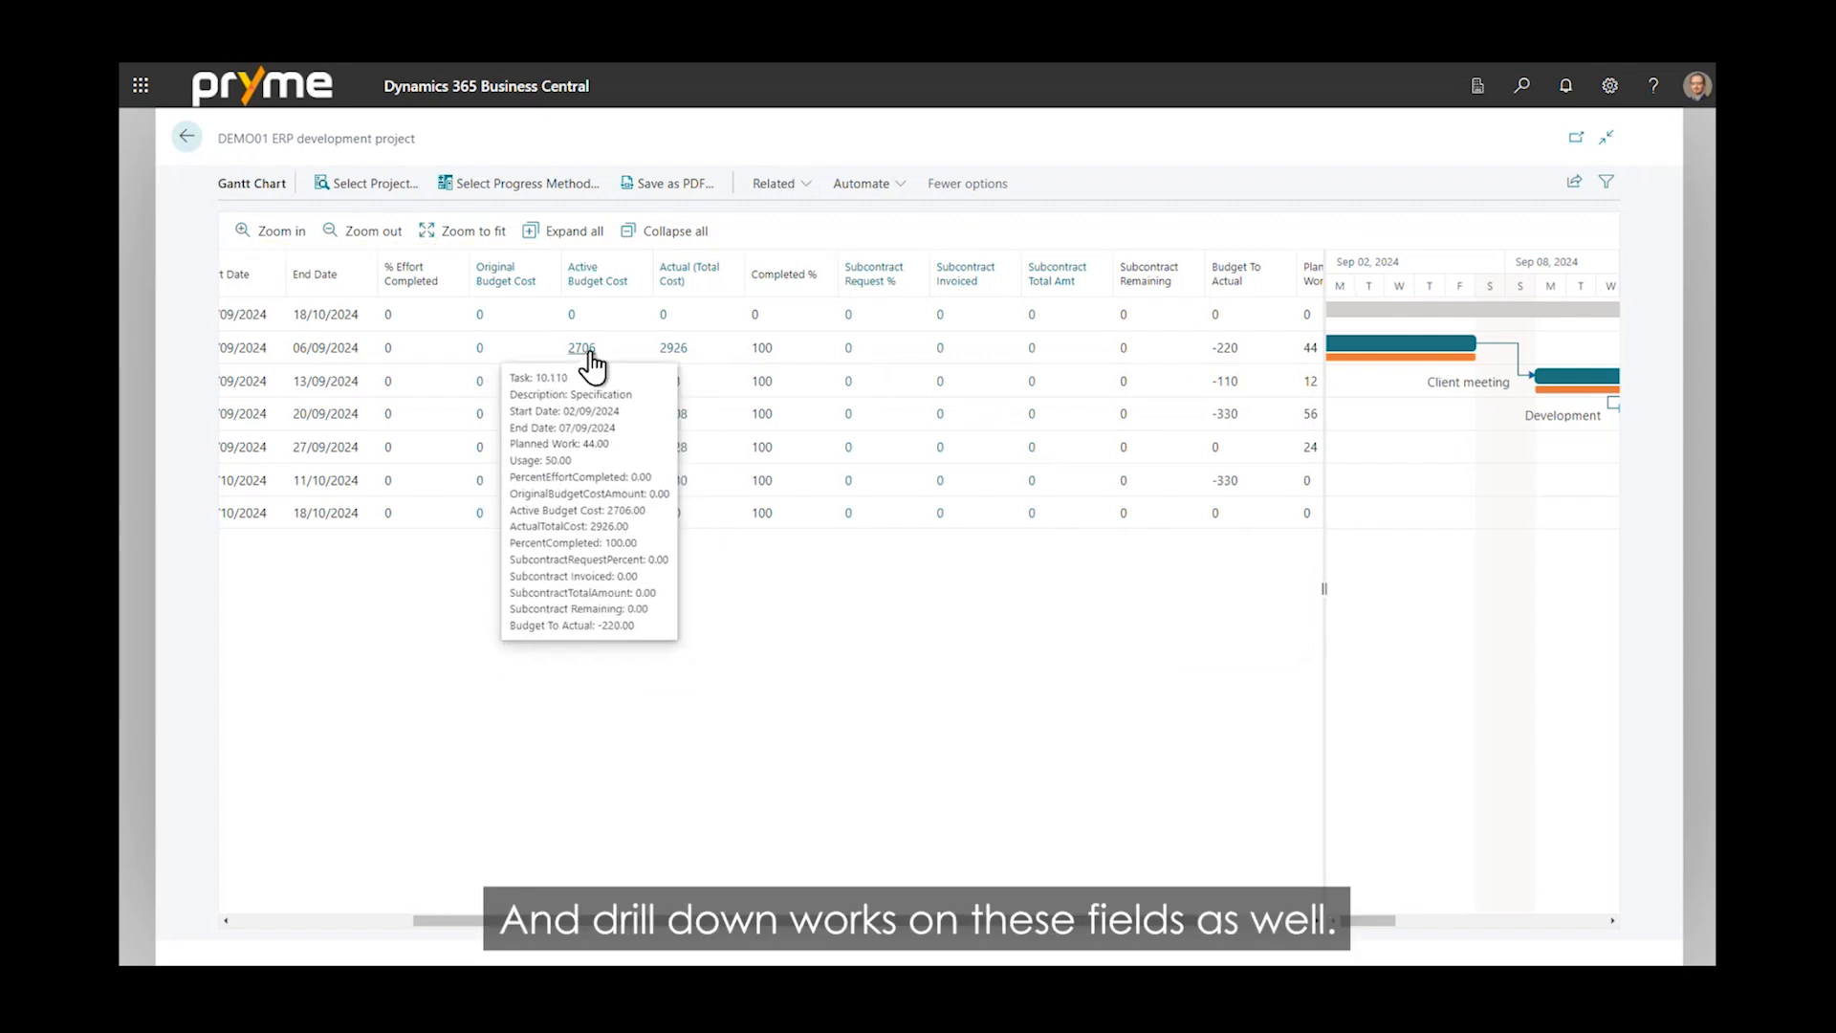
{"action": "left_click", "coordinate": [592, 361]}
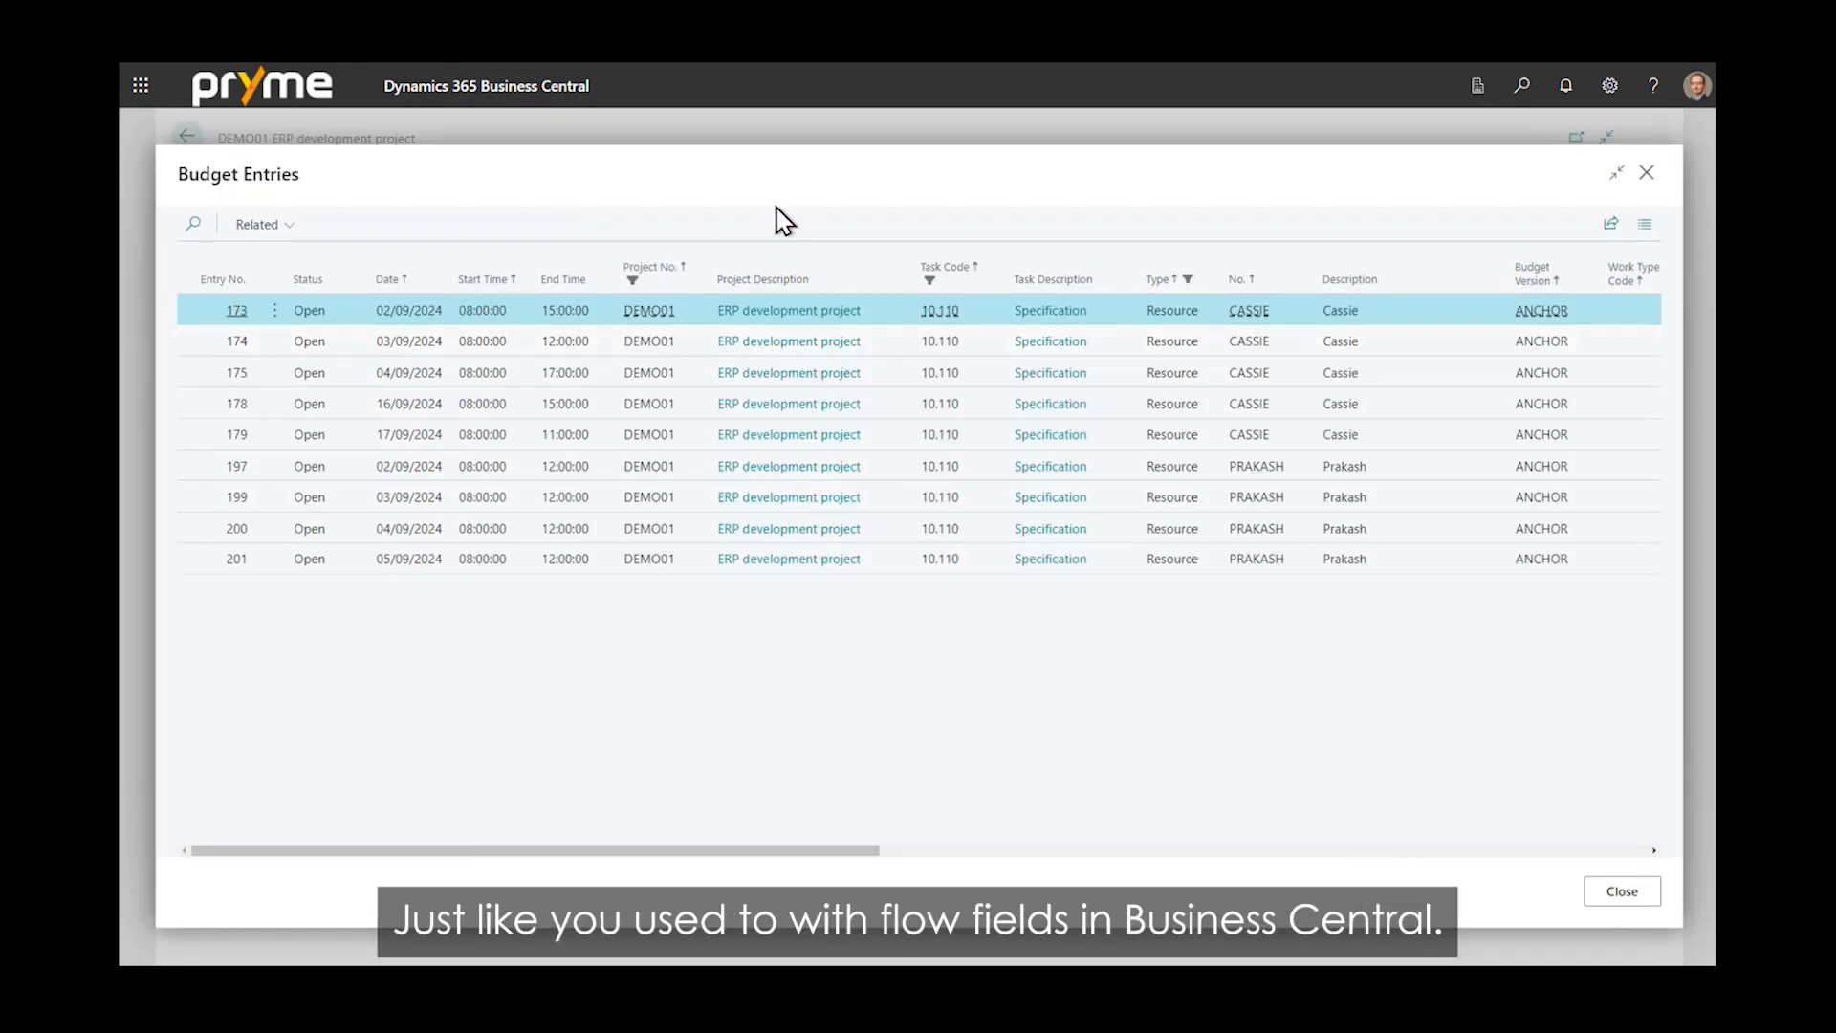
{"action": "left_click", "coordinate": [1647, 173]}
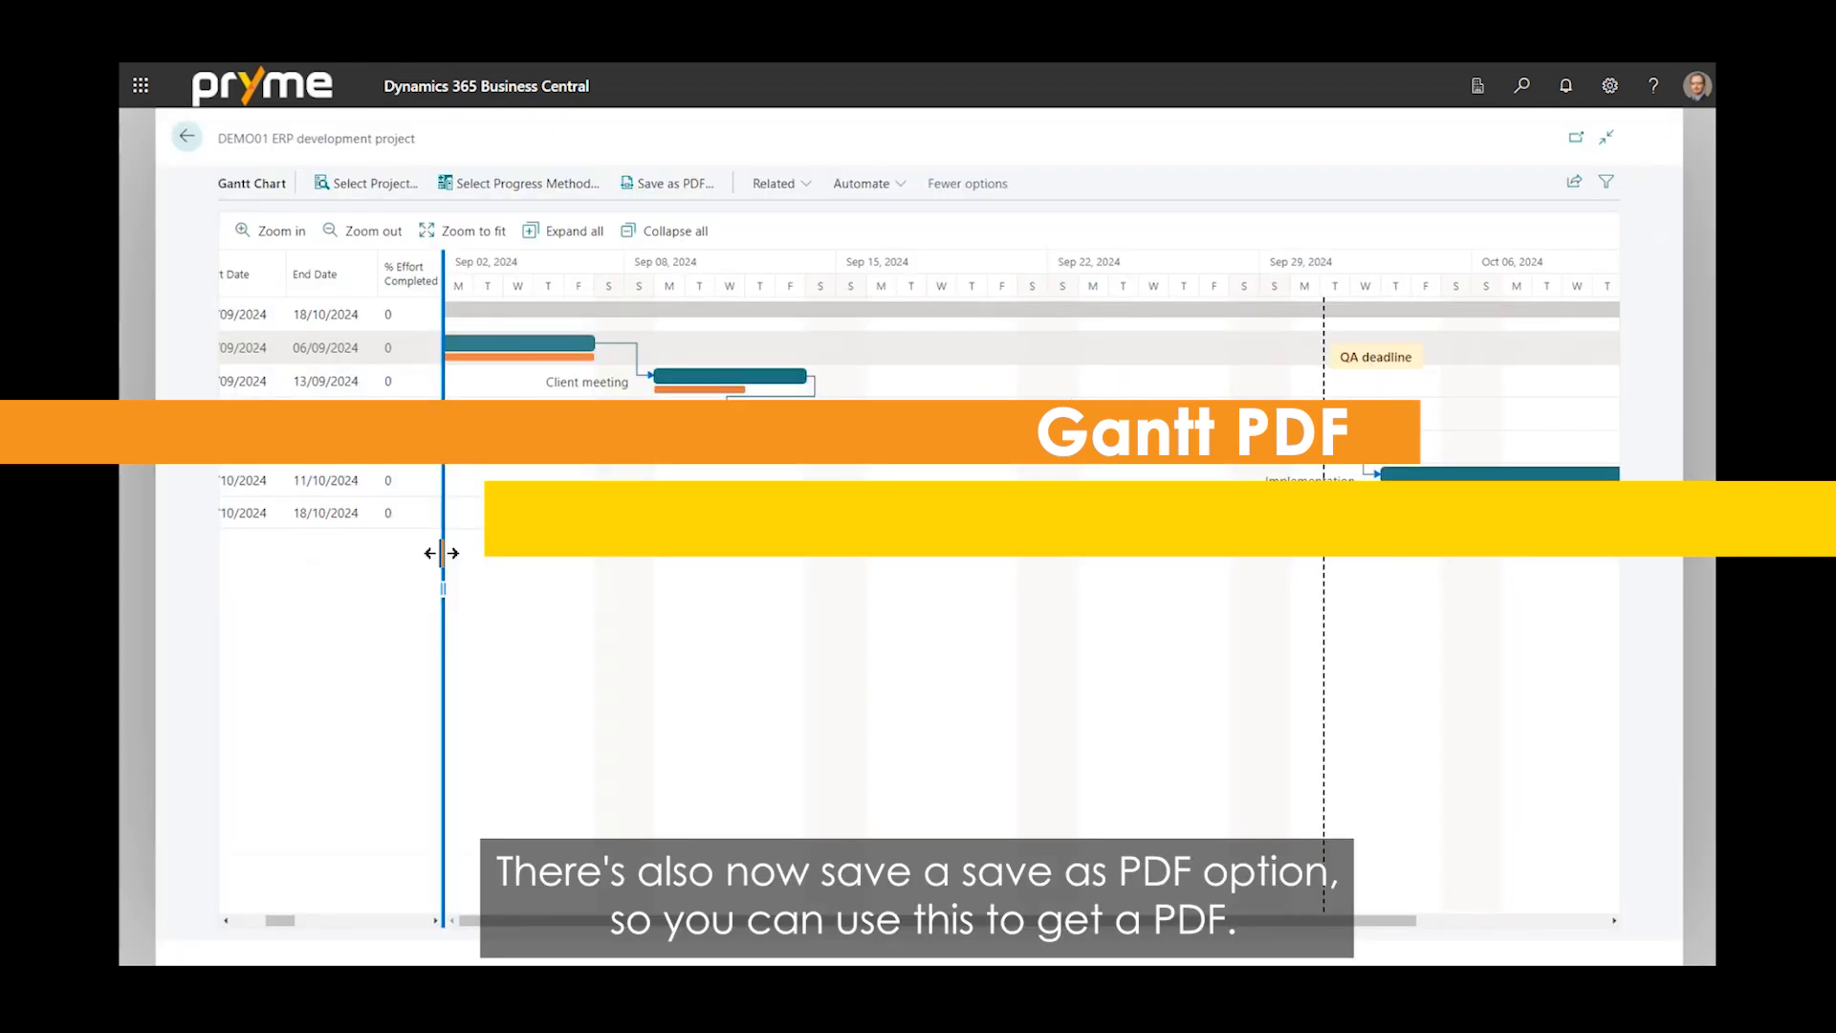
Return the task table to its first columns and save the Gantt chart as an A4 landscape PDF fitted to one page wide
{"action": "left_click_drag", "start_coordinate": [275, 922], "coordinate": [239, 922]}
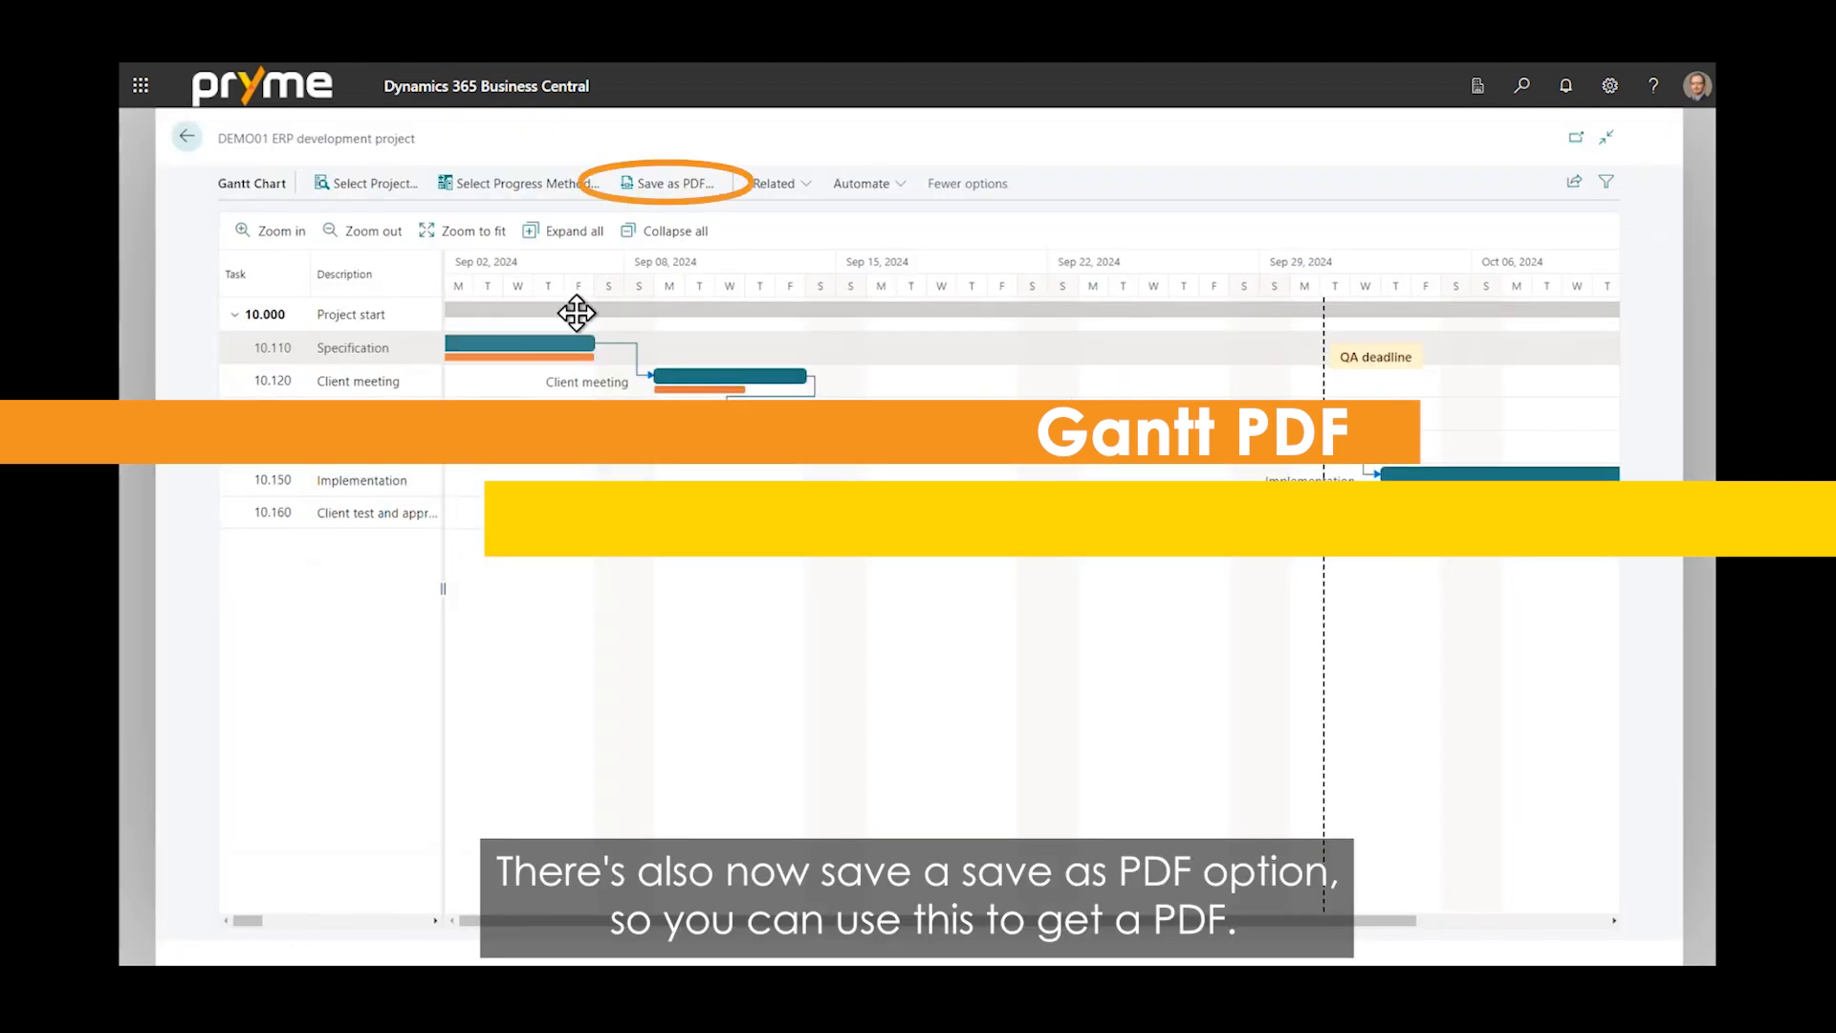
{"action": "left_click", "coordinate": [678, 187]}
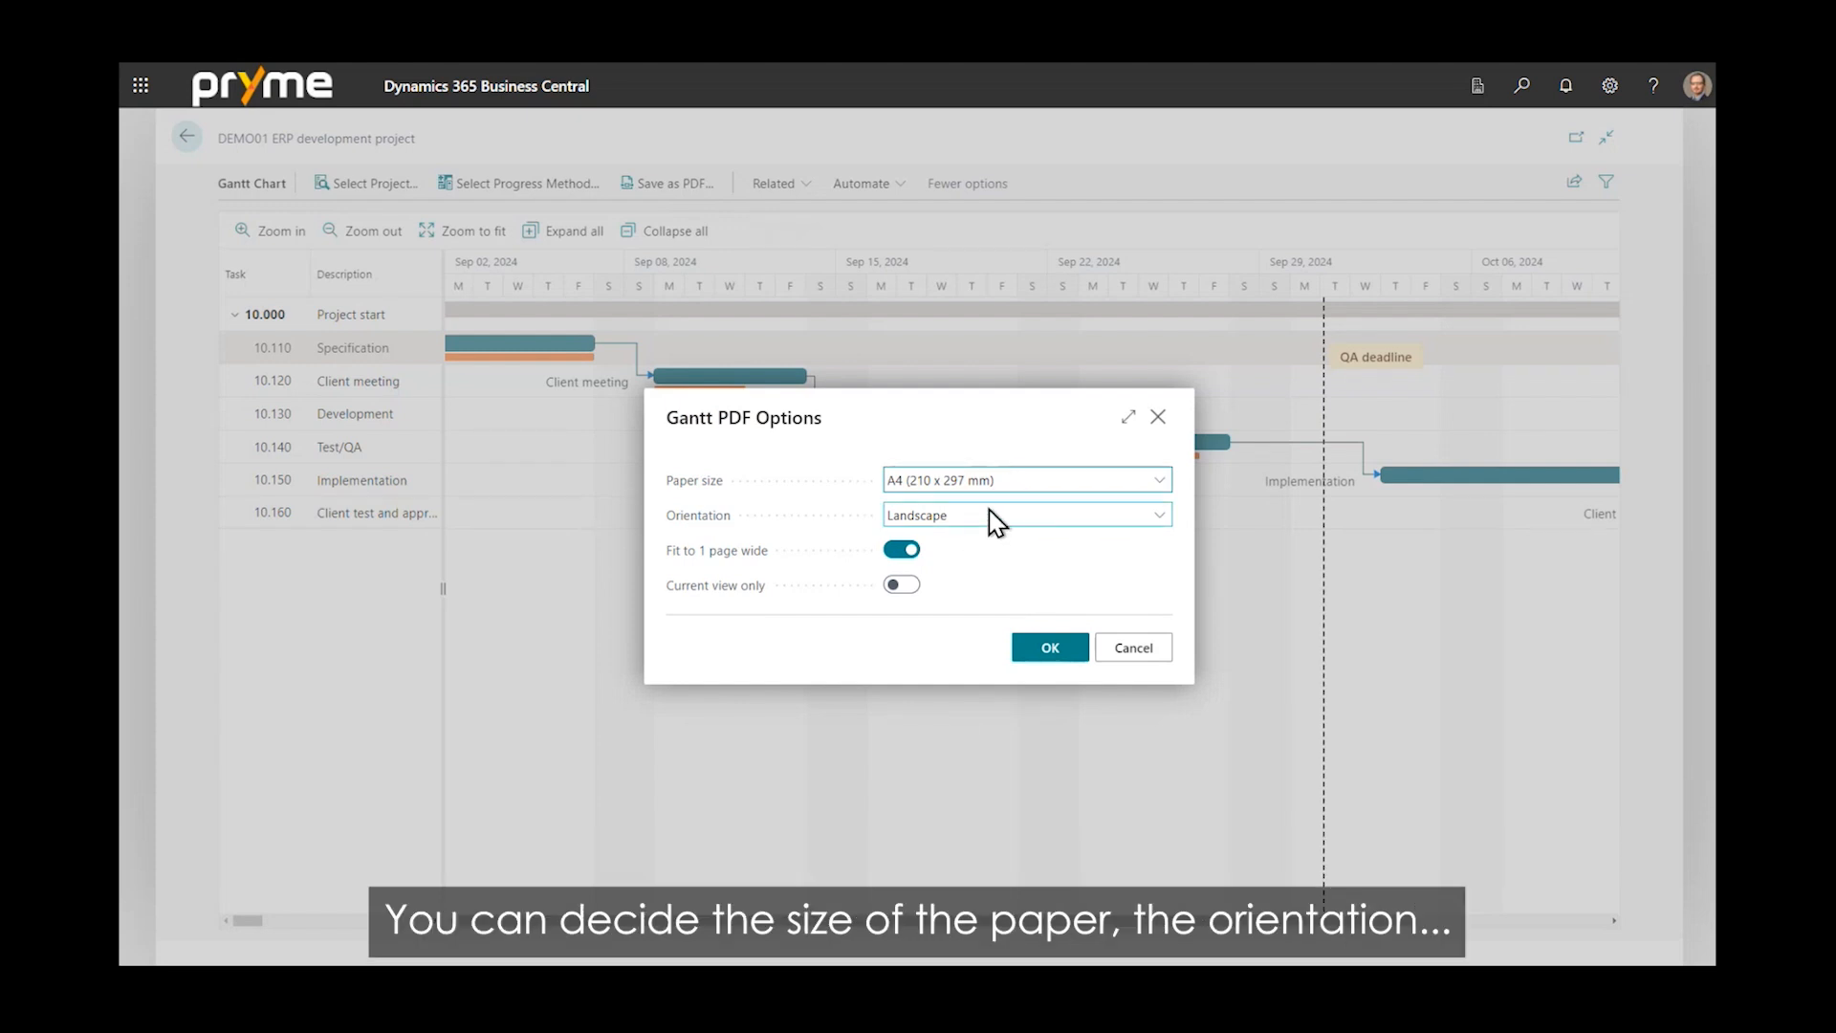
{"action": "mouse_move", "coordinate": [706, 571]}
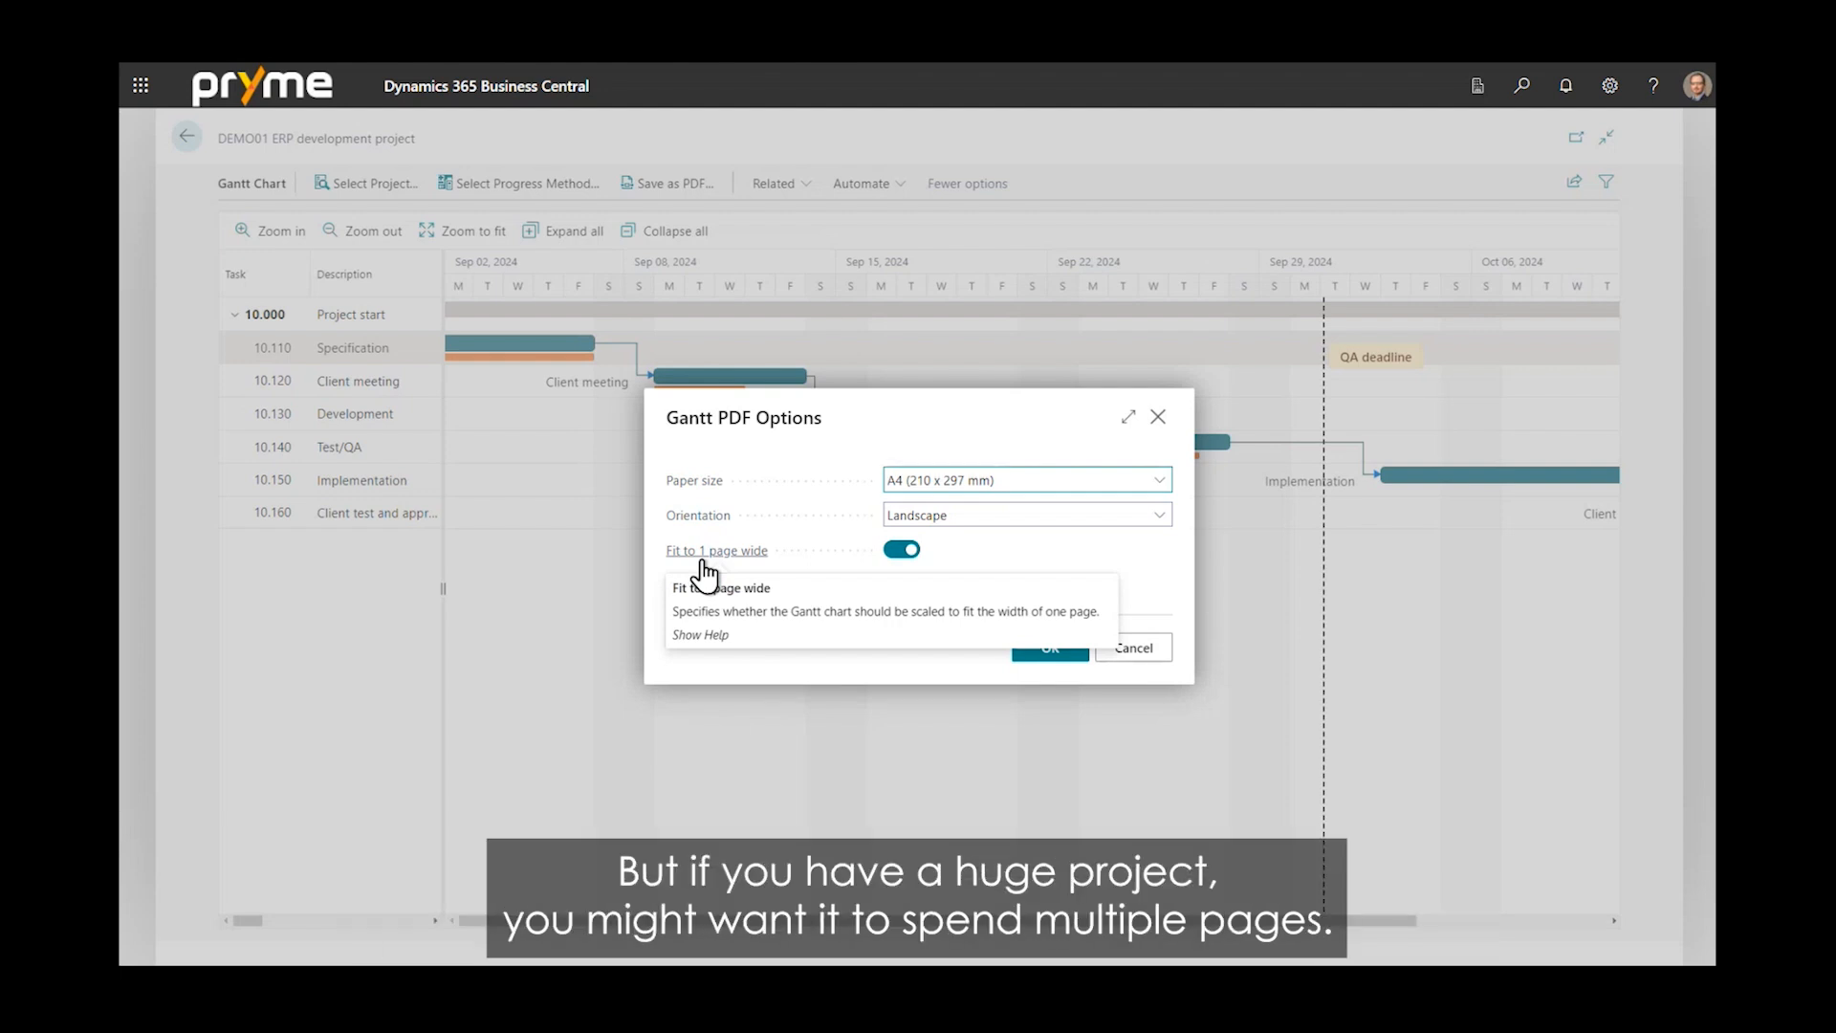
{"action": "left_click", "coordinate": [1047, 648]}
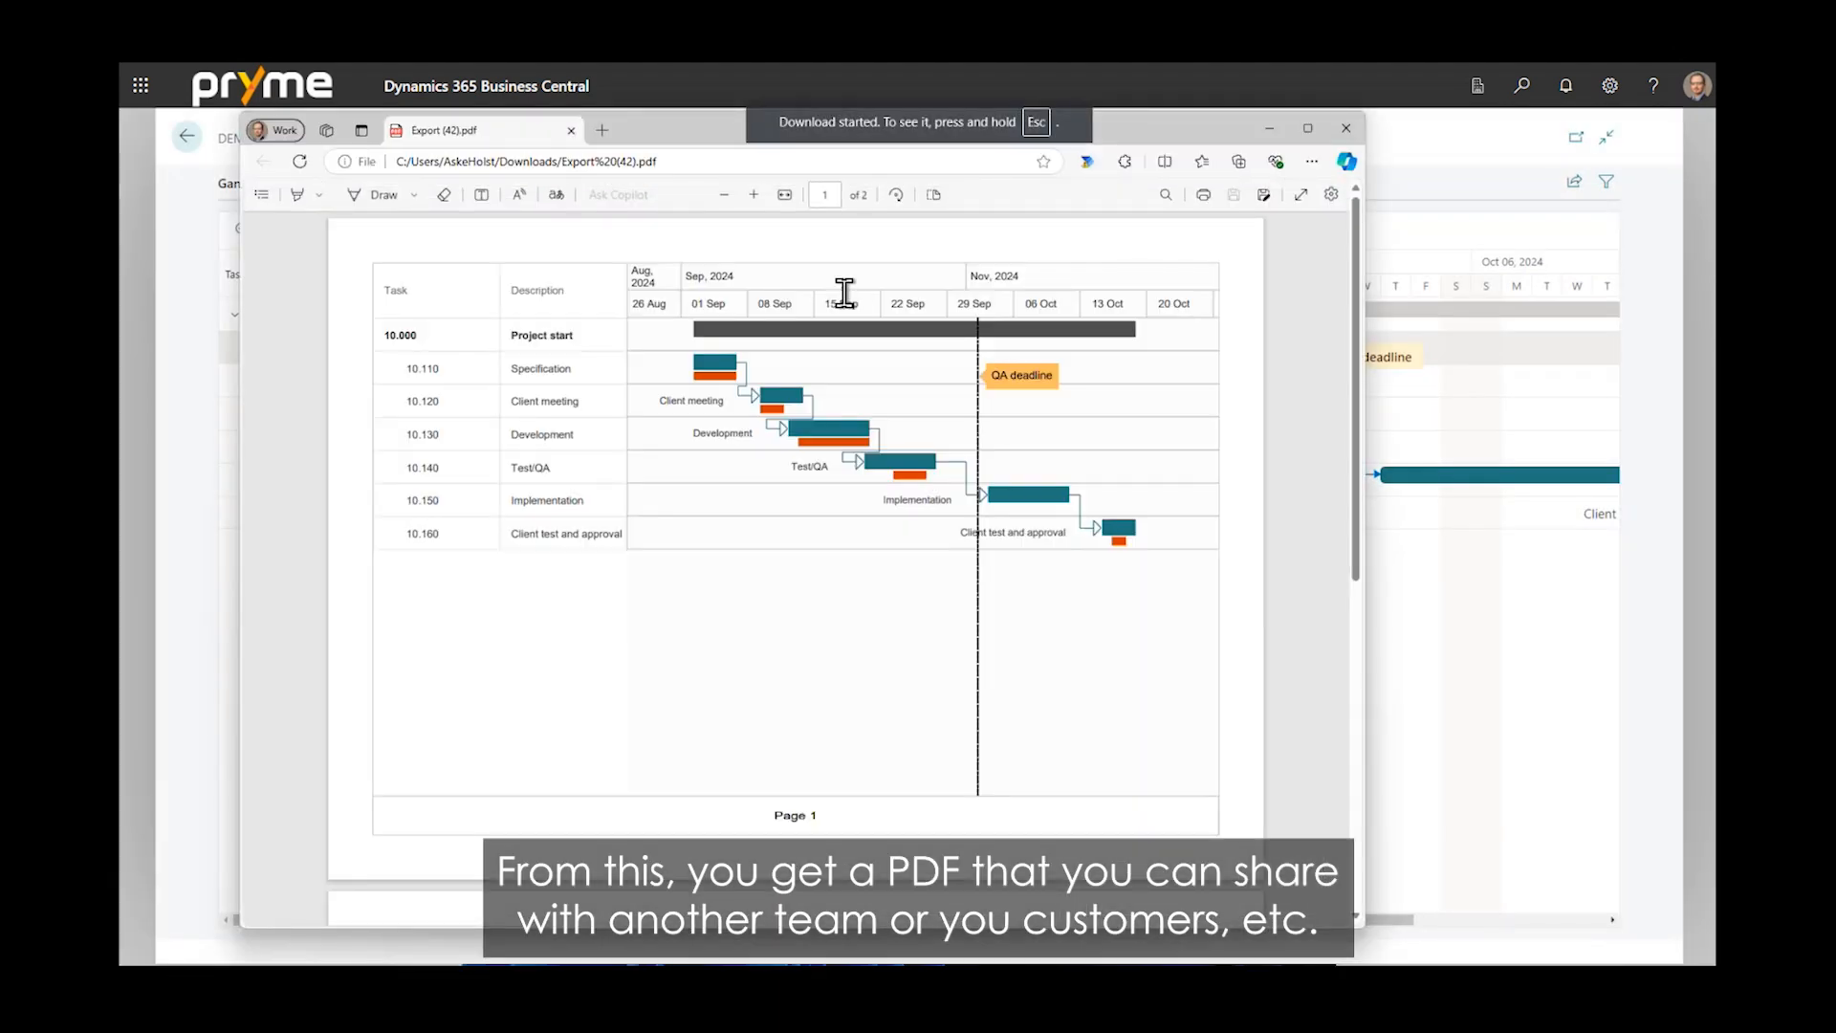